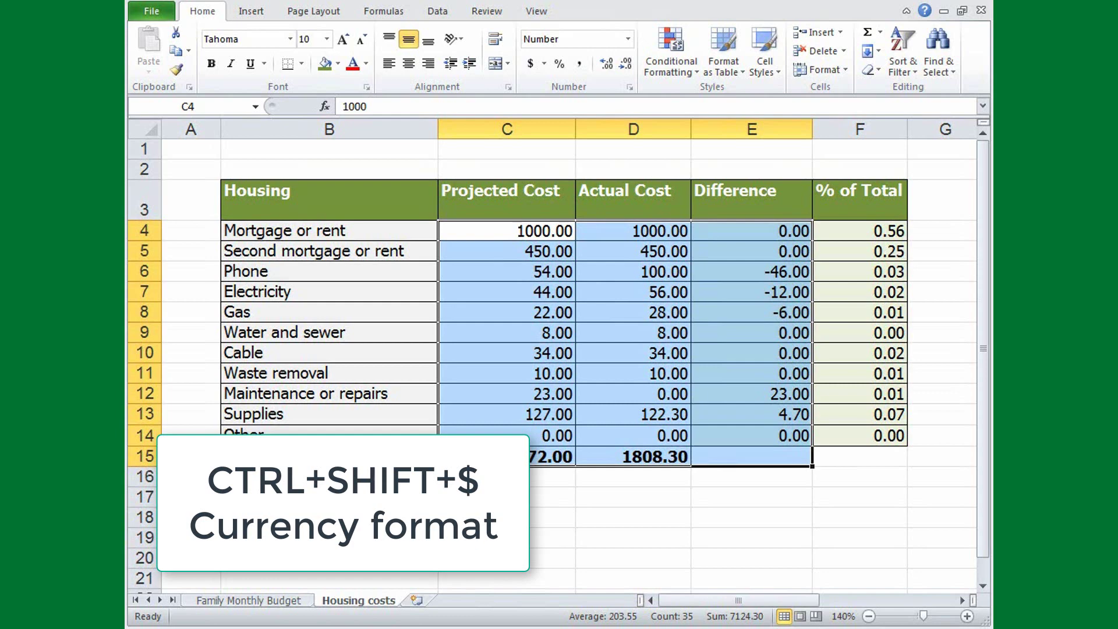
# - Format the Housing cost columns C4:E15 as currency and % of Total F4:F14 as percentages
pyautogui.hotkey('ctrl', 'shift', '$')
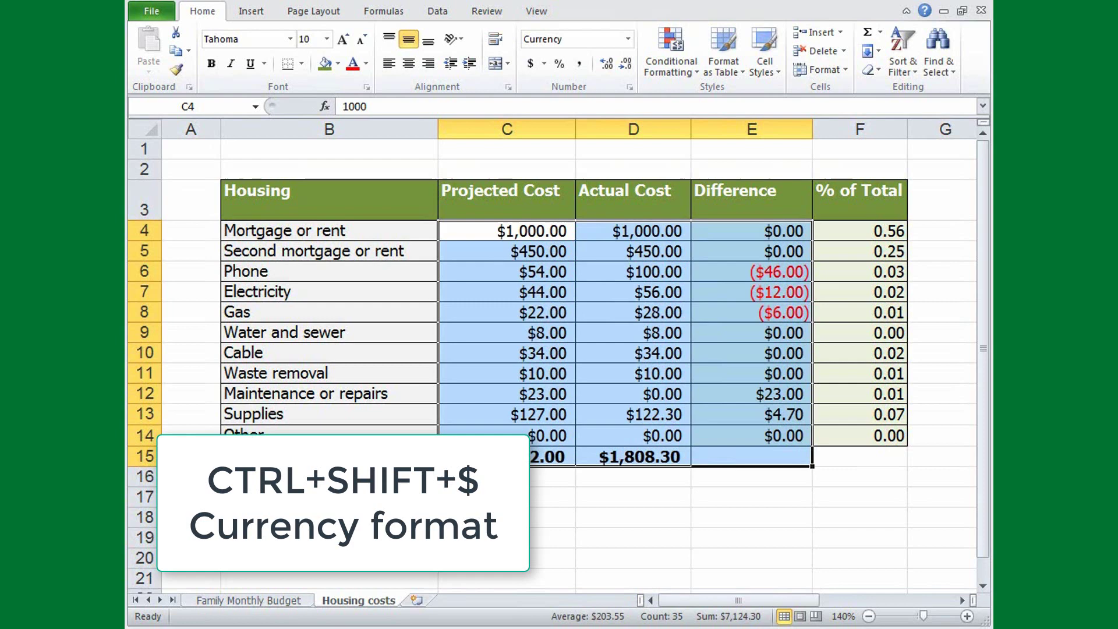
pyautogui.moveTo(889, 231); pyautogui.dragTo(885, 431)
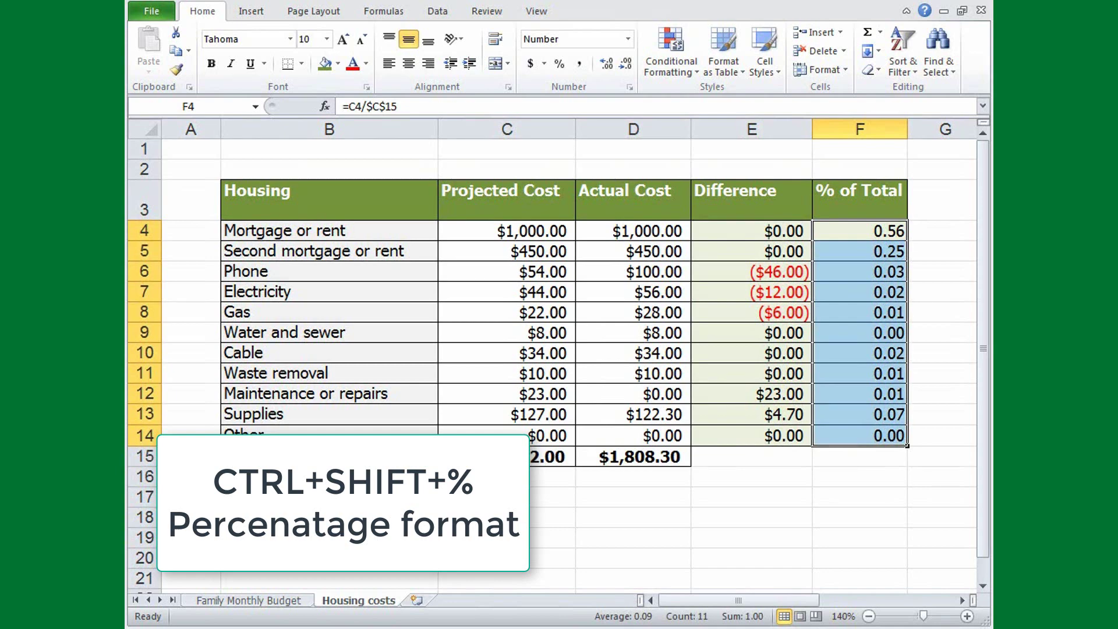
pyautogui.hotkey('ctrl', 'shift', '%')
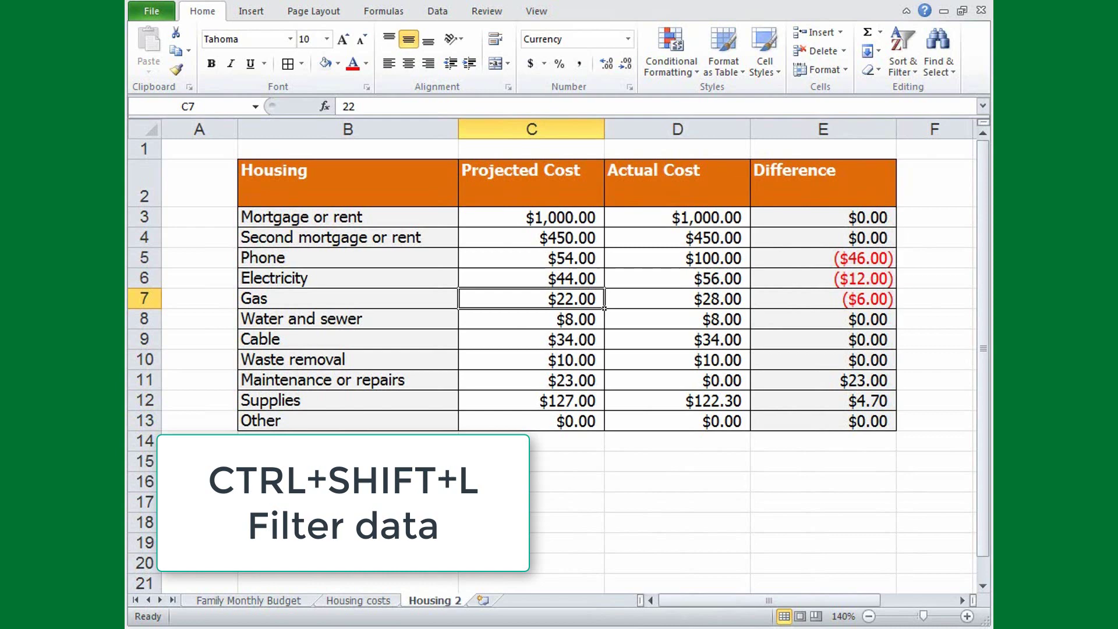
# - Filter the Housing table, sort it by Projected Cost largest to smallest, and create a new workbook
pyautogui.hotkey('ctrl', 'shift', 'l')
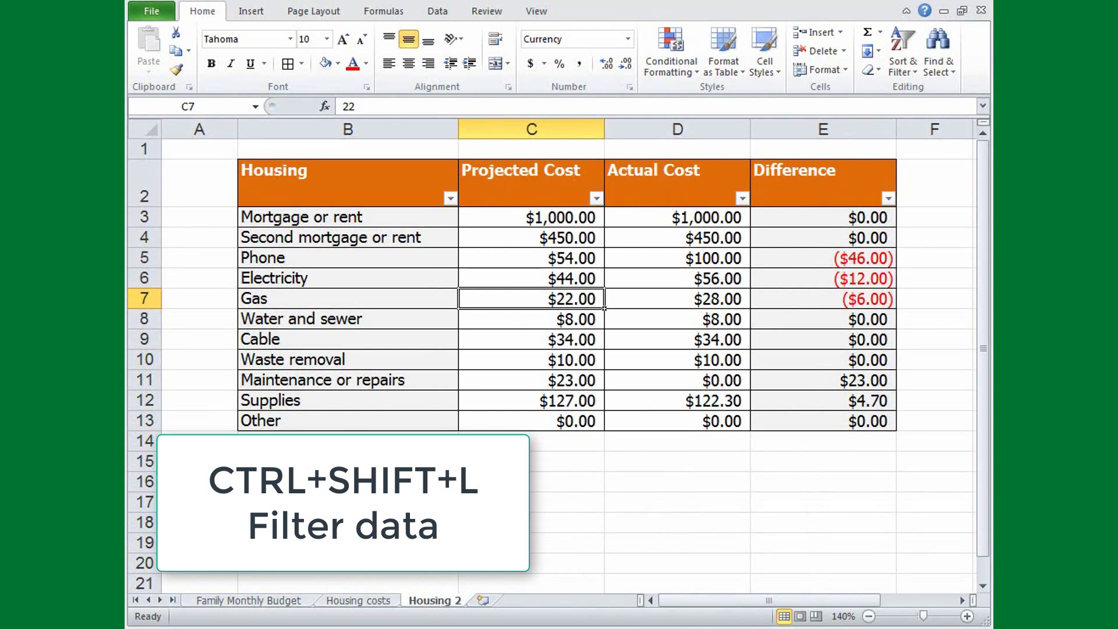
pyautogui.click(596, 198)
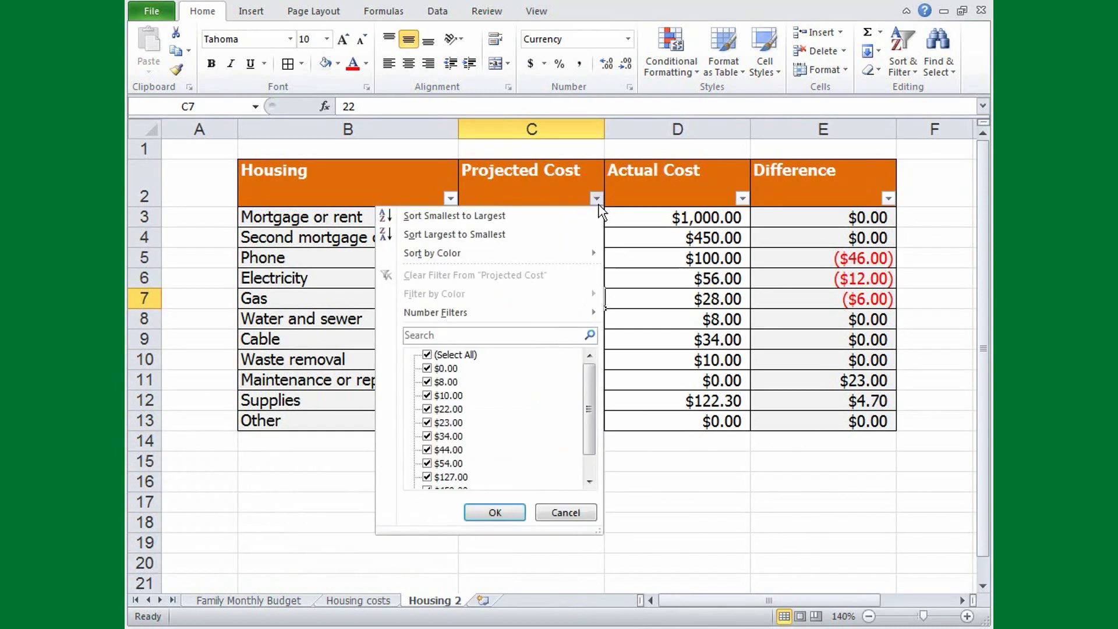
pyautogui.click(579, 235)
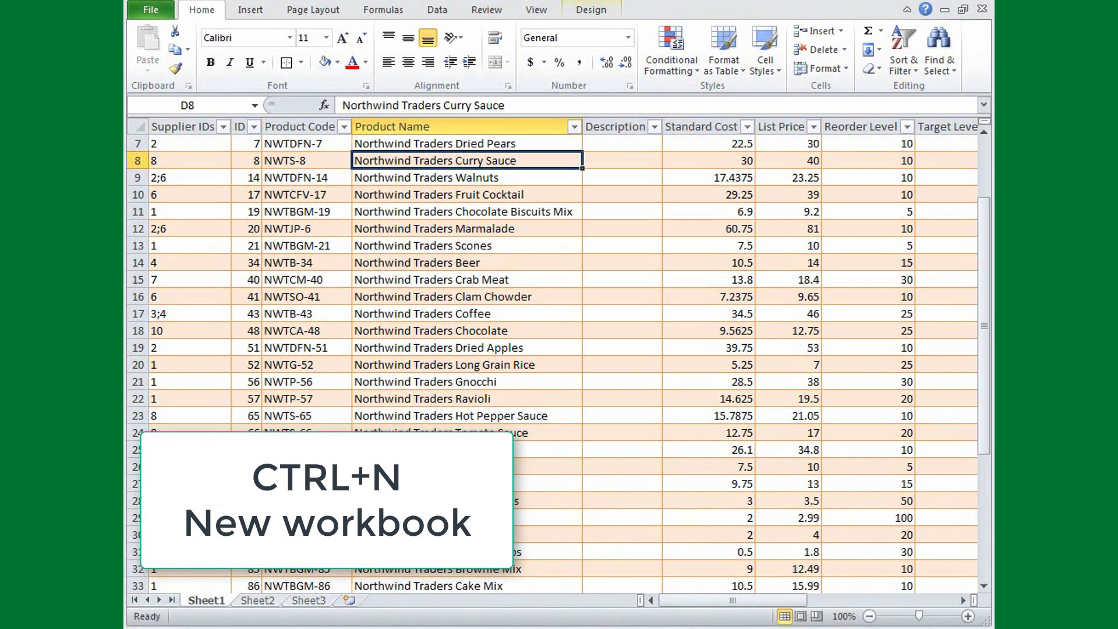
pyautogui.hotkey('ctrl', 'n')
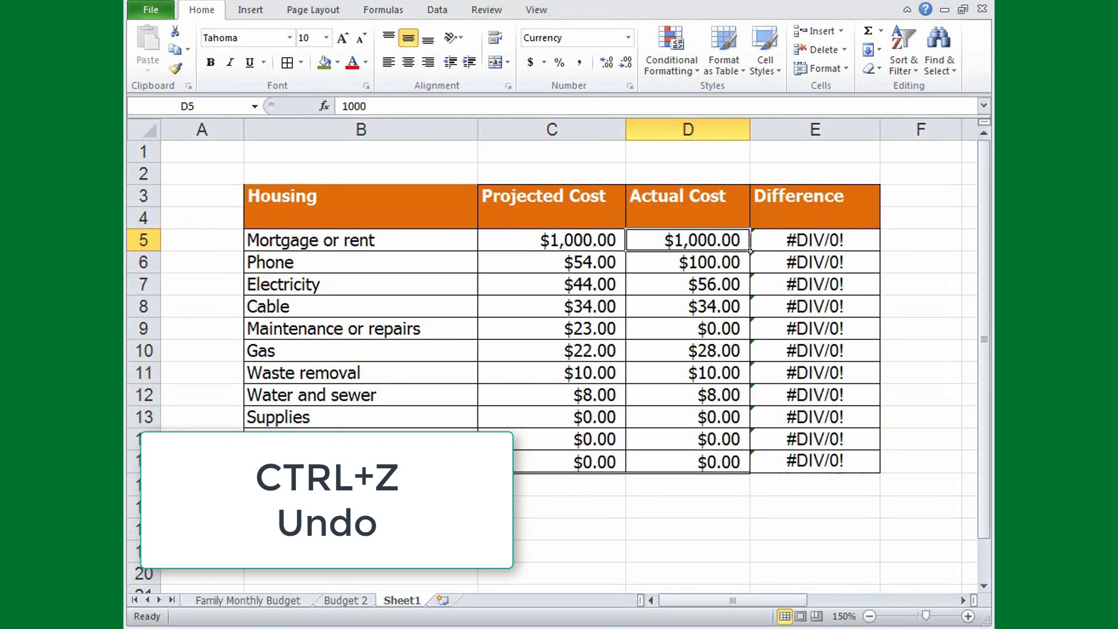
# - Undo, redo, then undo again to restore the =C5-D5 Difference formulas
pyautogui.hotkey('ctrl', 'z')
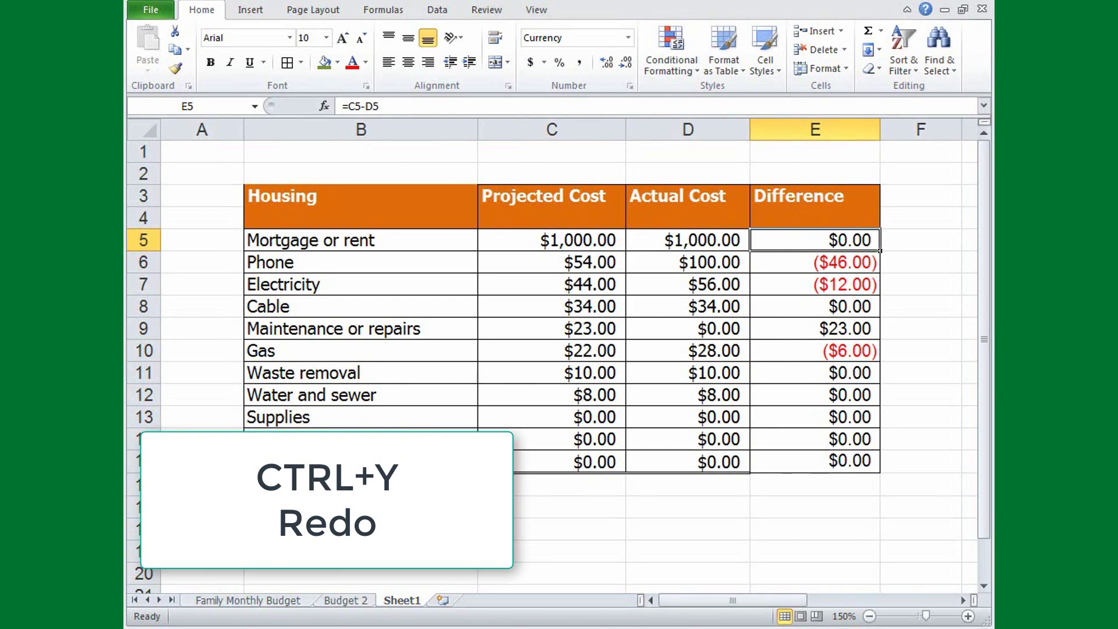
pyautogui.hotkey('ctrl', 'y')
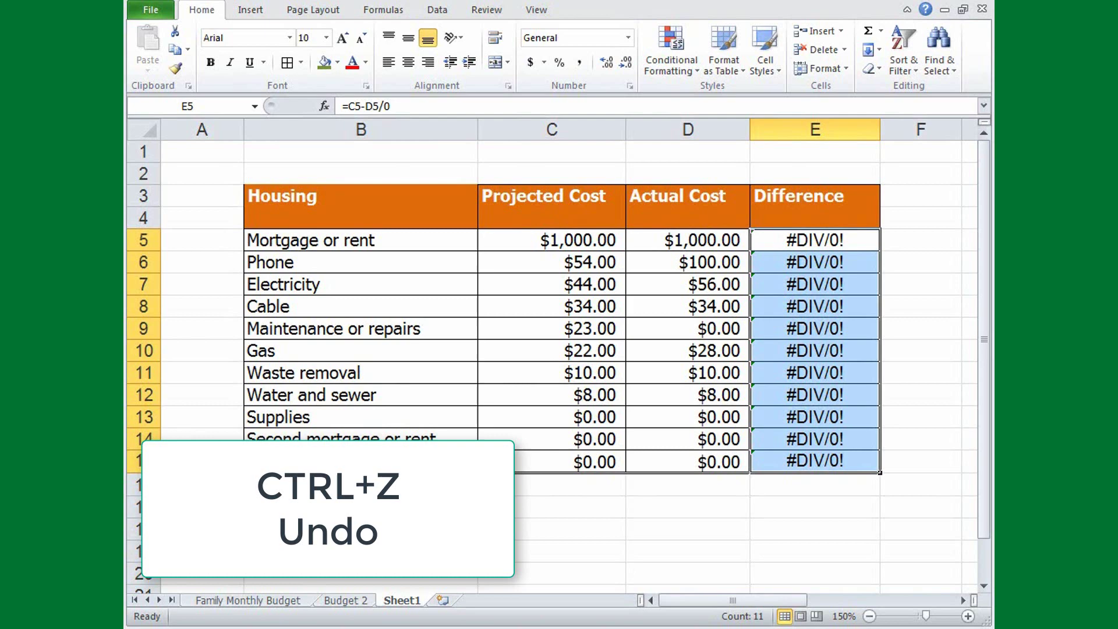
pyautogui.hotkey('ctrl', 'z')
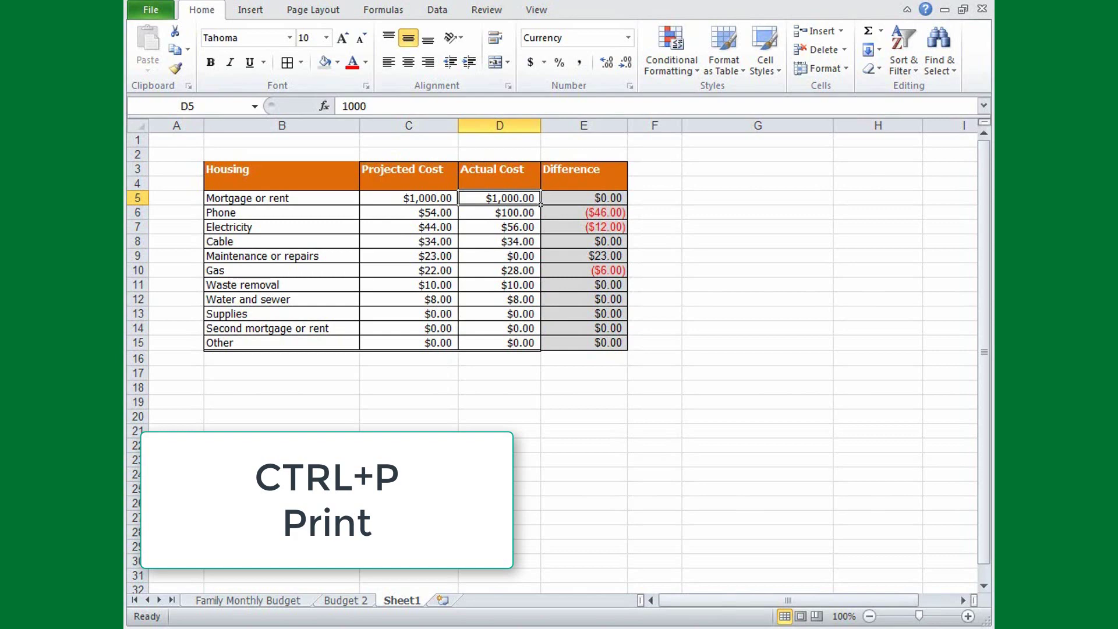
# - Check the print preview and the Open dialog, dismissing each
pyautogui.hotkey('ctrl', 'p')
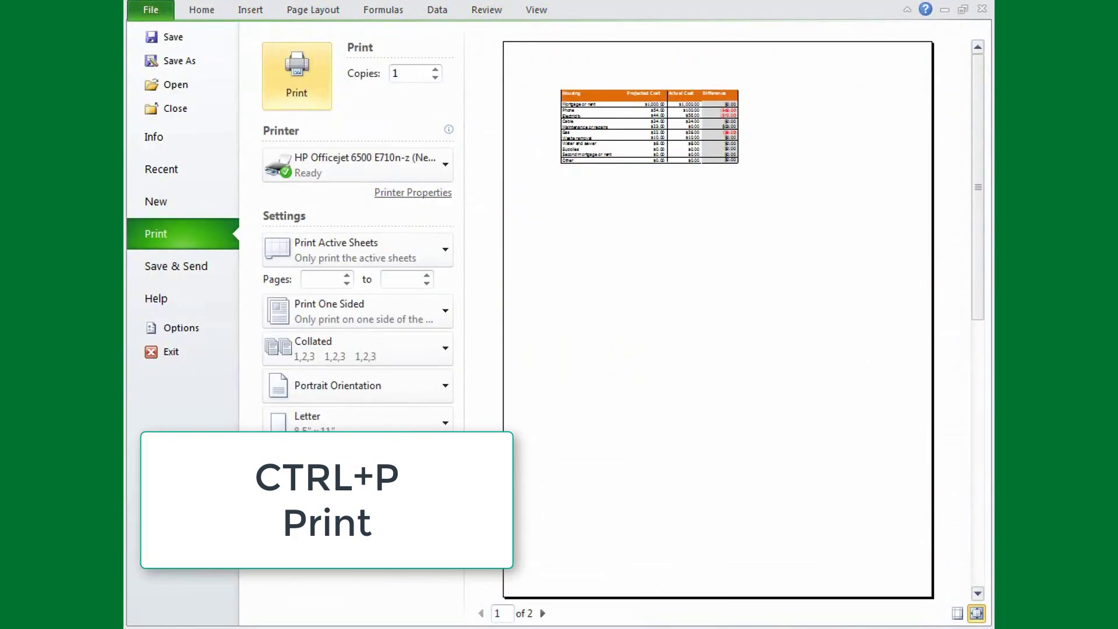
pyautogui.press('Escape')
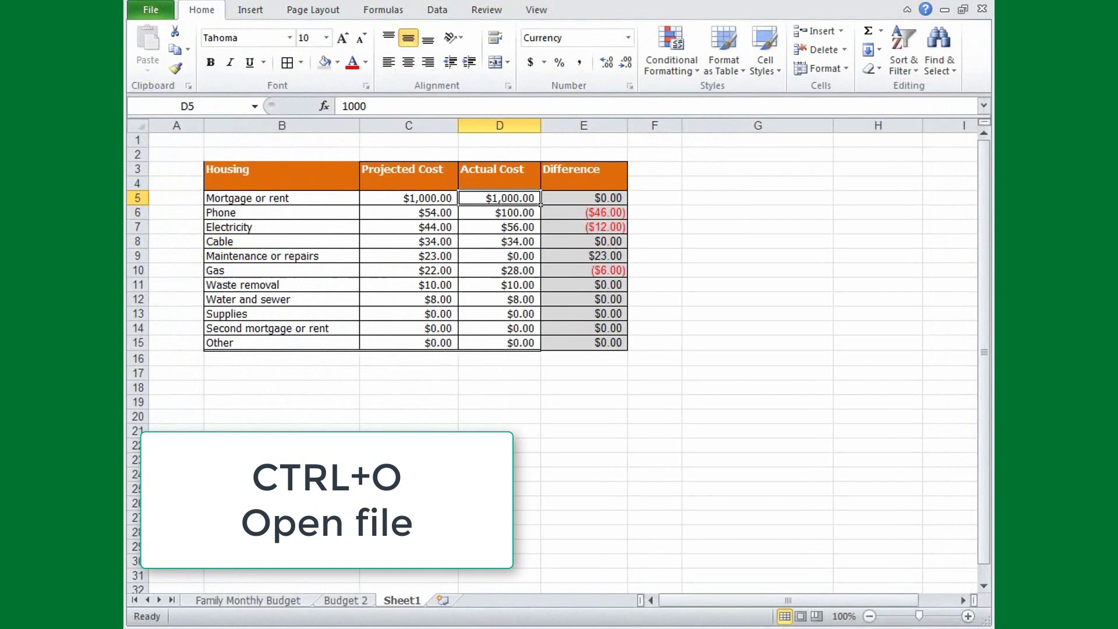
pyautogui.hotkey('ctrl', 'o')
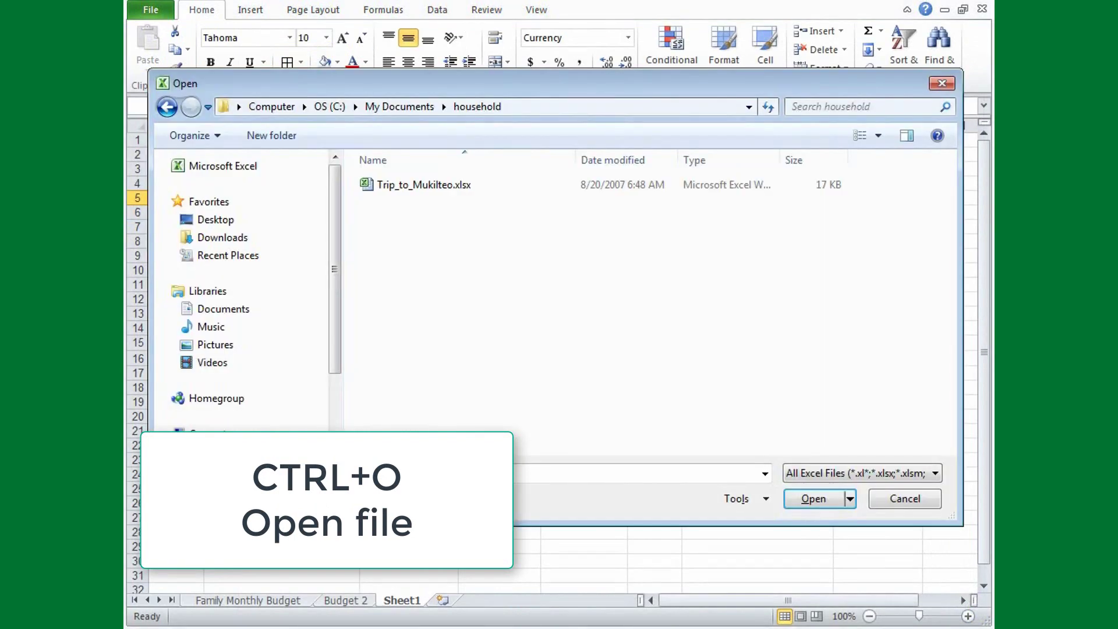
pyautogui.press('Escape')
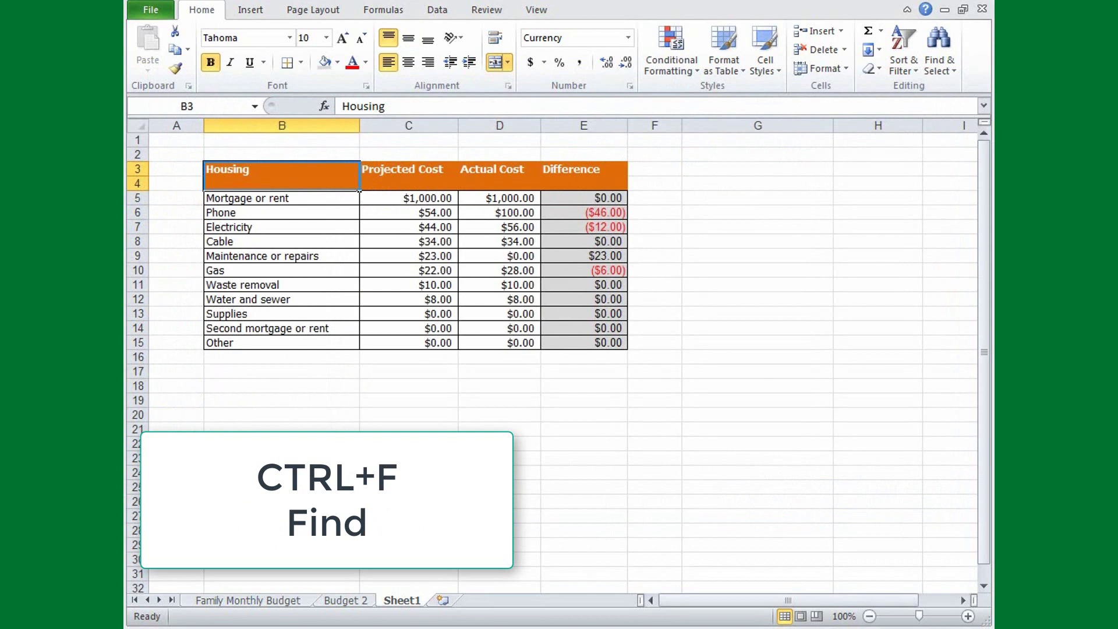
# - Find the cell containing 'phone' in the Housing table
pyautogui.hotkey('ctrl', 'f')
pyautogui.write('phone')
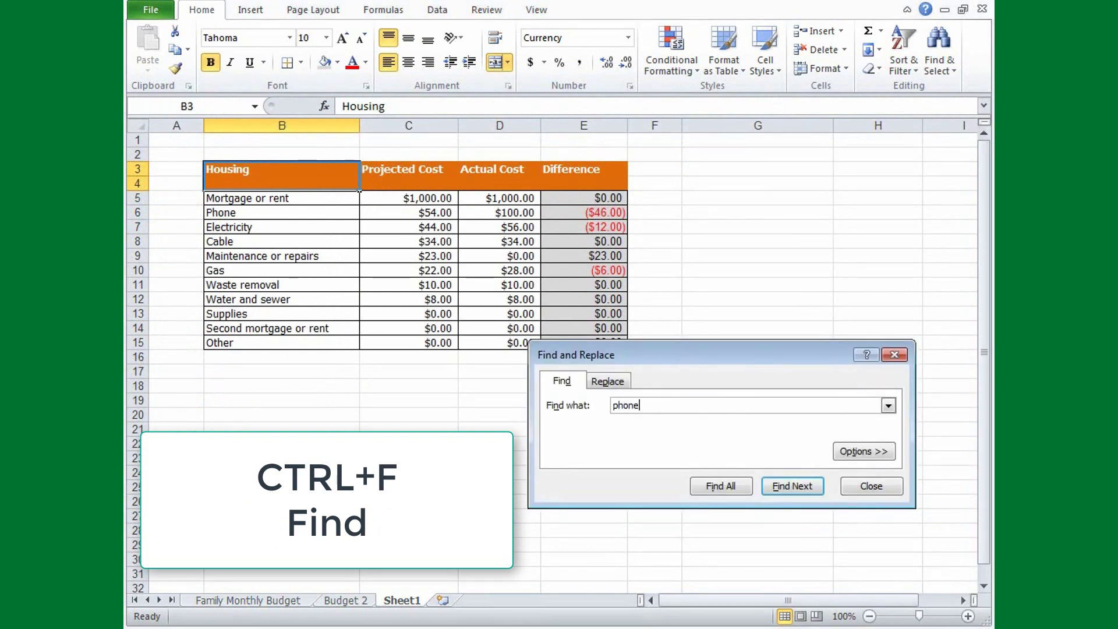
pyautogui.press('Return')
# - Copy B3:E15 and cancel it, then cut the whole Housing table B3:E15
pyautogui.press('Escape')
pyautogui.moveTo(262, 175); pyautogui.dragTo(582, 340)
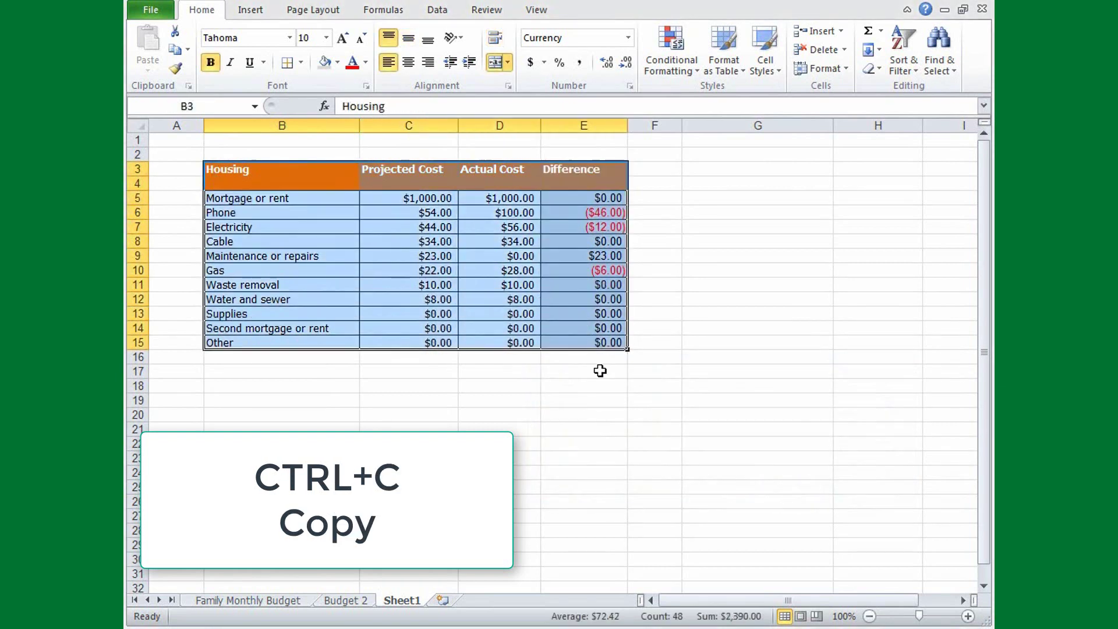
pyautogui.hotkey('ctrl', 'c')
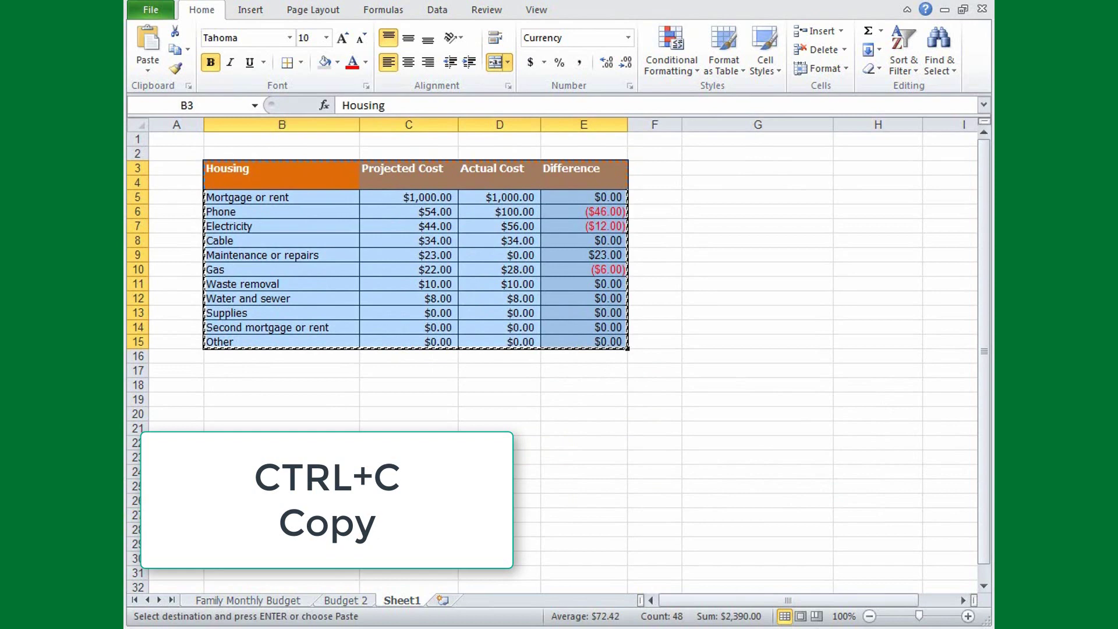
pyautogui.press('Escape')
pyautogui.click(214, 180)
pyautogui.moveTo(214, 180); pyautogui.dragTo(586, 339)
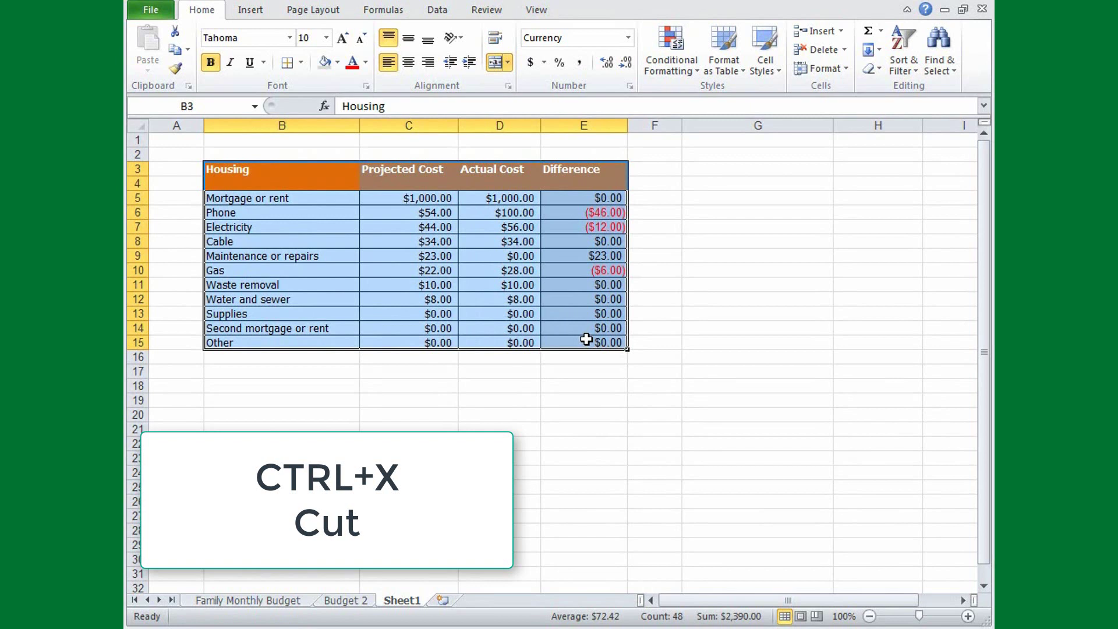
pyautogui.hotkey('ctrl', 'x')
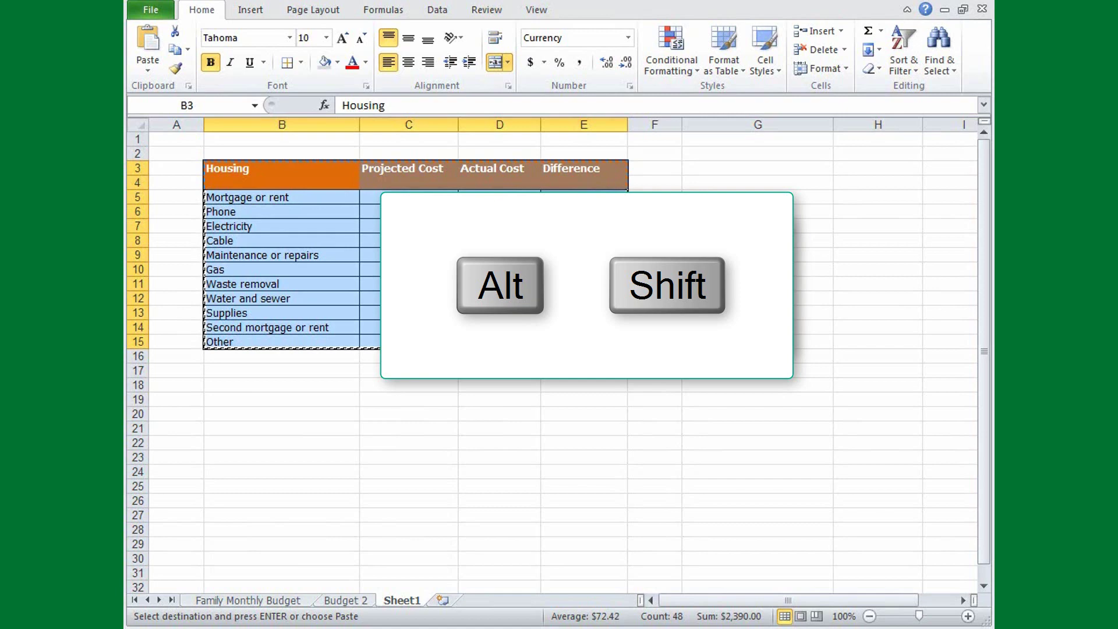
# - Paste the cut Housing table at B18, then undo the paste
pyautogui.click(303, 382)
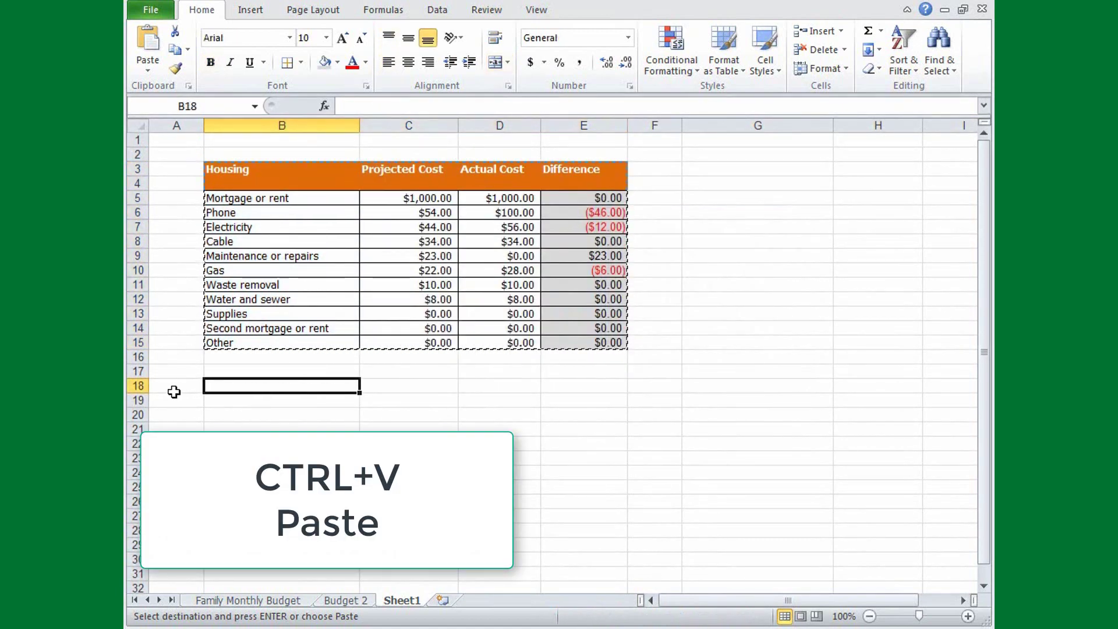
pyautogui.hotkey('ctrl', 'v')
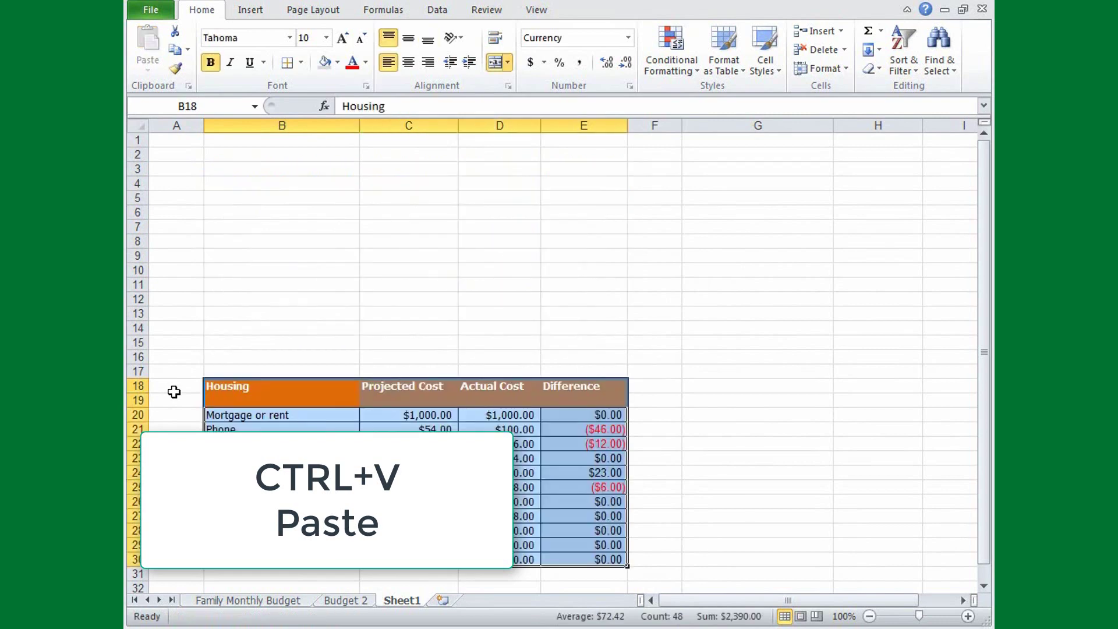
pyautogui.hotkey('ctrl', 'z')
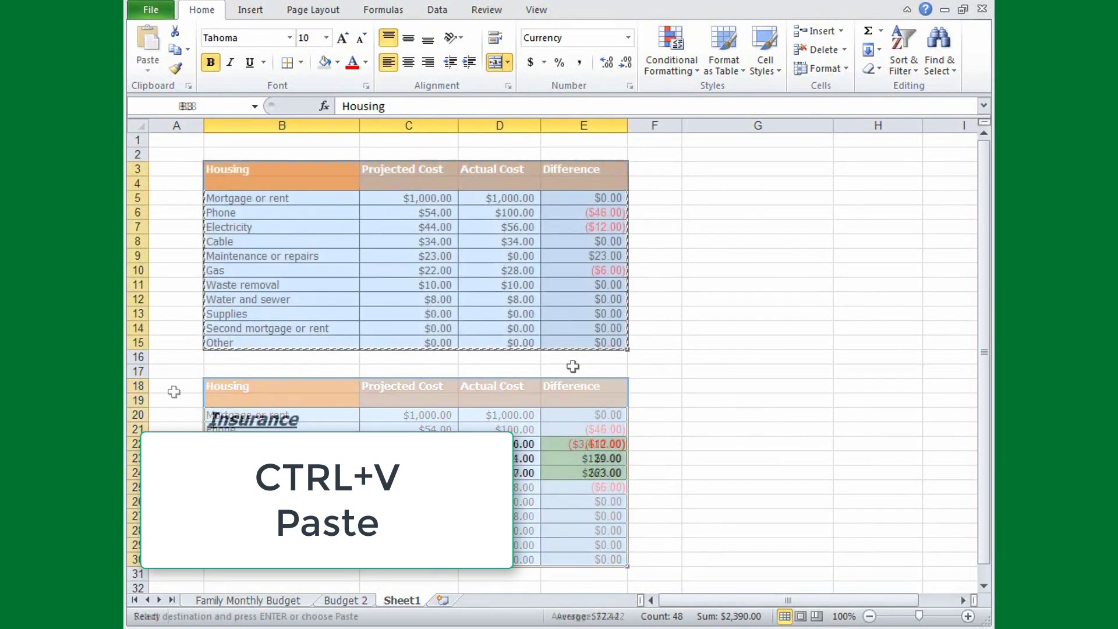
# - Paste only the Housing formats onto the Insurance block B20:E24
pyautogui.moveTo(282, 423); pyautogui.dragTo(611, 474)
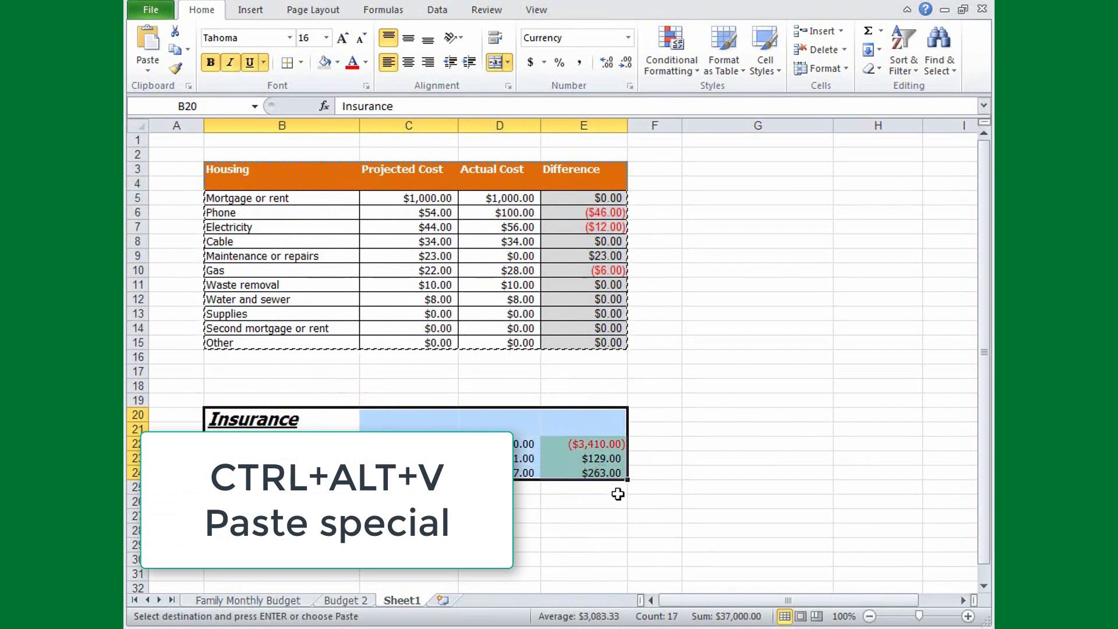
pyautogui.hotkey('ctrl', 'alt', 'v')
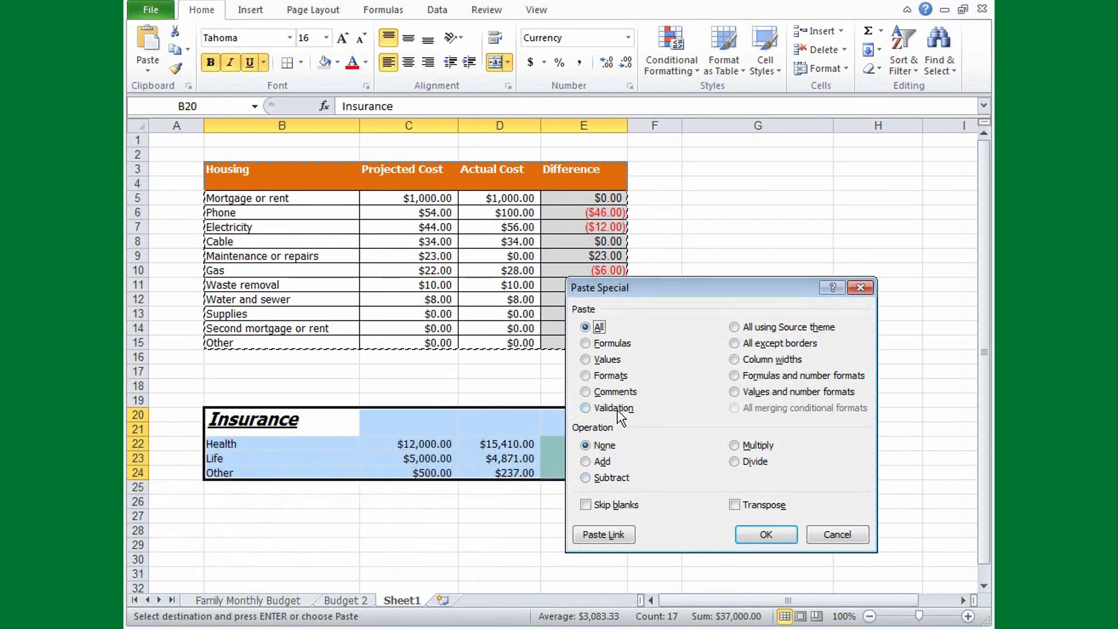
pyautogui.click(606, 377)
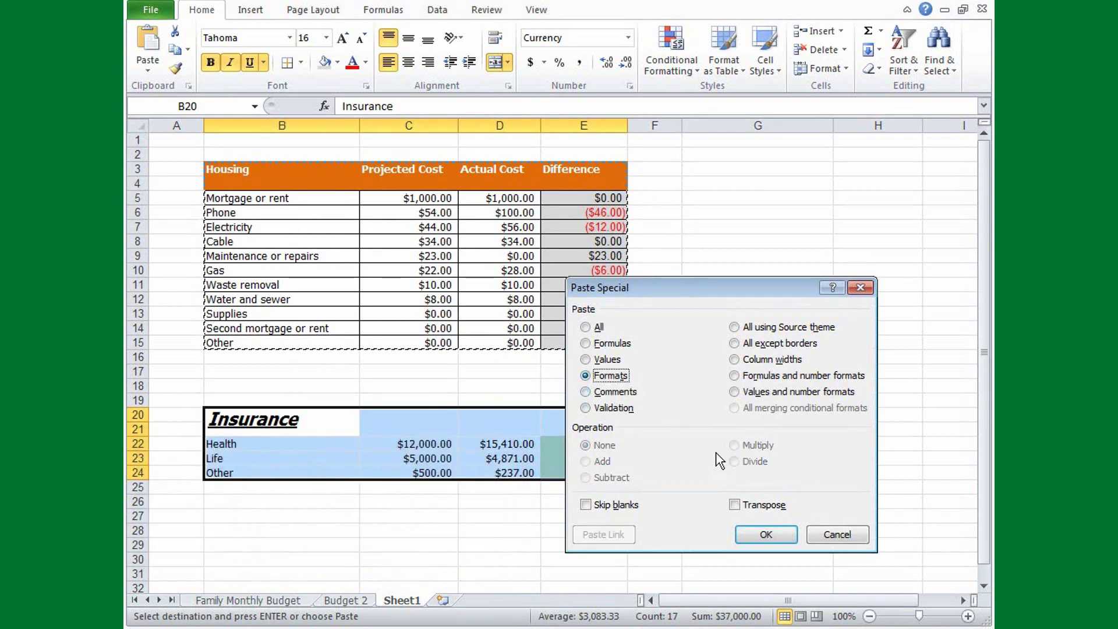
pyautogui.click(766, 534)
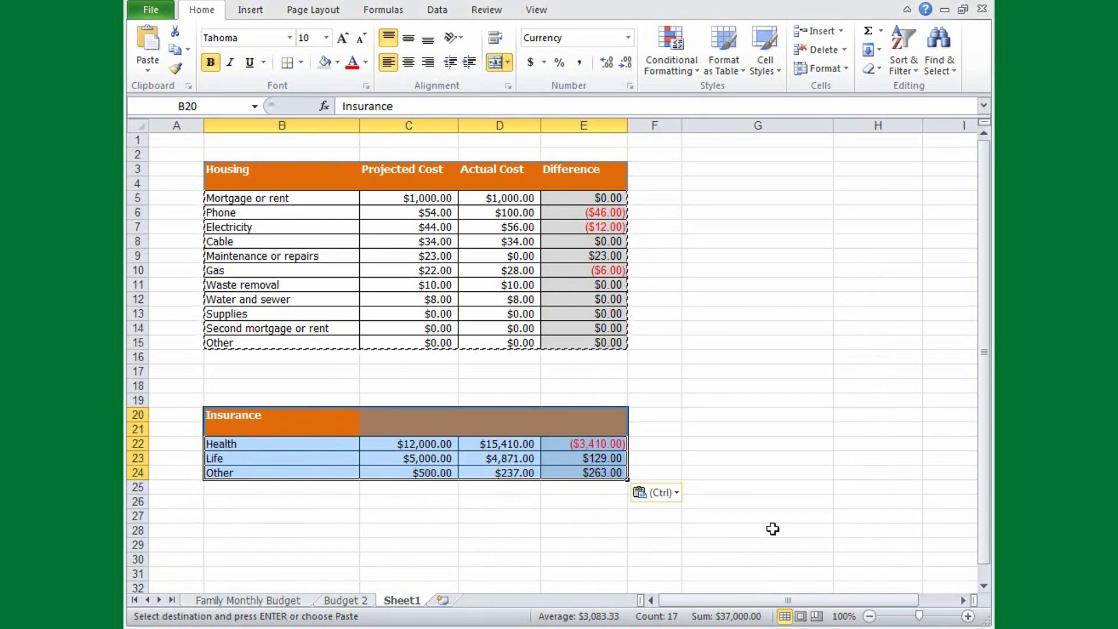
pyautogui.click(772, 528)
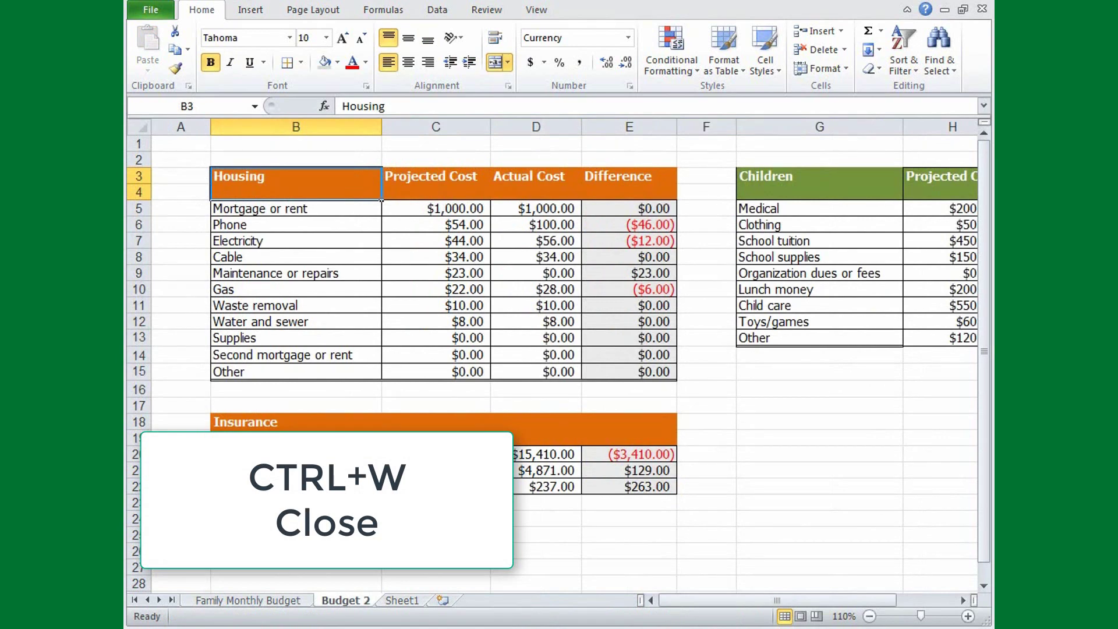
# - Close the budget workbook and fill the department total formula down I4:I9
pyautogui.hotkey('ctrl', 'w')
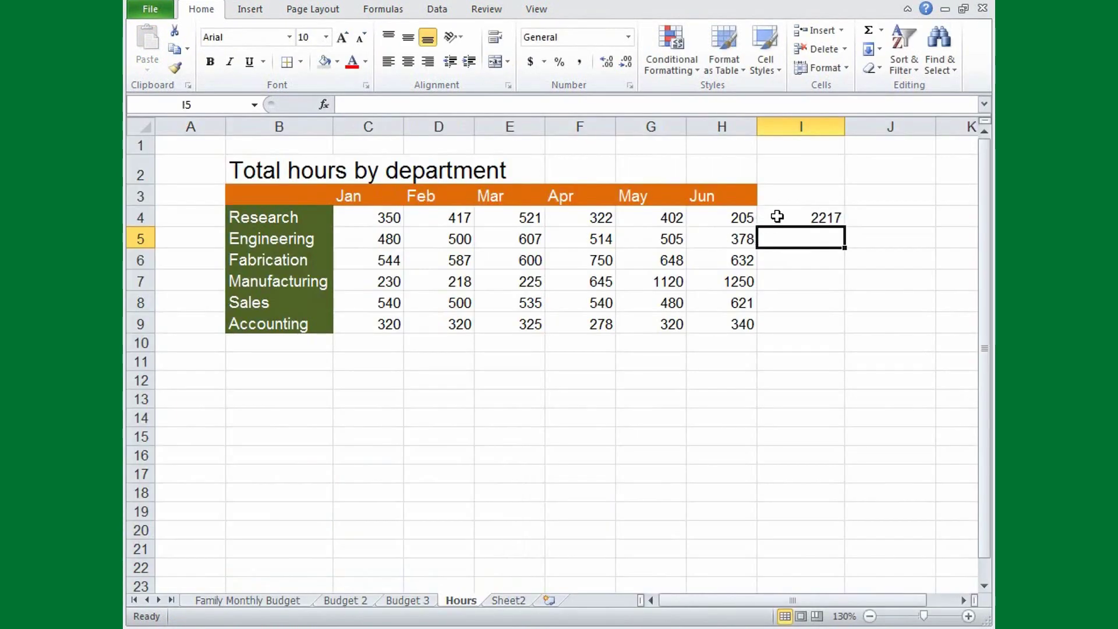
pyautogui.click(777, 217)
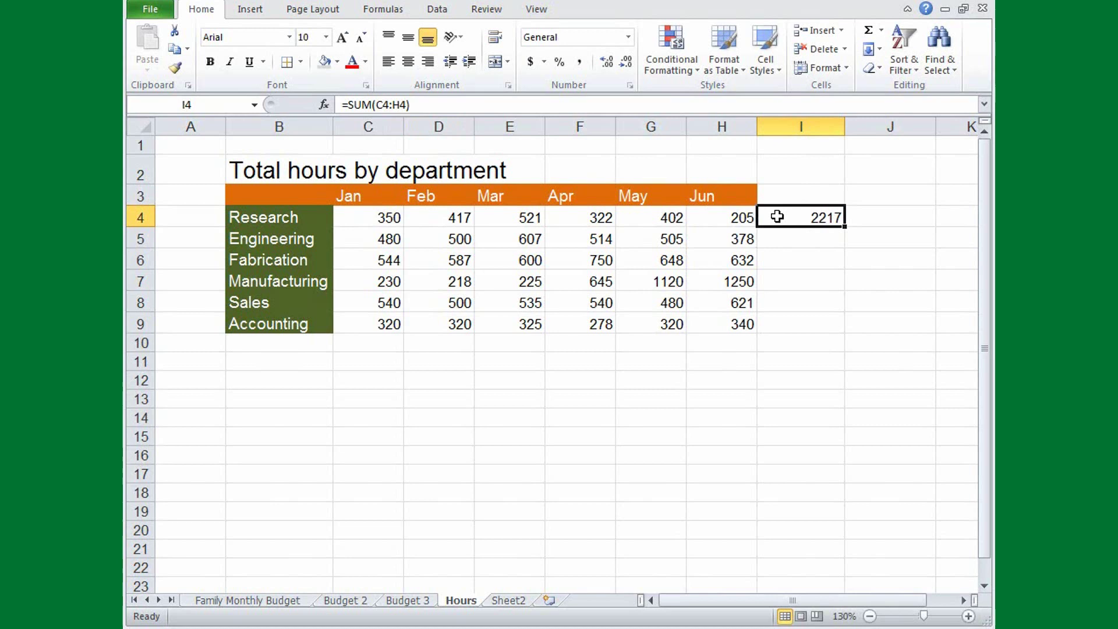
pyautogui.moveTo(777, 217); pyautogui.dragTo(779, 326)
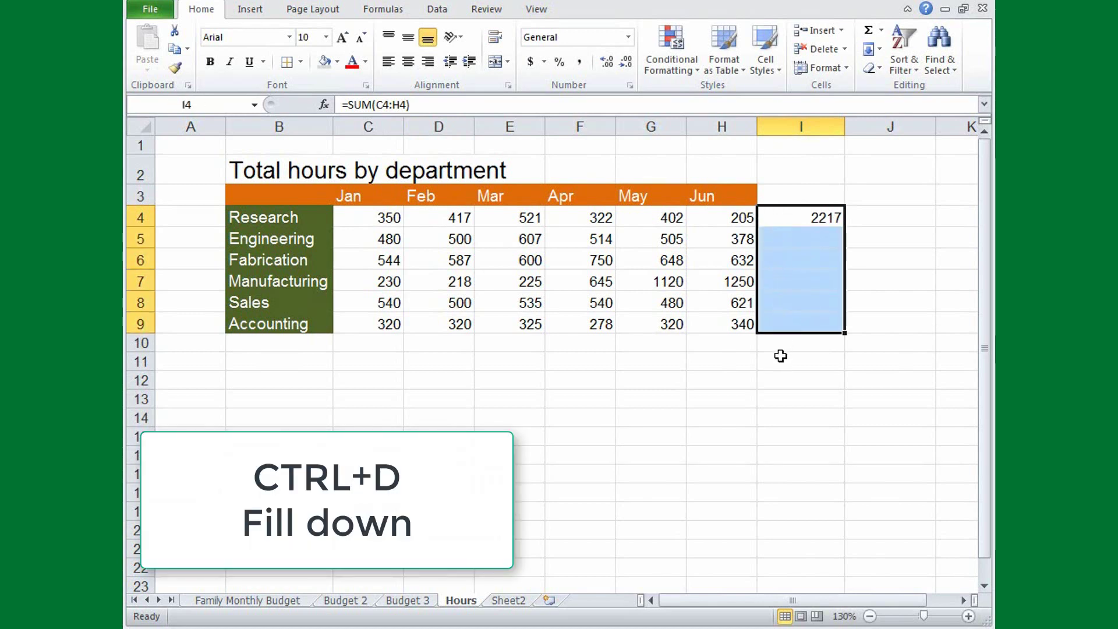
pyautogui.hotkey('ctrl', 'd')
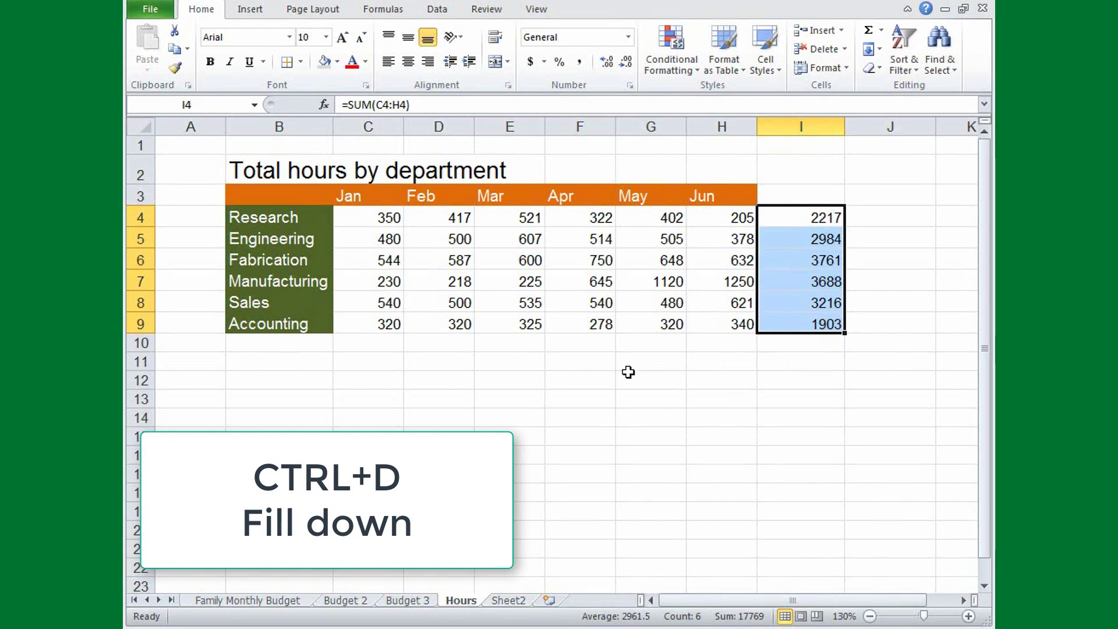
# - Enter =SUM(C4:C9) in C10 and fill it right across row 10 to H10
pyautogui.click(402, 346)
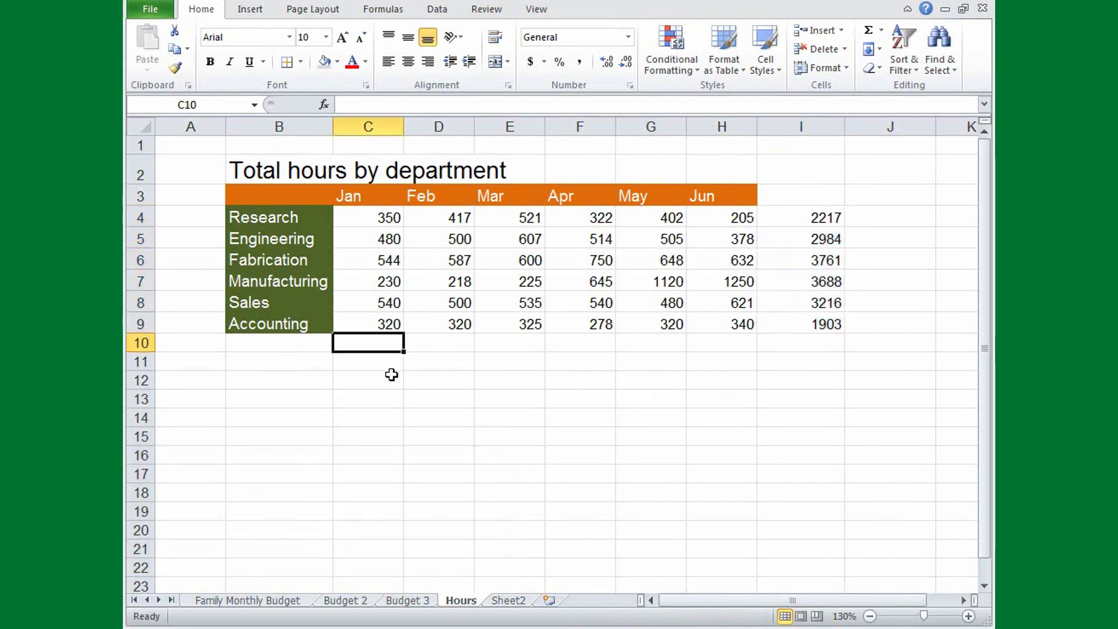
pyautogui.write('=sum(')
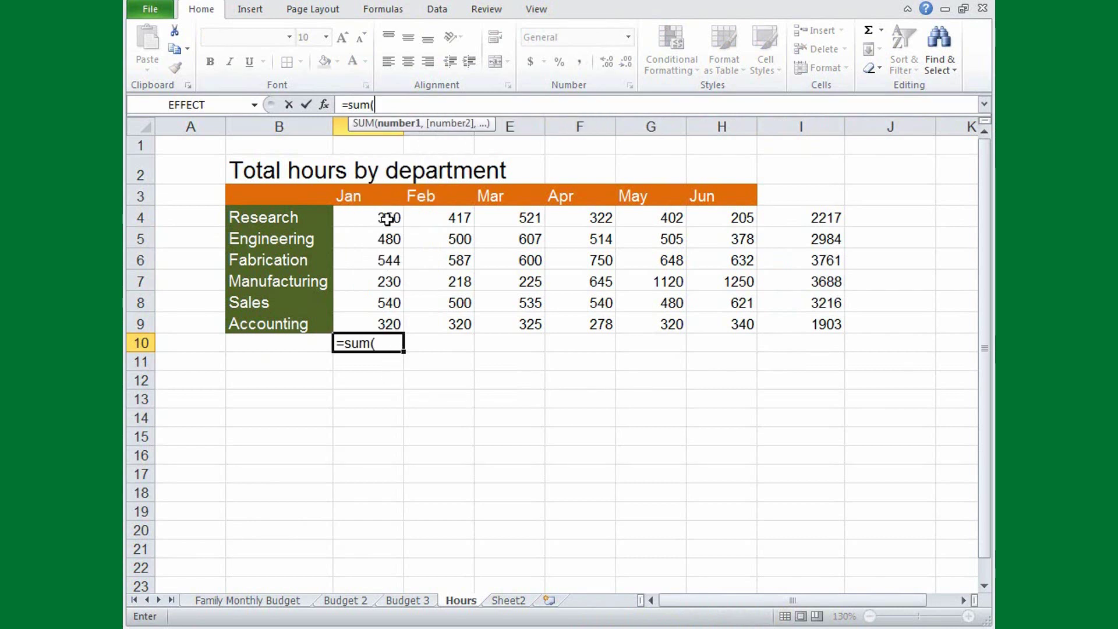
pyautogui.moveTo(387, 221); pyautogui.dragTo(383, 326)
pyautogui.press('Return')
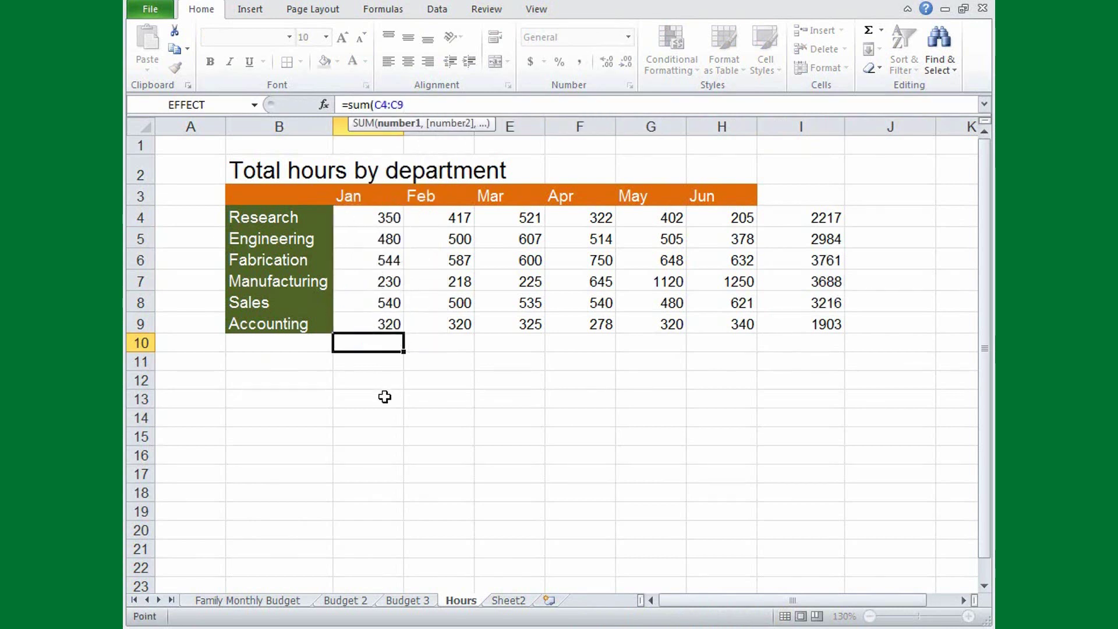
pyautogui.moveTo(379, 341); pyautogui.dragTo(720, 346)
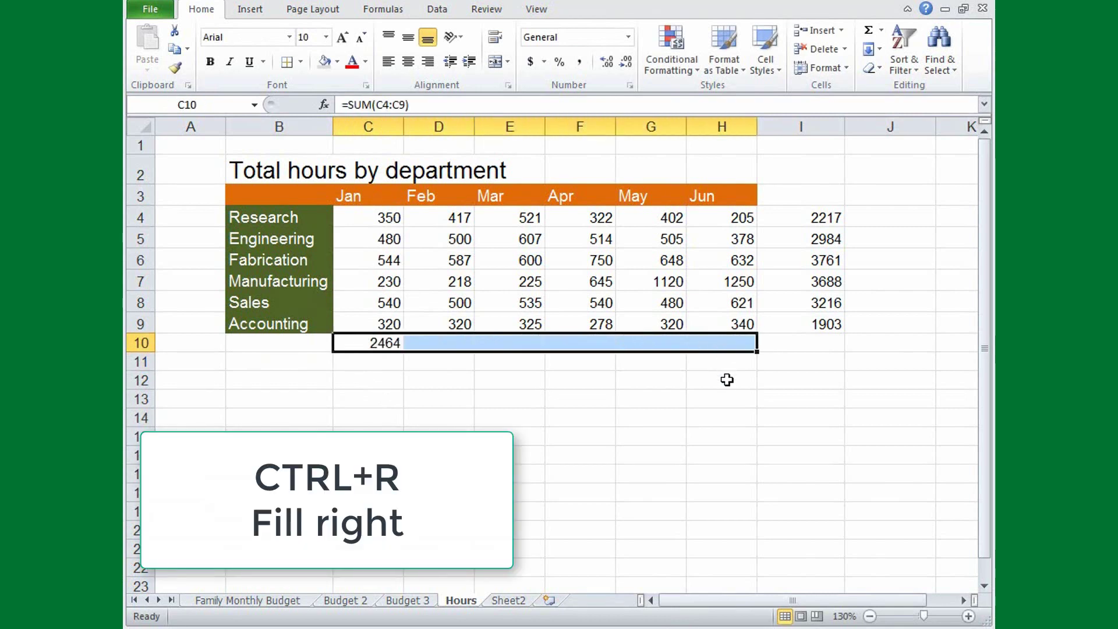
pyautogui.hotkey('ctrl', 'r')
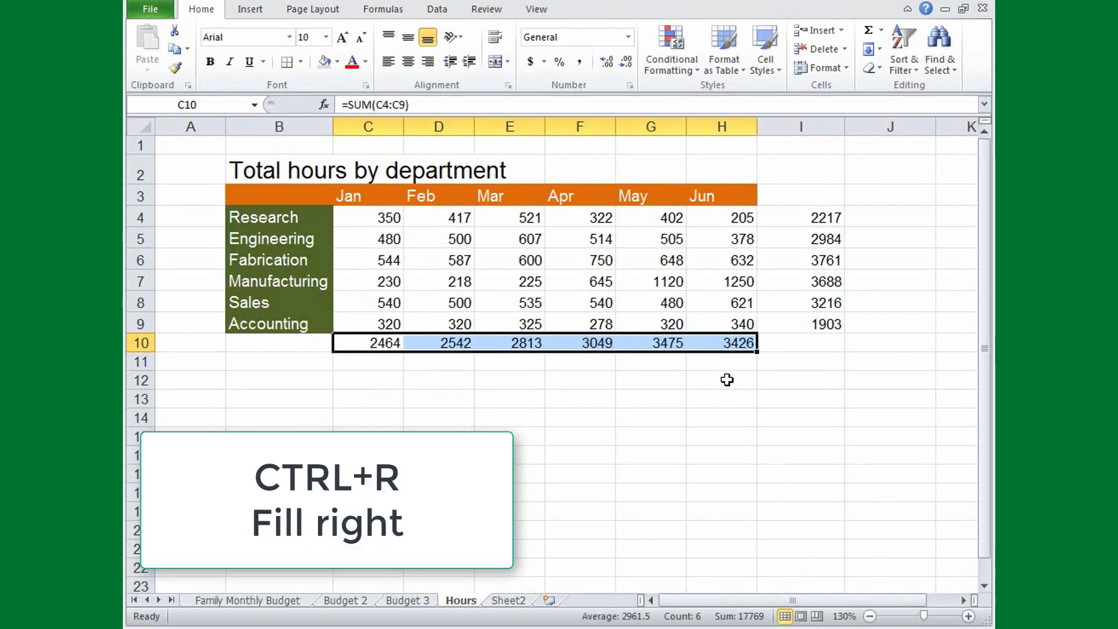
pyautogui.click(727, 380)
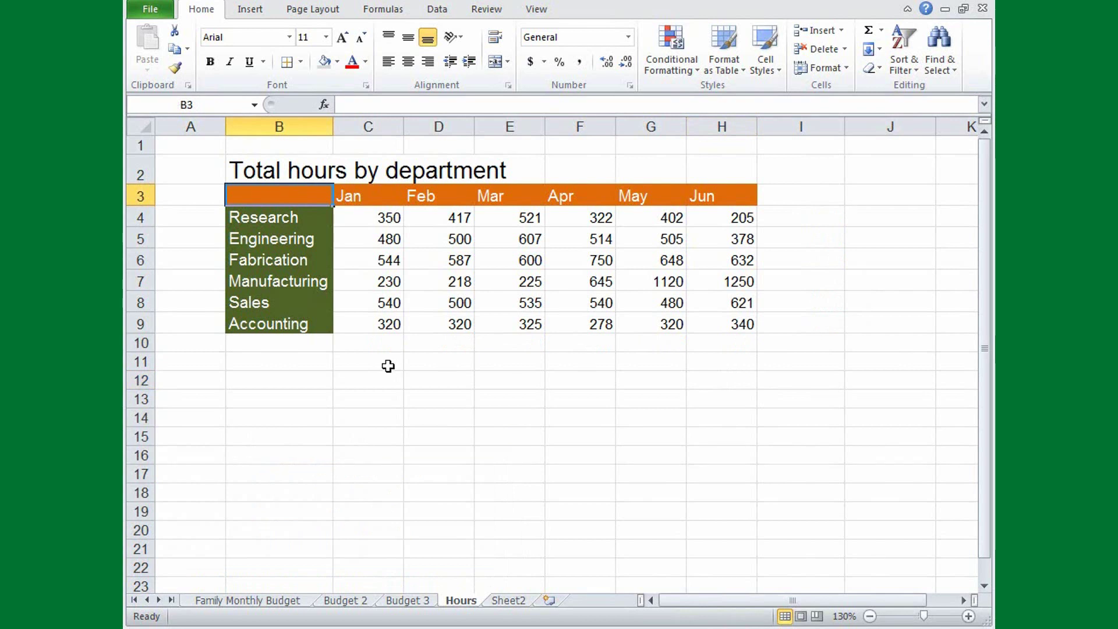
# - AutoSum C4:H10 for monthly totals, then C4:I9 for department totals, and undo the last
pyautogui.moveTo(379, 218); pyautogui.dragTo(731, 344)
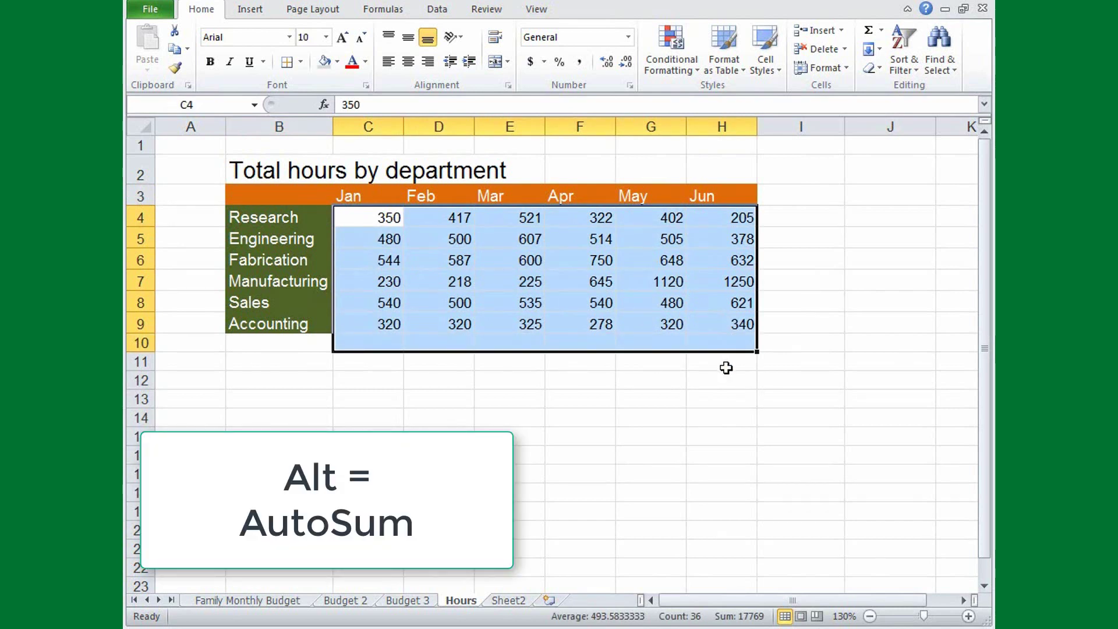
pyautogui.hotkey('alt', '=')
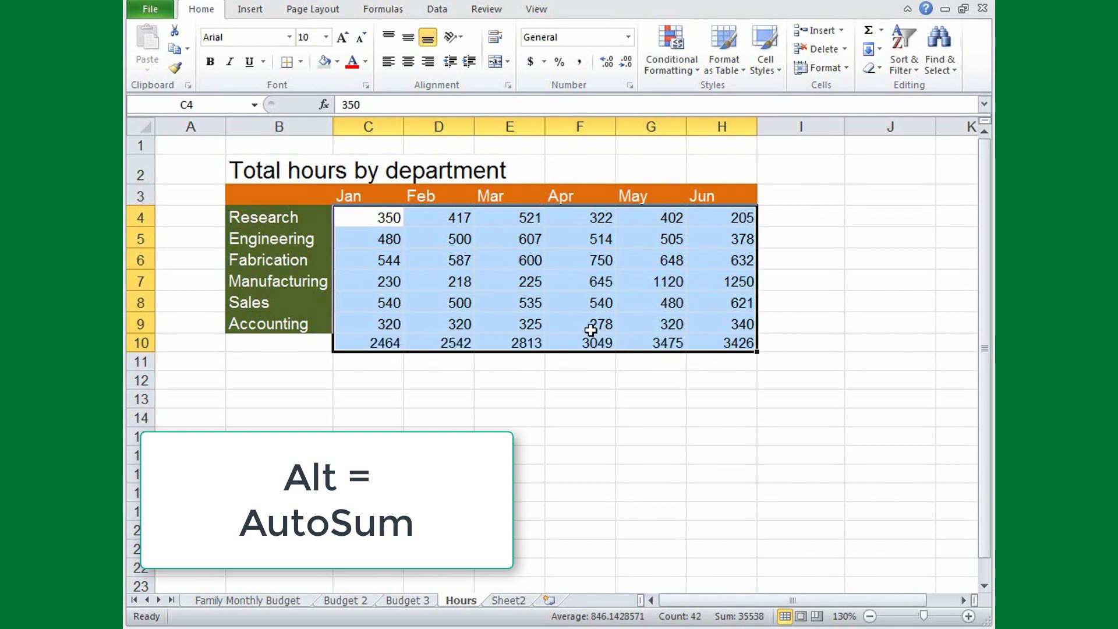
pyautogui.moveTo(389, 224); pyautogui.dragTo(782, 325)
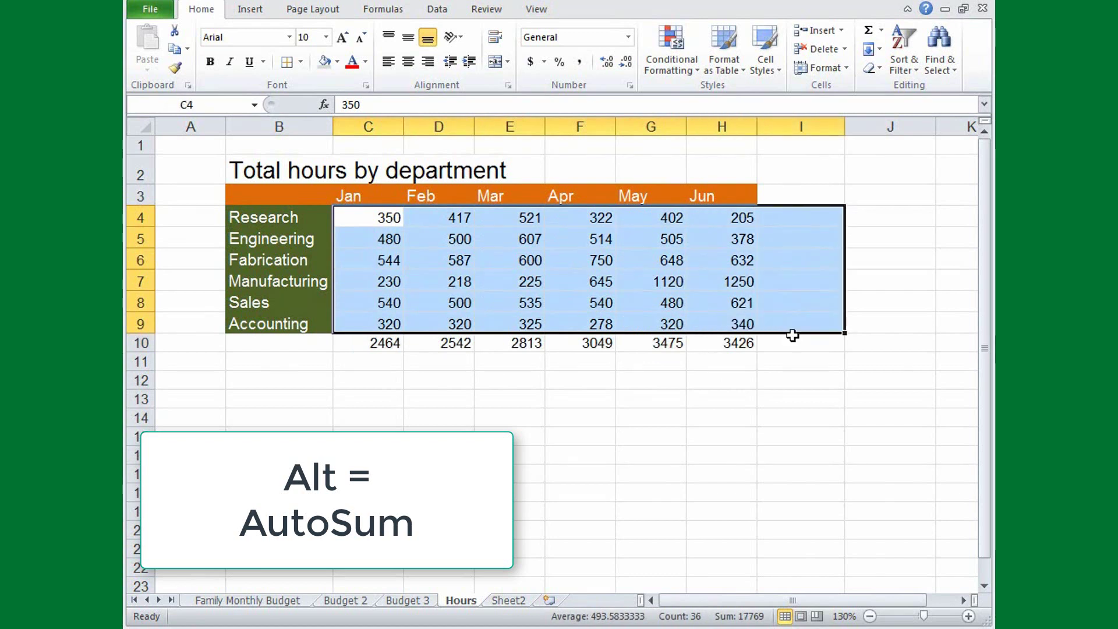
pyautogui.hotkey('alt', '=')
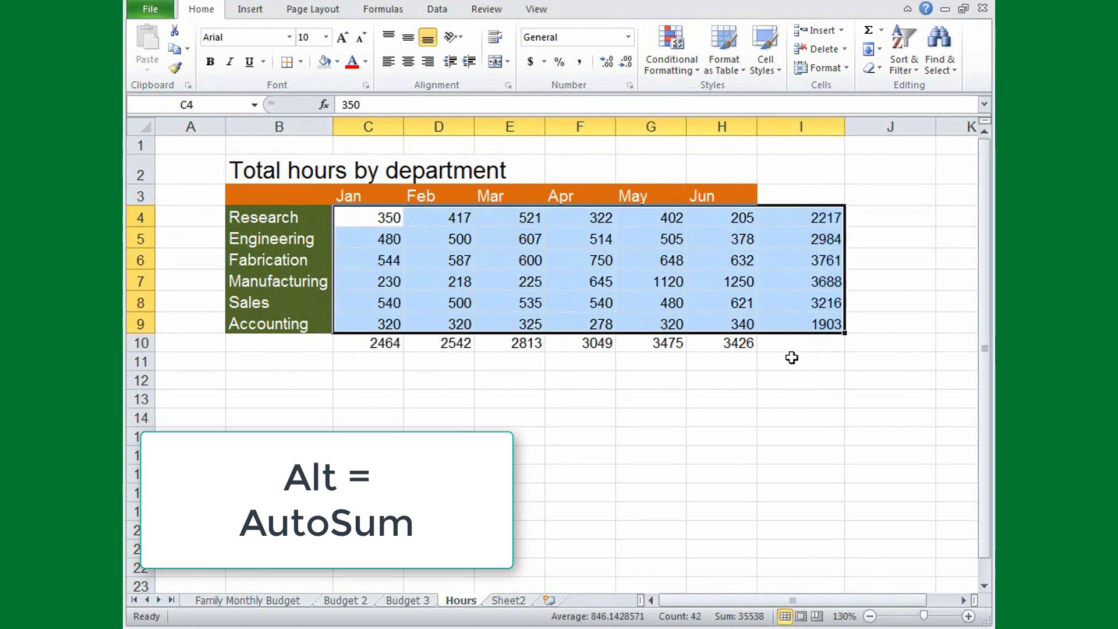
pyautogui.hotkey('ctrl', 'z')
# - Select the column I totals I4:I9 and bring up the Home Fill options
pyautogui.click(802, 251)
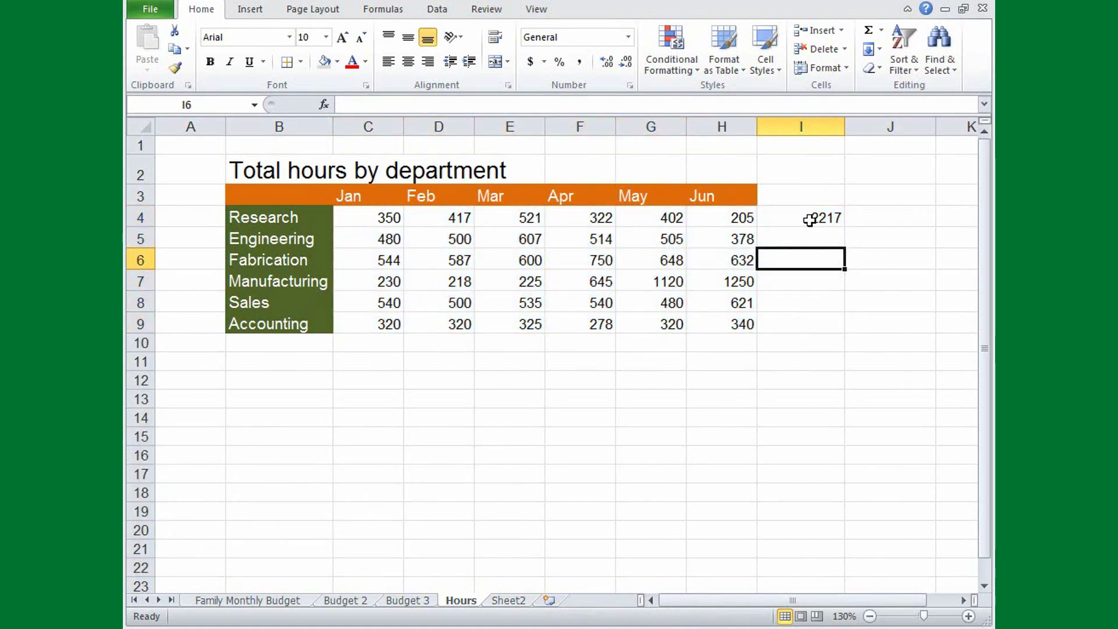
pyautogui.moveTo(810, 219); pyautogui.dragTo(806, 323)
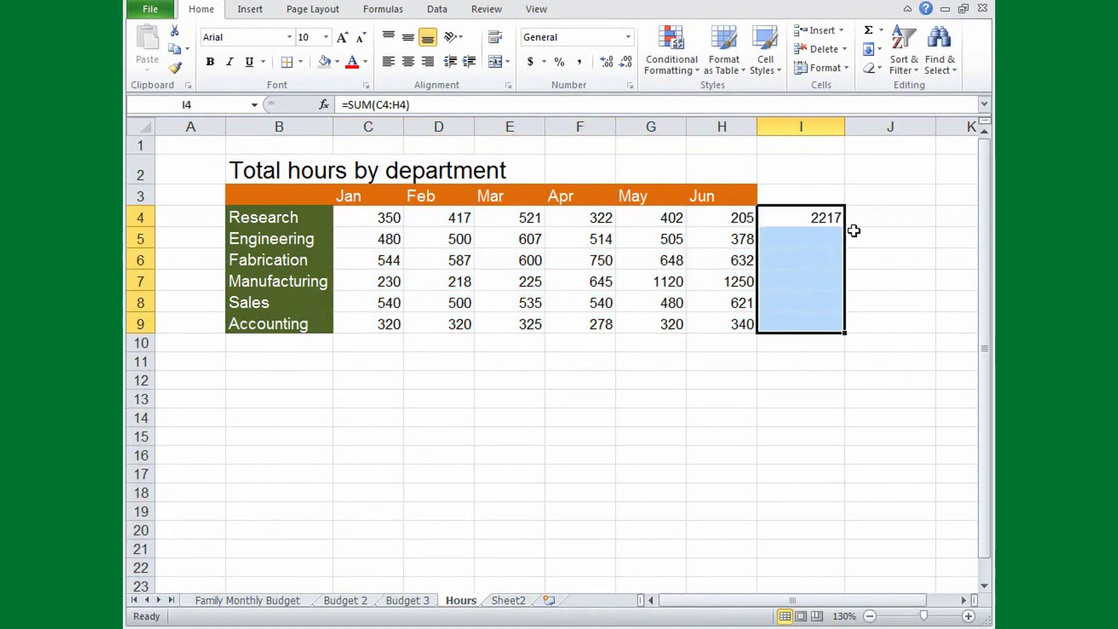
pyautogui.click(875, 49)
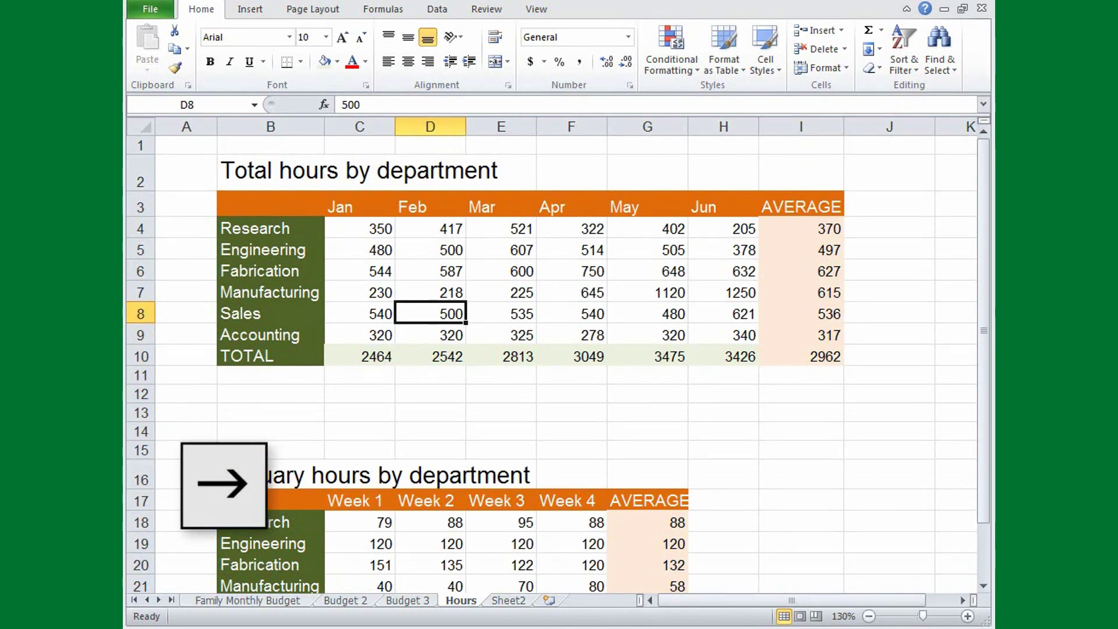
pyautogui.press('Right')
pyautogui.press('Right')
pyautogui.press('Right')
pyautogui.press('Right')
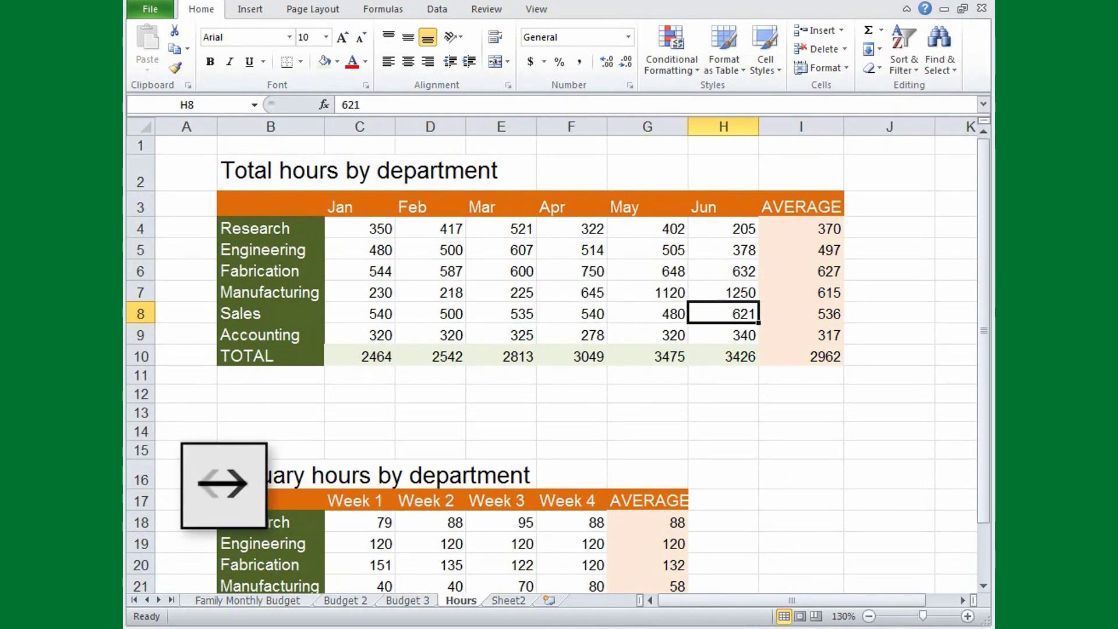
pyautogui.press('Left')
pyautogui.press('Left')
pyautogui.press('Left')
pyautogui.press('Left')
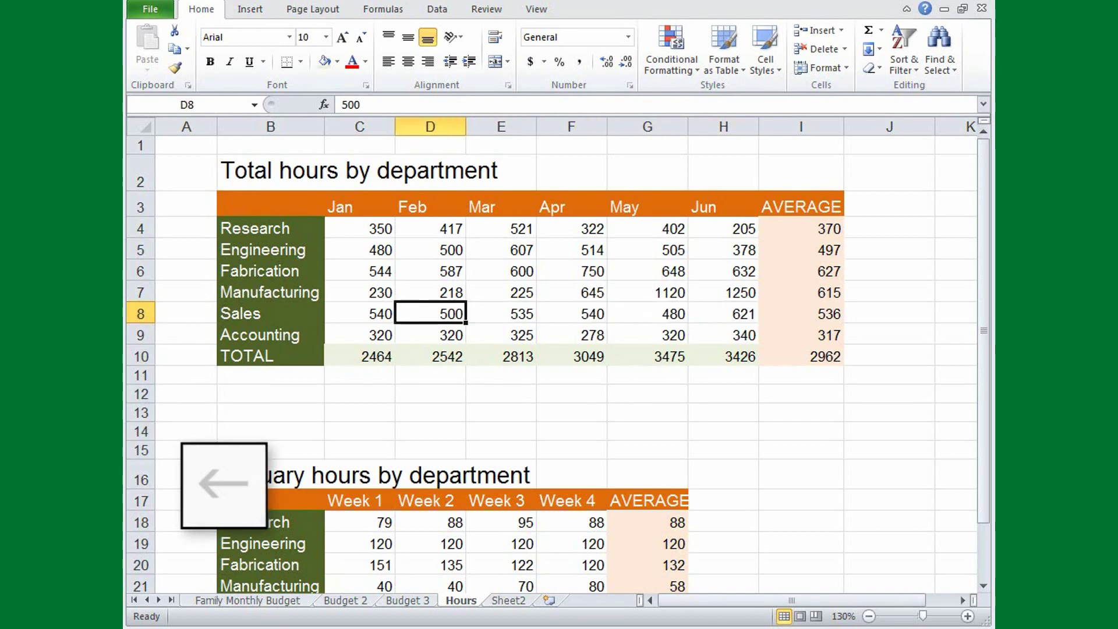
pyautogui.press('Up')
pyautogui.press('Up')
pyautogui.press('Up')
pyautogui.press('Up')
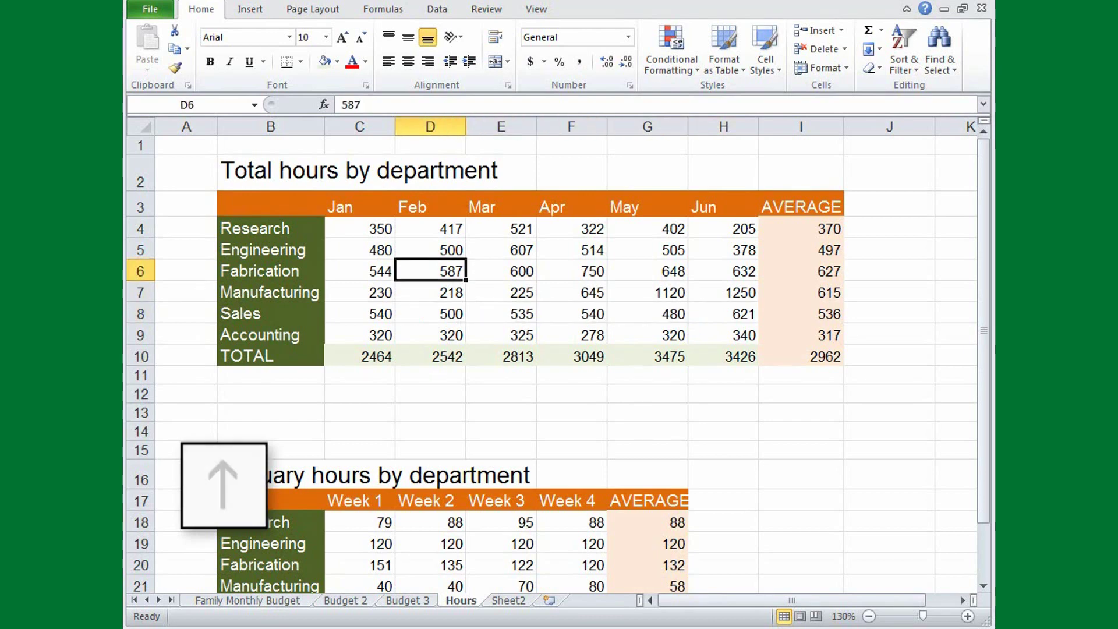
pyautogui.press('Down')
pyautogui.press('Down')
pyautogui.press('Down')
pyautogui.press('Down')
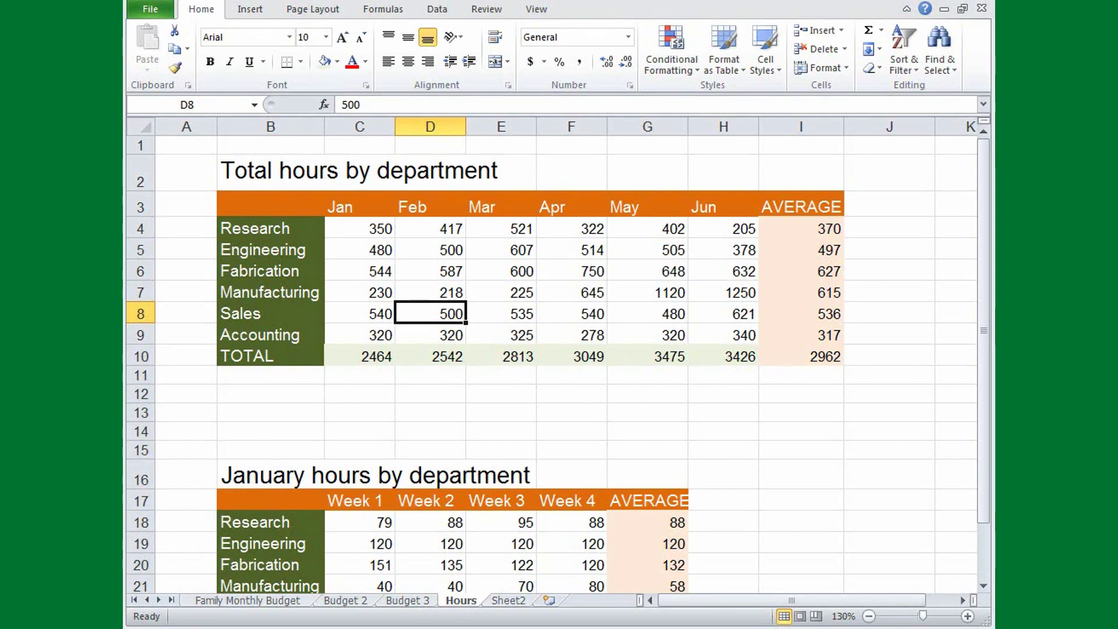
# - Jump along the Sales row and up and down the Feb column with Ctrl+arrow keys
pyautogui.hotkey('ctrl', 'Right')
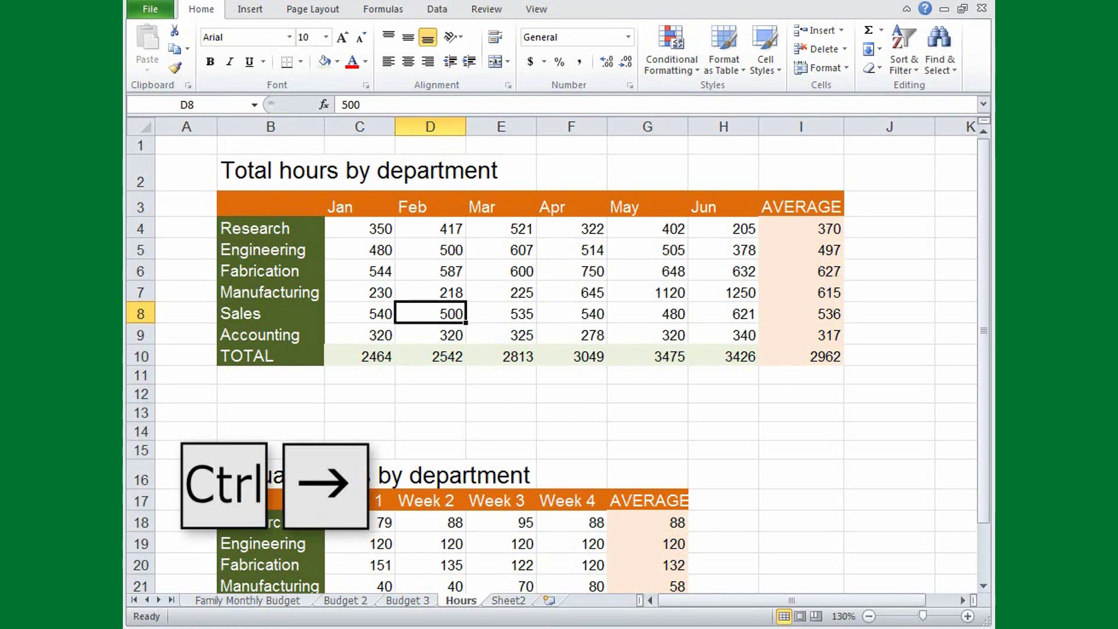
pyautogui.hotkey('ctrl', 'Right')
pyautogui.hotkey('ctrl', 'Left')
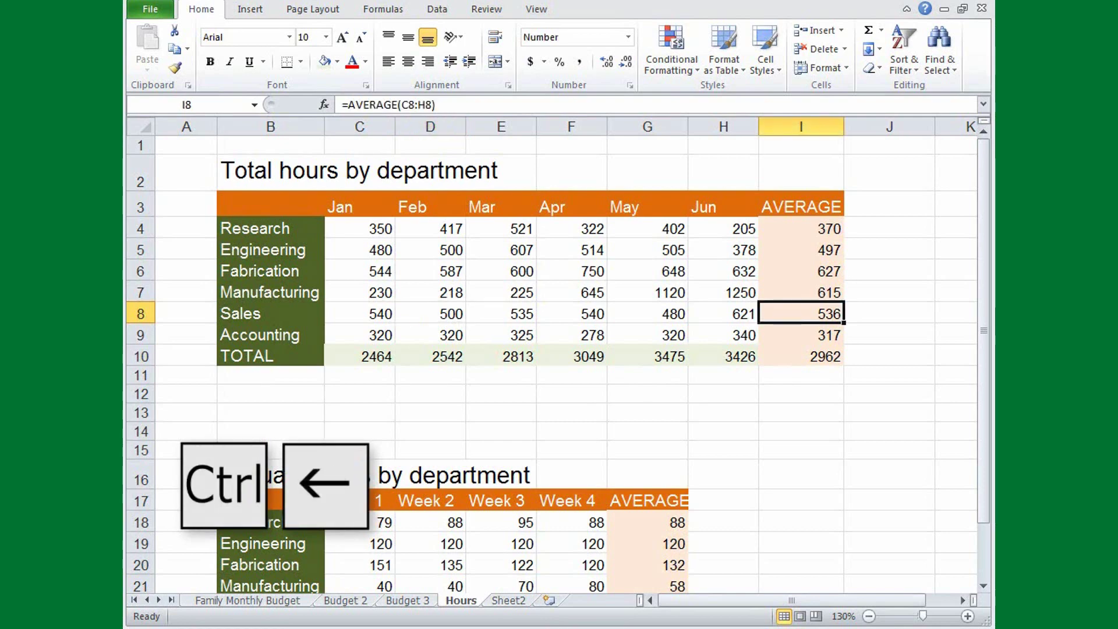
pyautogui.hotkey('ctrl', 'Left')
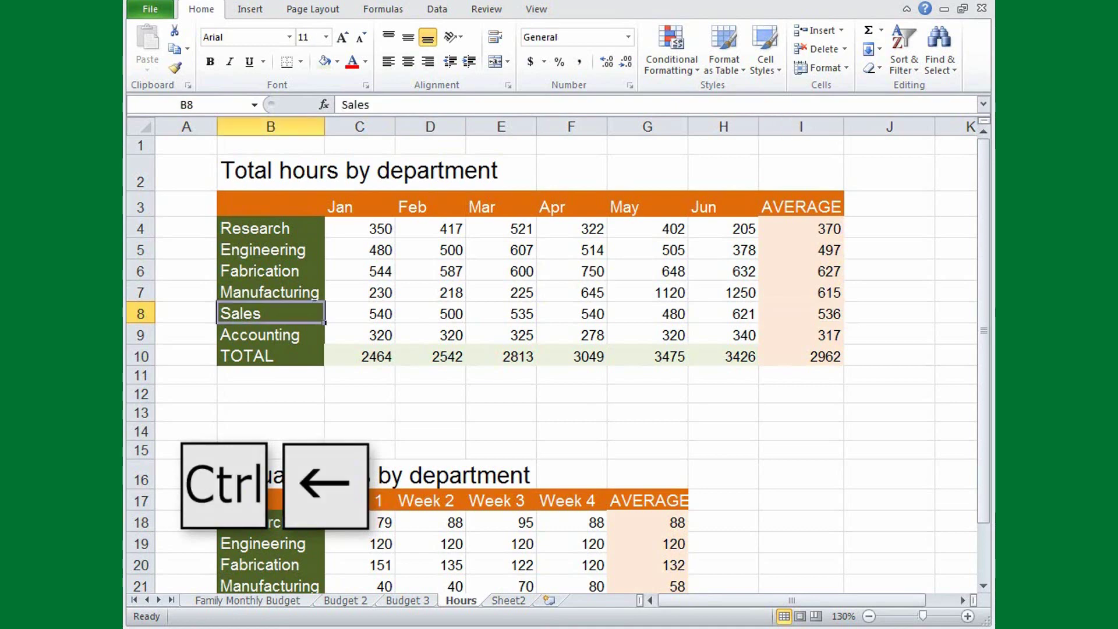
pyautogui.press('Right')
pyautogui.press('Right')
pyautogui.hotkey('ctrl', 'Up')
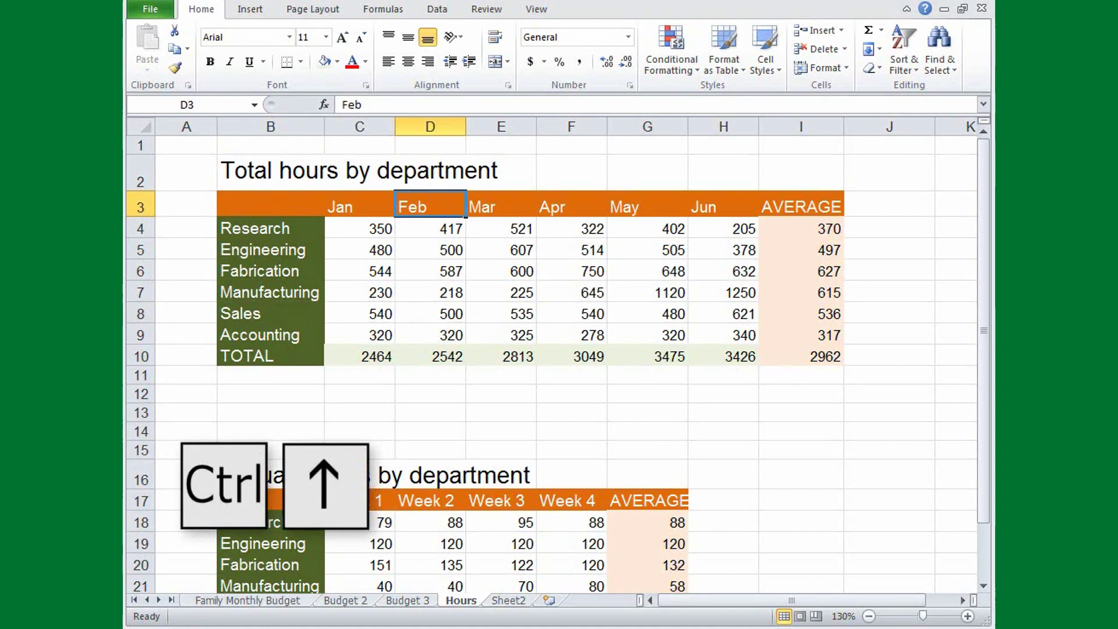
pyautogui.hotkey('ctrl', 'Down')
pyautogui.hotkey('ctrl', 'Down')
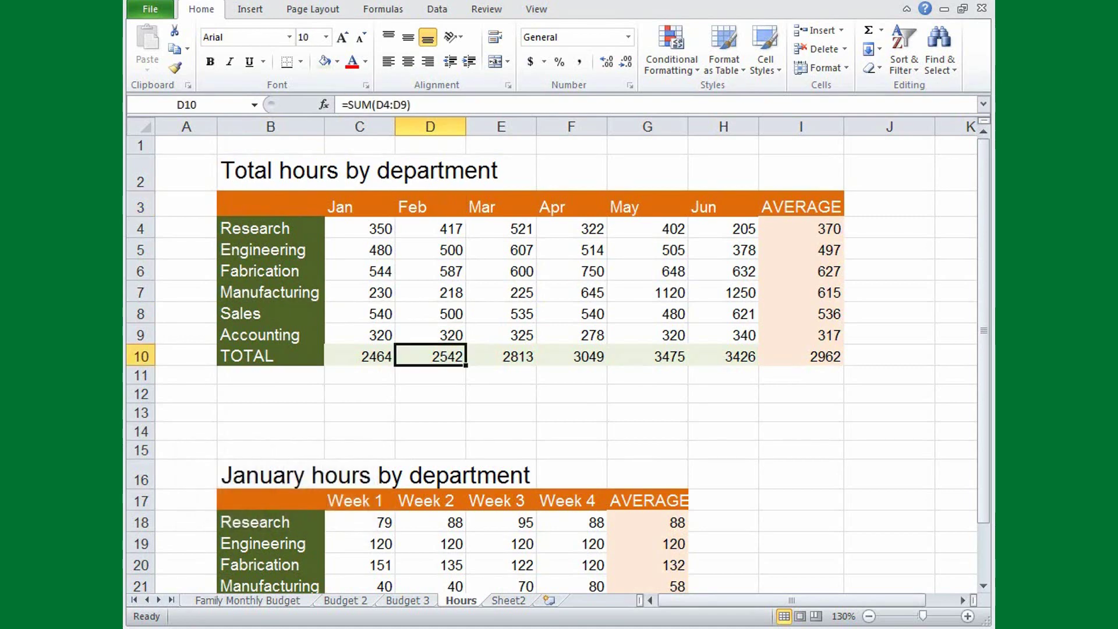
# - Jump below the totals row, to the last used cell, then back to A1
pyautogui.press('Down')
pyautogui.press('Down')
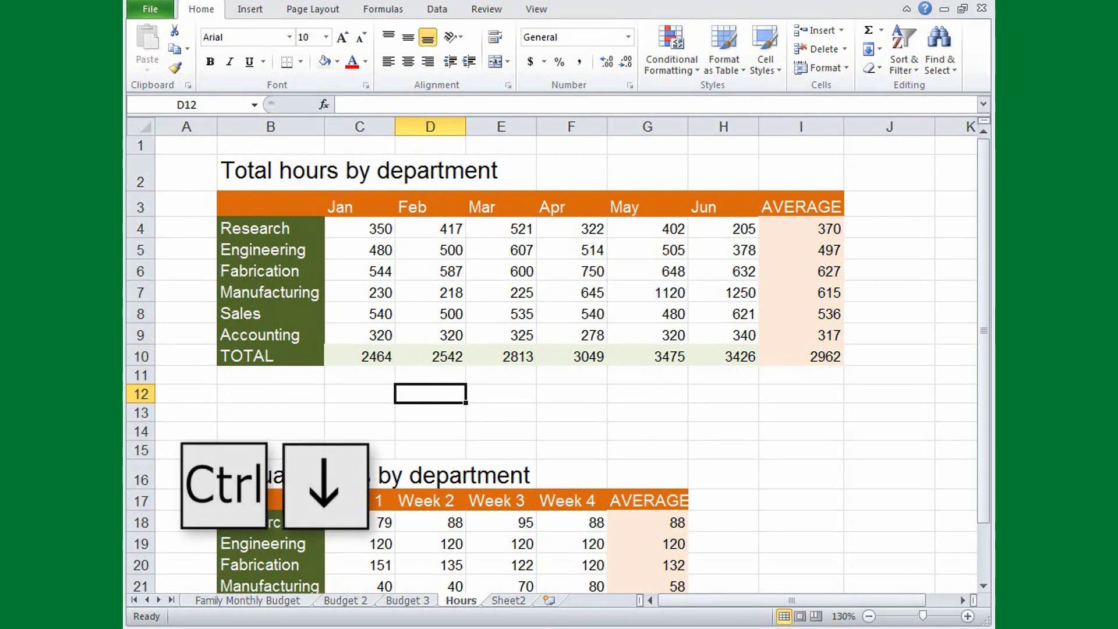
pyautogui.hotkey('ctrl', 'Down')
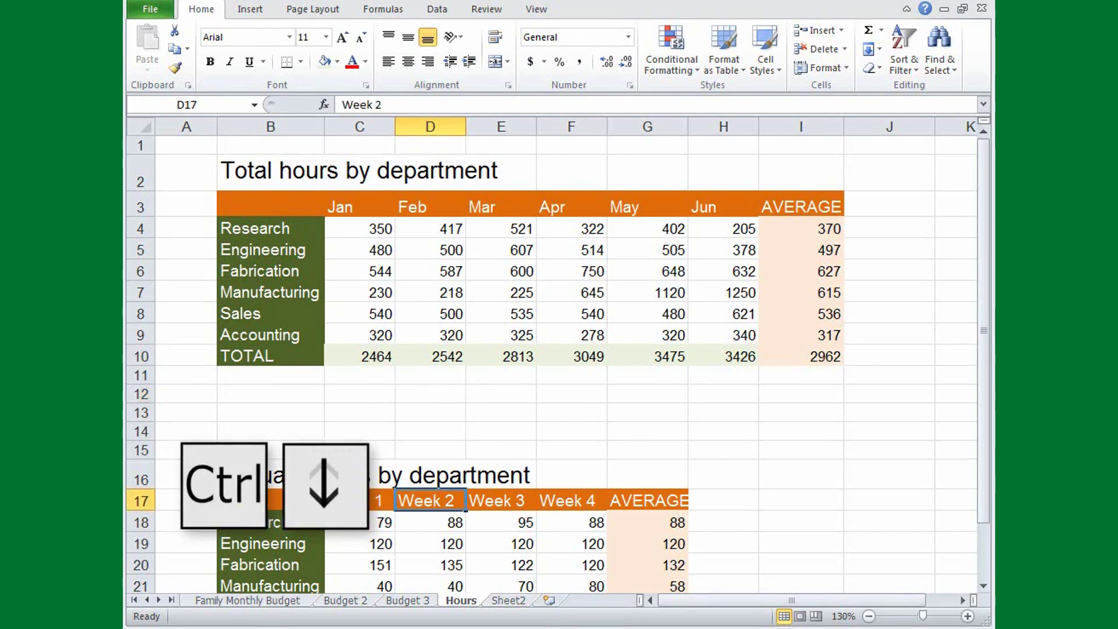
pyautogui.hotkey('ctrl', 'Up')
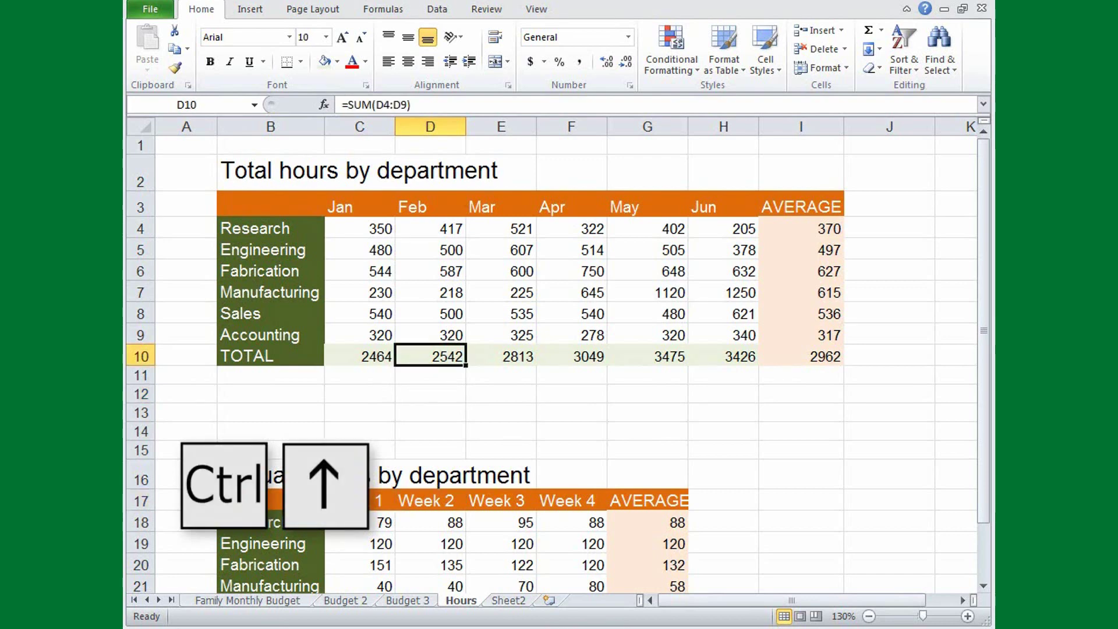
pyautogui.press('Down')
pyautogui.press('Down')
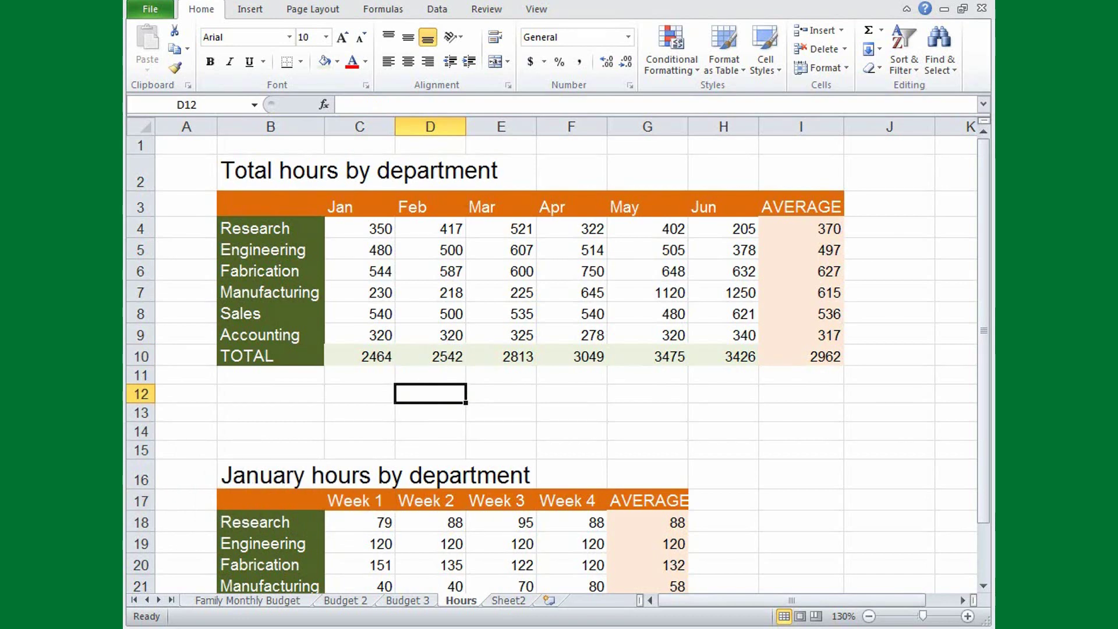
pyautogui.hotkey('ctrl', 'End')
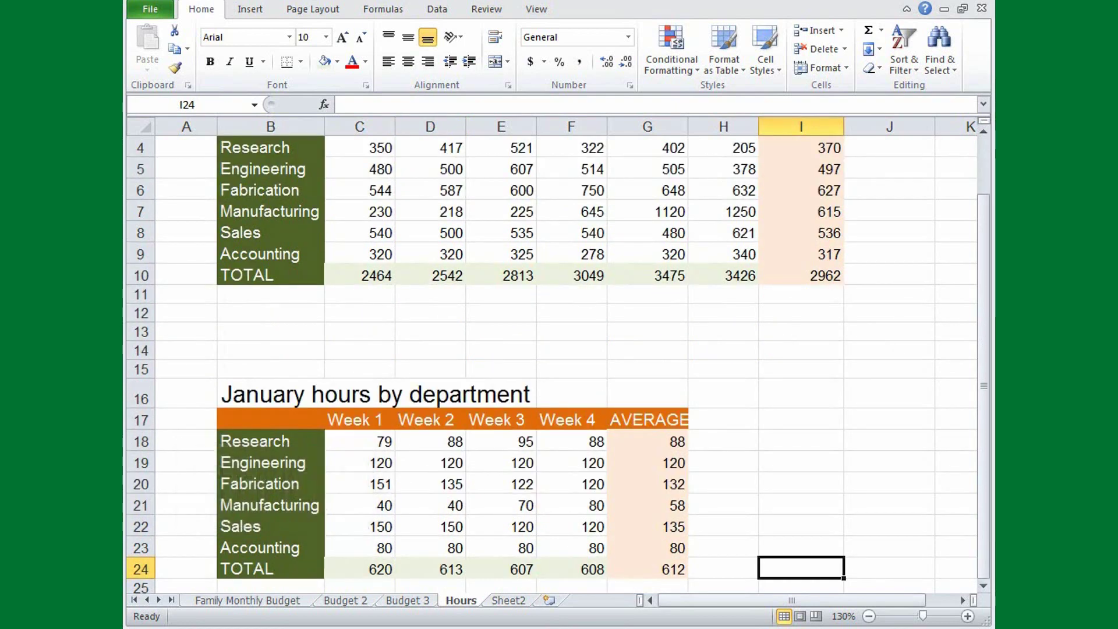
pyautogui.hotkey('ctrl', 'Home')
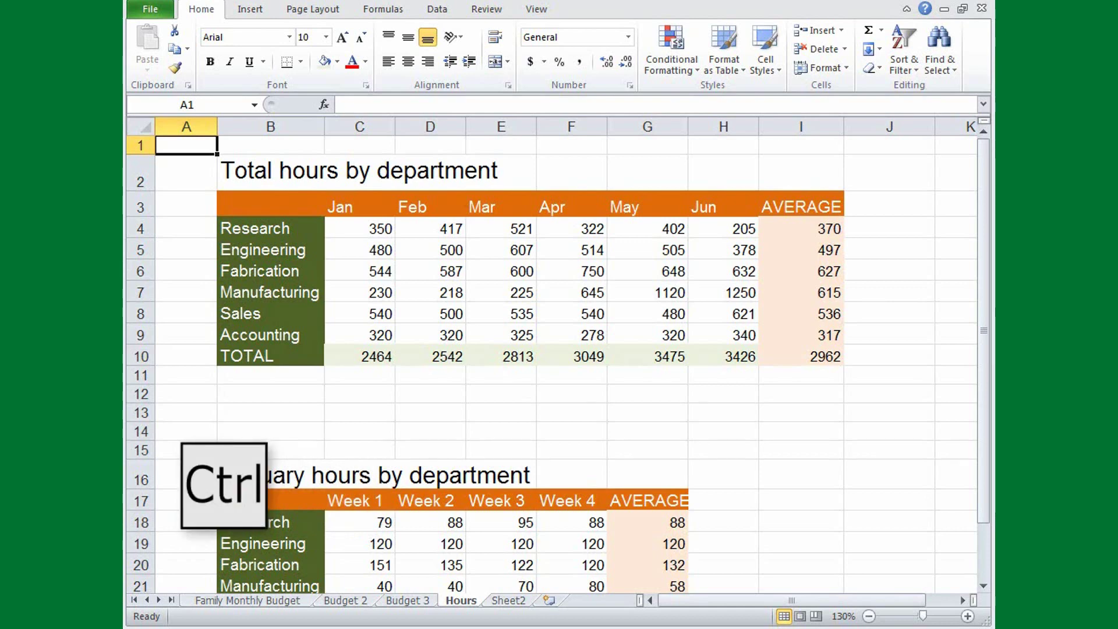
# - Go to cell D6 with Ctrl+G
pyautogui.hotkey('ctrl', 'g')
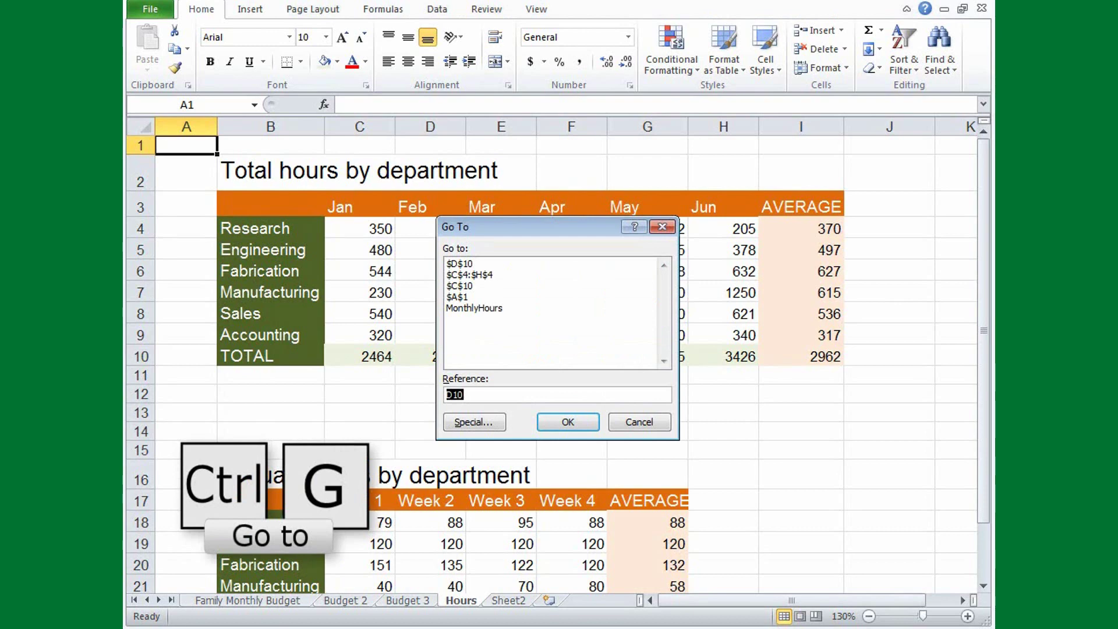
pyautogui.write('d6')
pyautogui.press('Return')
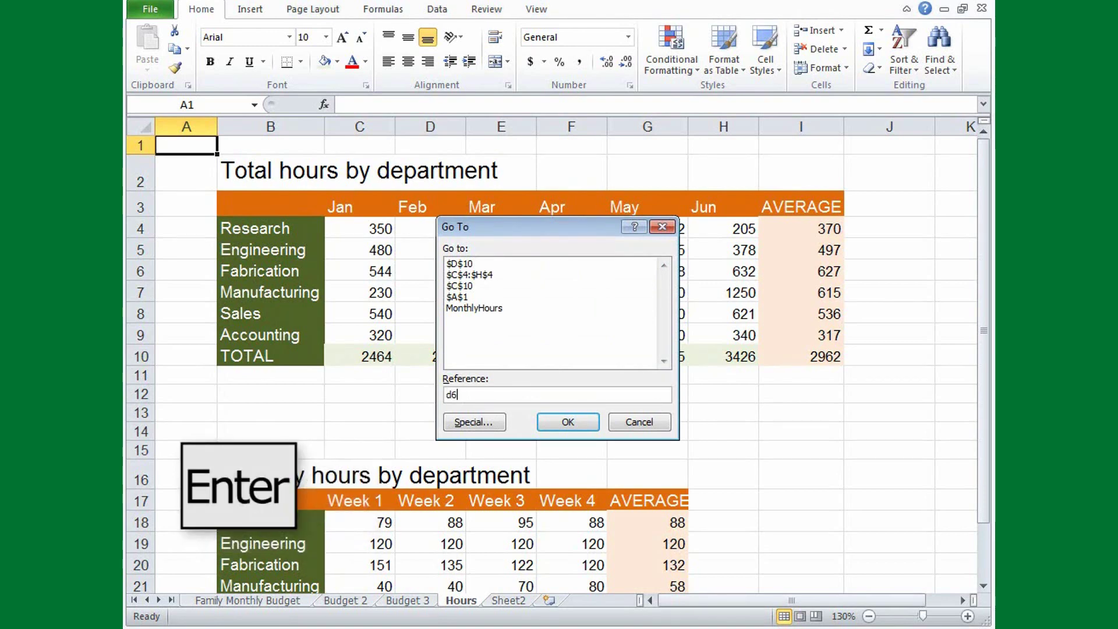
# - Select the MonthlyHours named range from the Go To list
pyautogui.hotkey('ctrl', 'g')
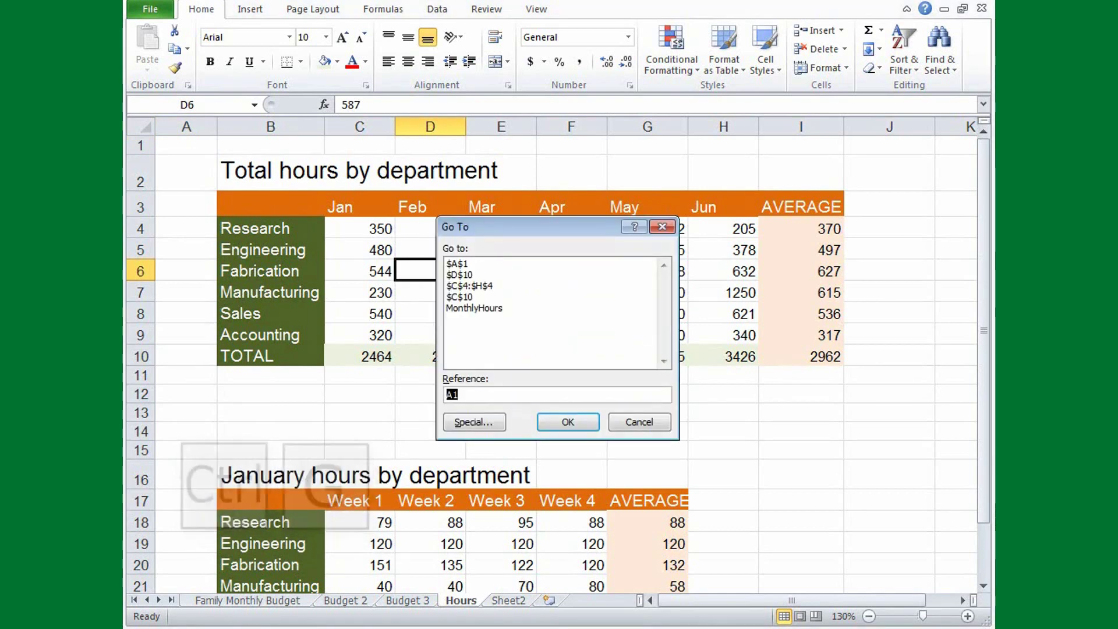
pyautogui.press('Tab')
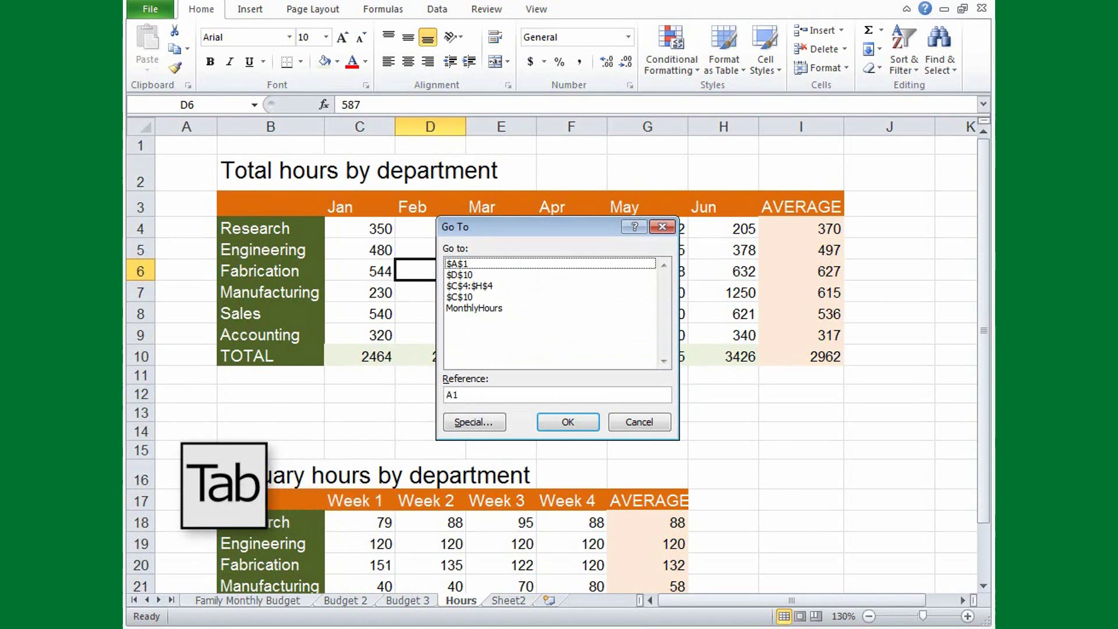
pyautogui.press('Down')
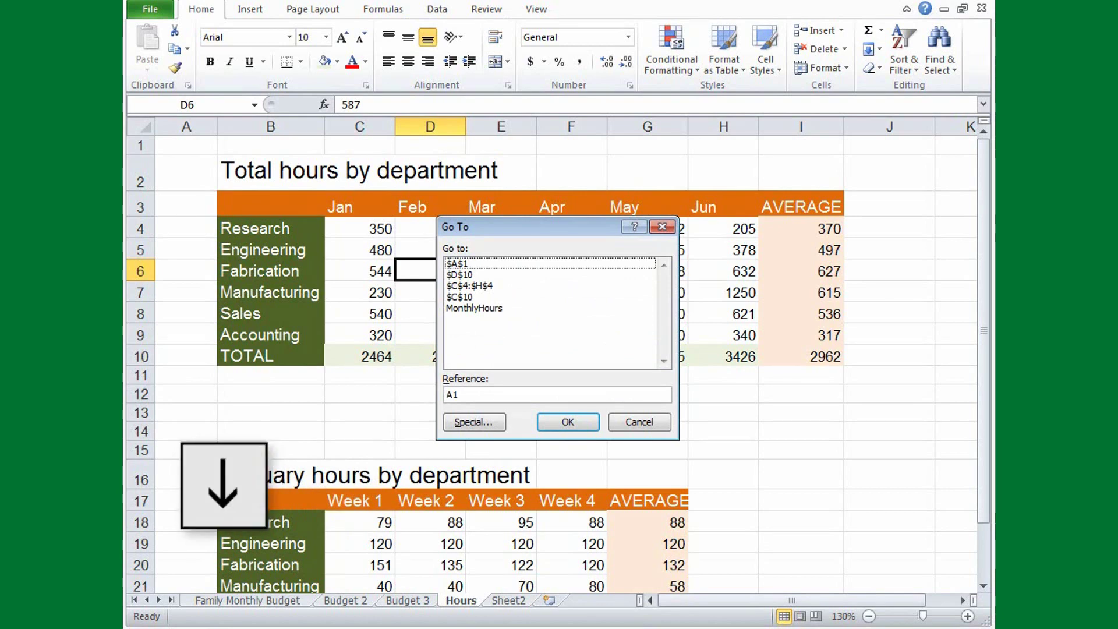
pyautogui.press('Down')
pyautogui.press('Down')
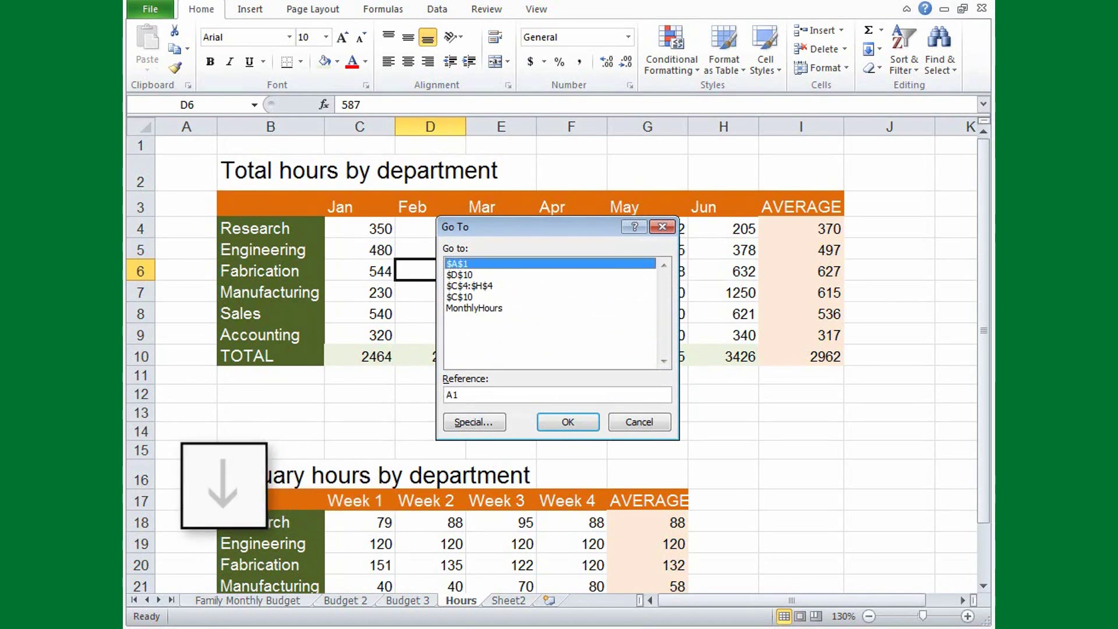
pyautogui.press('Down')
pyautogui.press('Down')
pyautogui.press('Down')
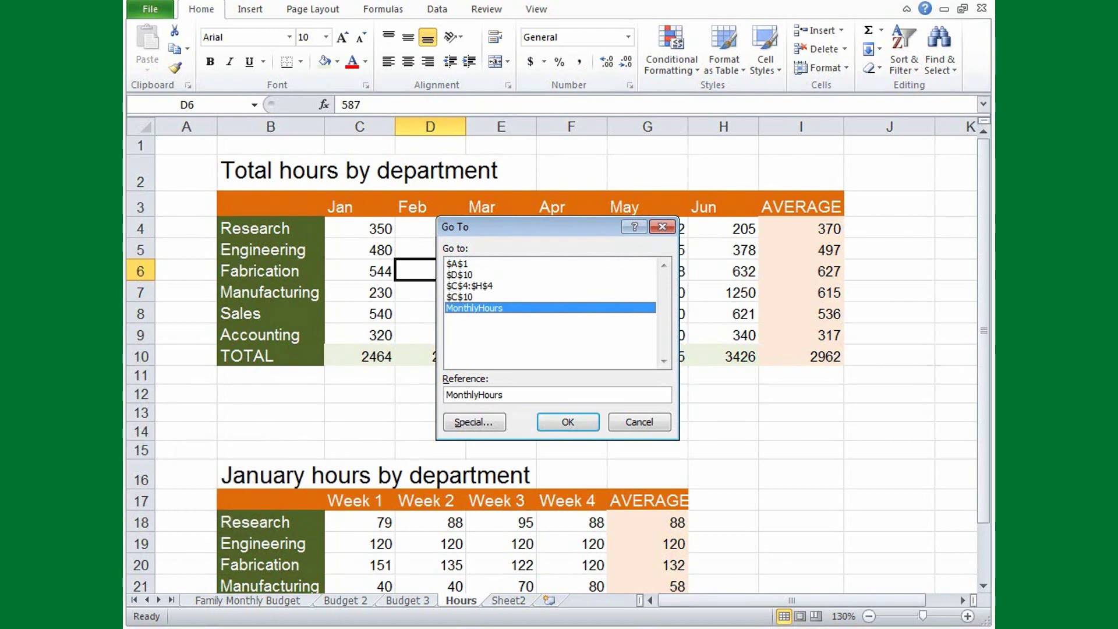
pyautogui.press('Return')
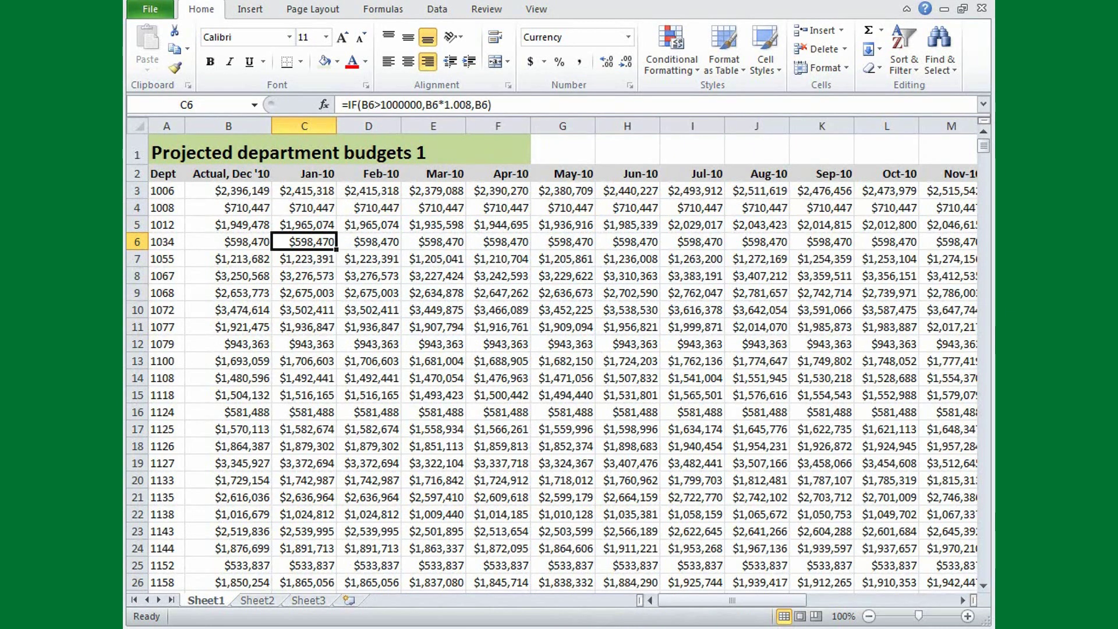
# - Page down a screen at a time to rows 54–80, then page back up to the top
pyautogui.press('pagedown')
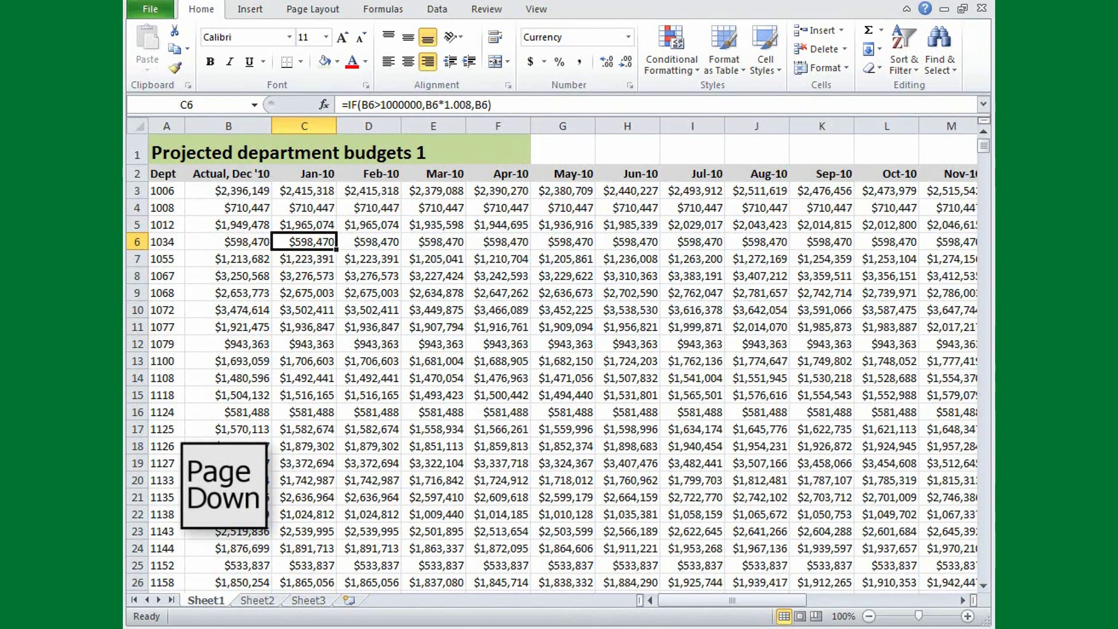
pyautogui.press('pagedown')
pyautogui.press('pagedown')
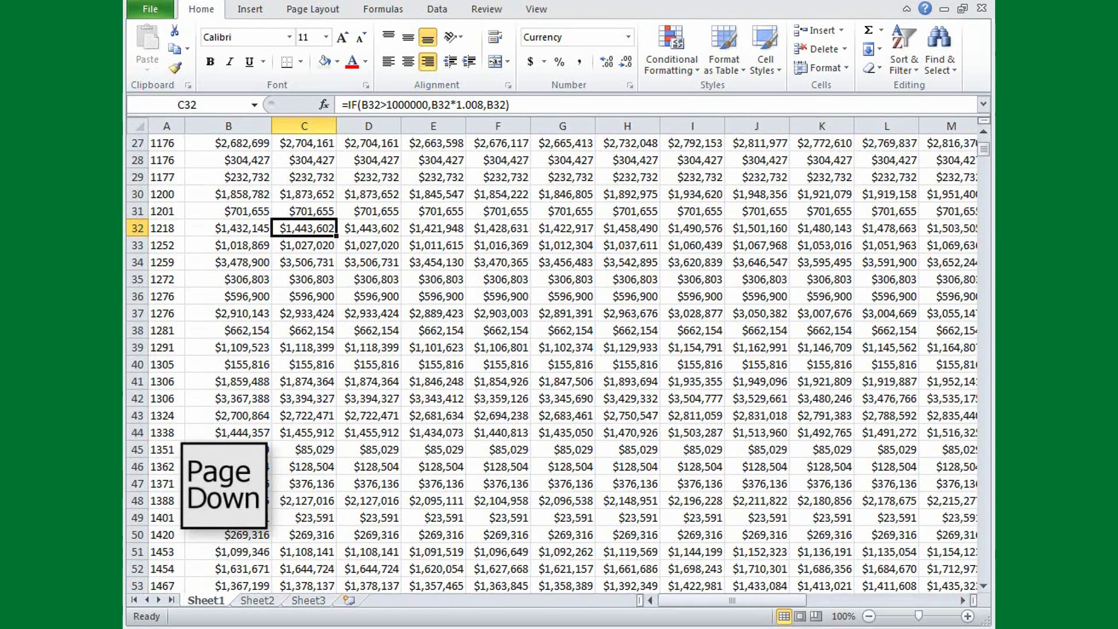
pyautogui.press('pageup')
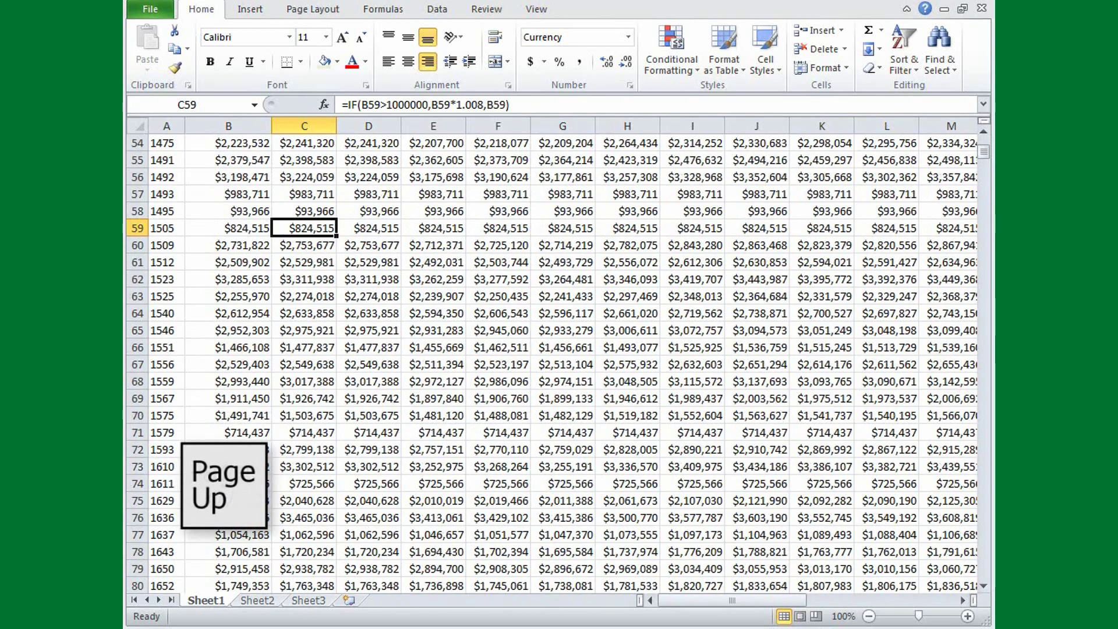
pyautogui.press('pageup')
pyautogui.press('pageup')
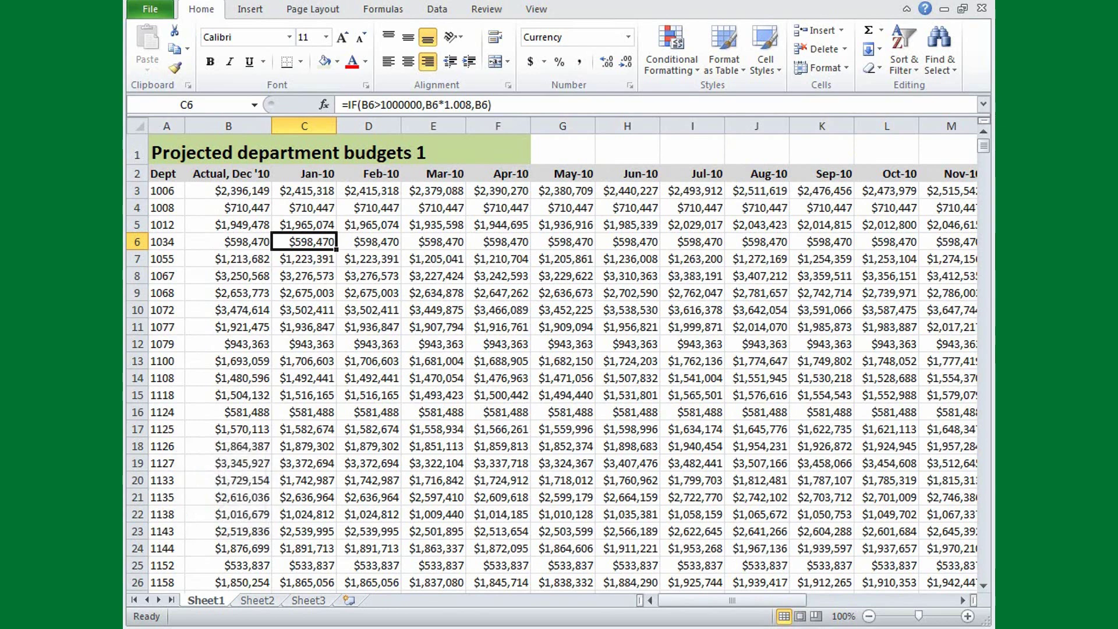
# - Jump right by screens to columns Z–AN and back, then cycle through Sheet2 and Sheet3 and back
pyautogui.hotkey('alt', 'pagedown')
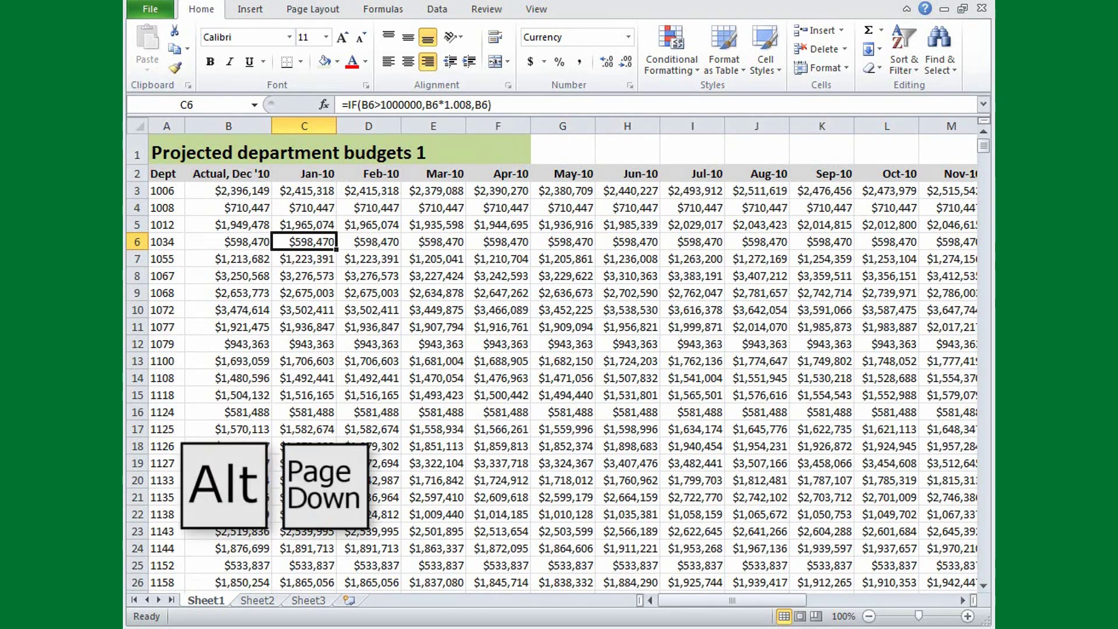
pyautogui.hotkey('alt', 'pagedown')
pyautogui.hotkey('alt', 'pagedown')
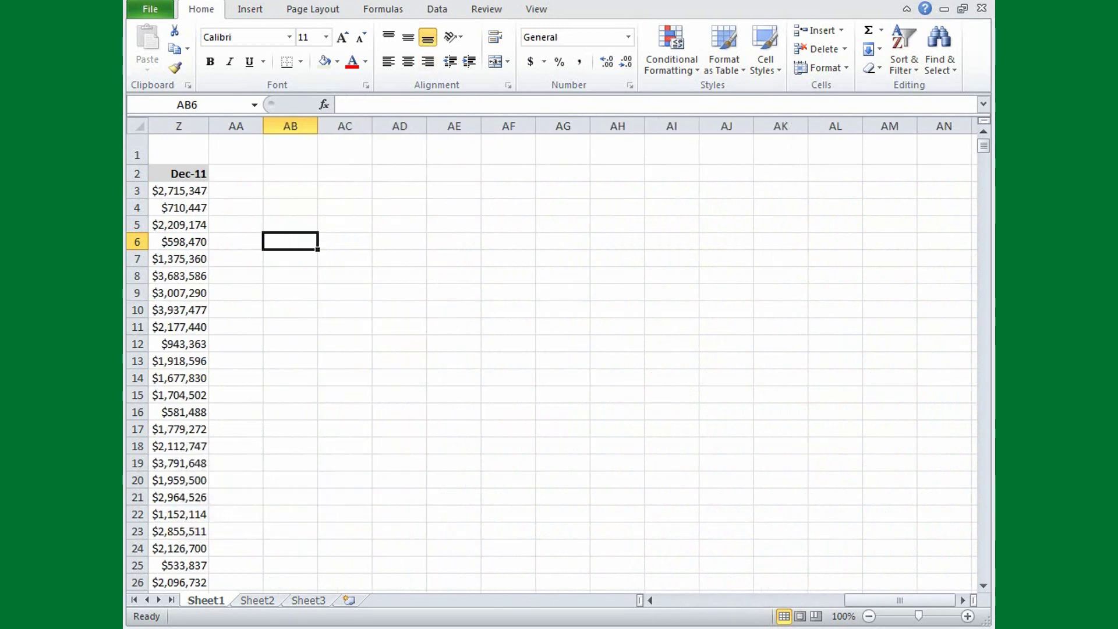
pyautogui.hotkey('alt', 'pageup')
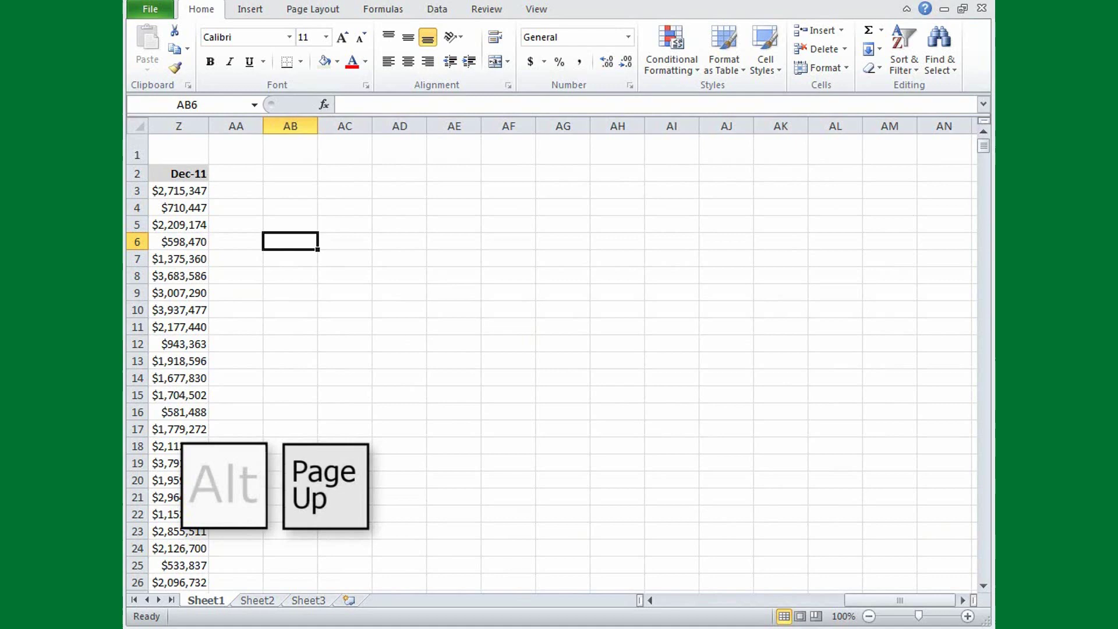
pyautogui.hotkey('alt', 'pageup')
pyautogui.hotkey('alt', 'pageup')
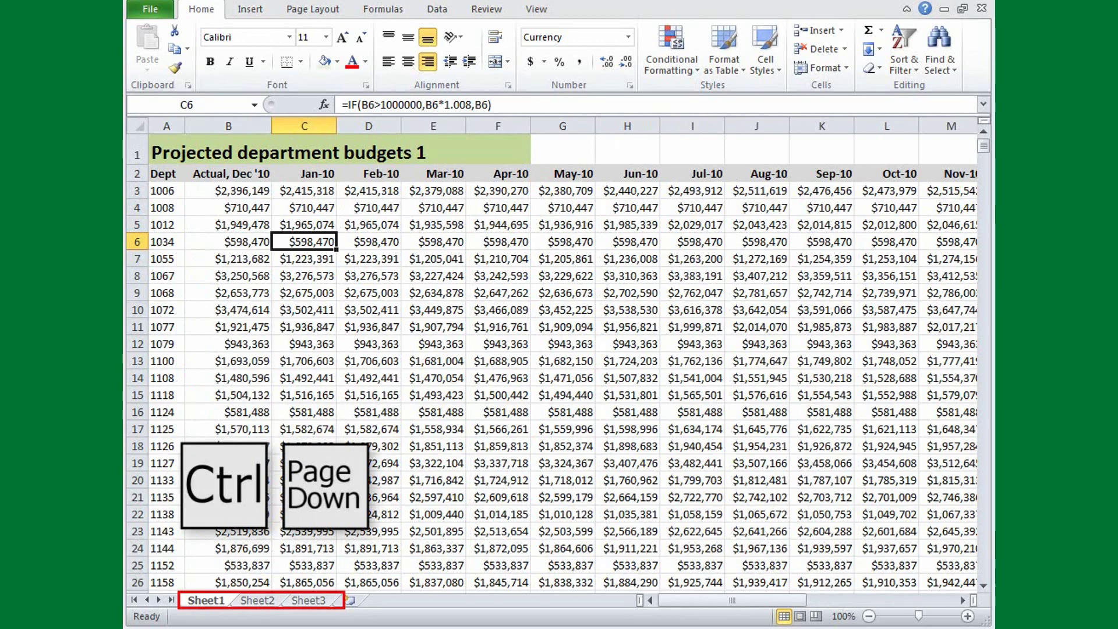
pyautogui.hotkey('ctrl', 'pagedown')
pyautogui.hotkey('ctrl', 'pagedown')
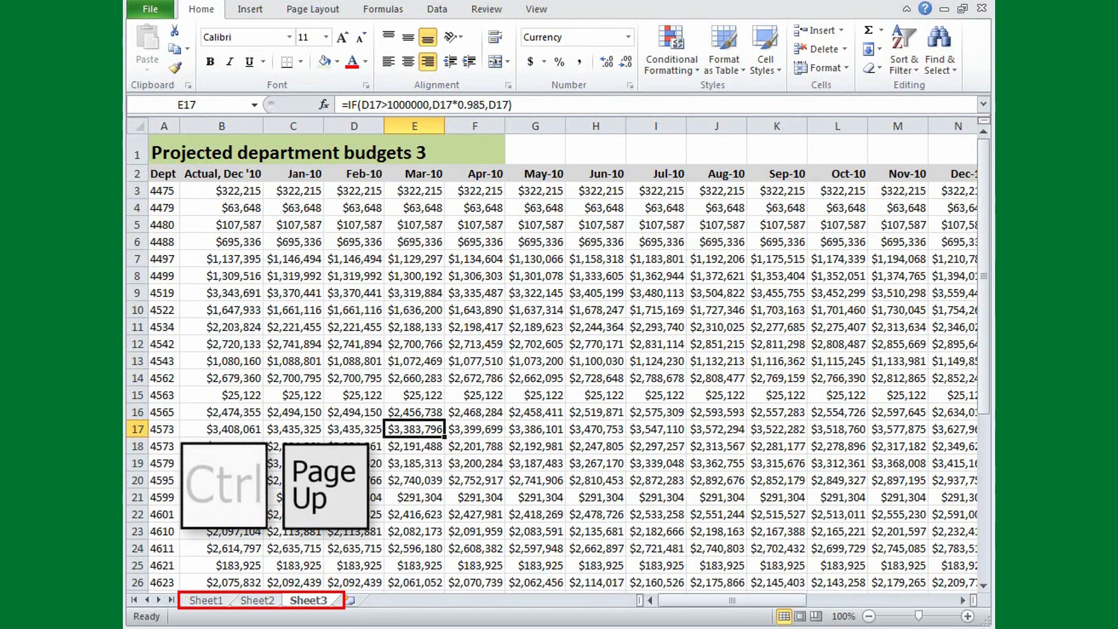
pyautogui.hotkey('ctrl', 'pageup')
pyautogui.hotkey('ctrl', 'pageup')
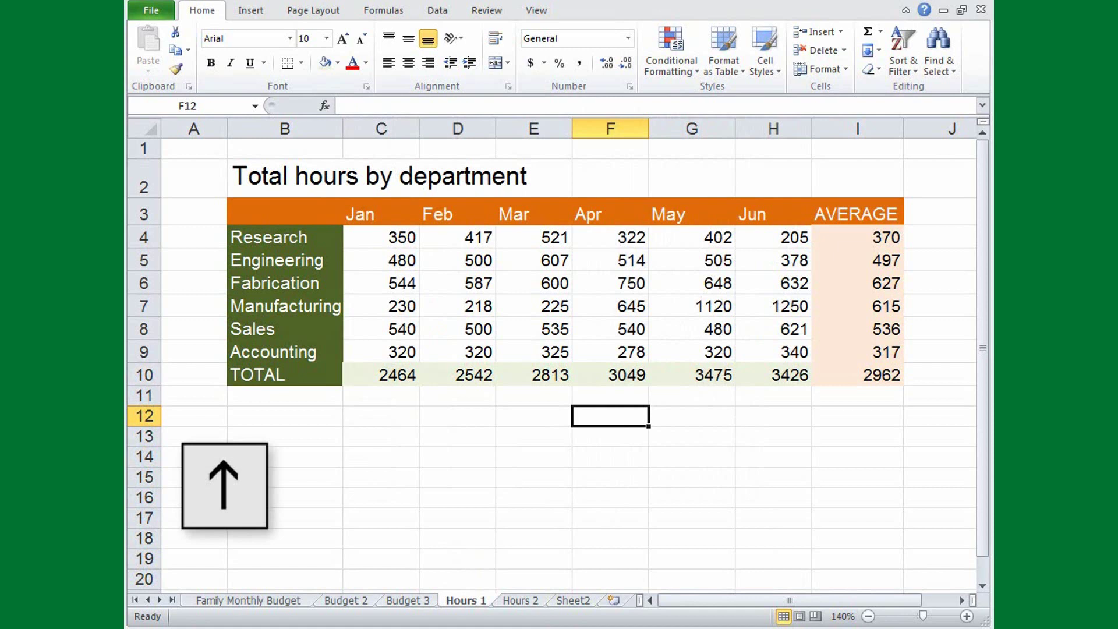
pyautogui.press('Up')
pyautogui.press('Up')
pyautogui.press('Up')
pyautogui.press('Up')
pyautogui.press('Up')
pyautogui.press('Up')
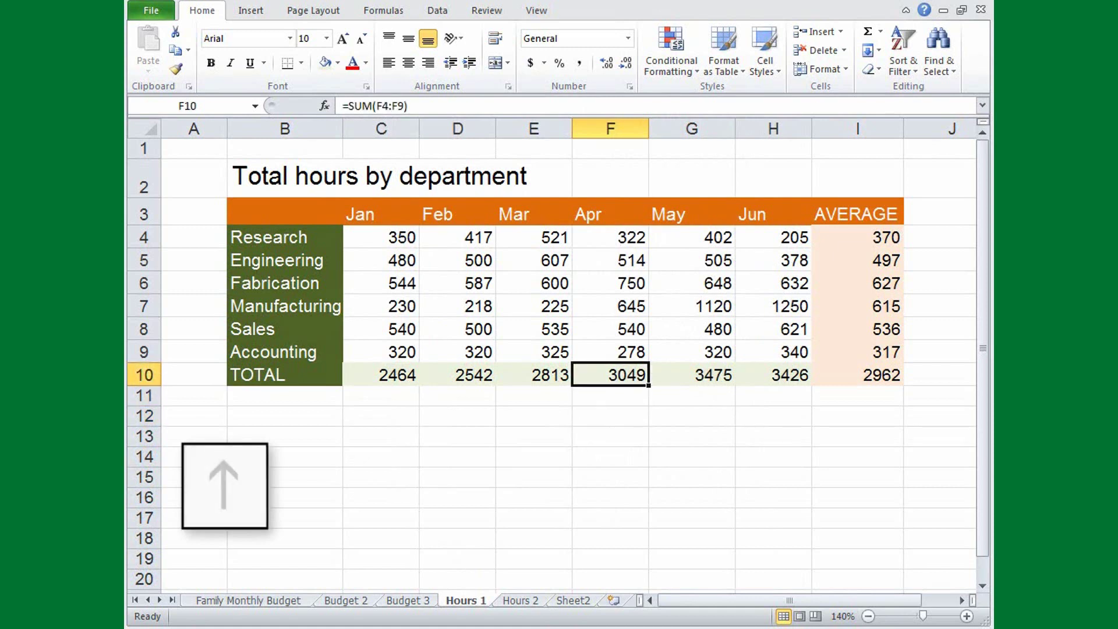
pyautogui.press('Left')
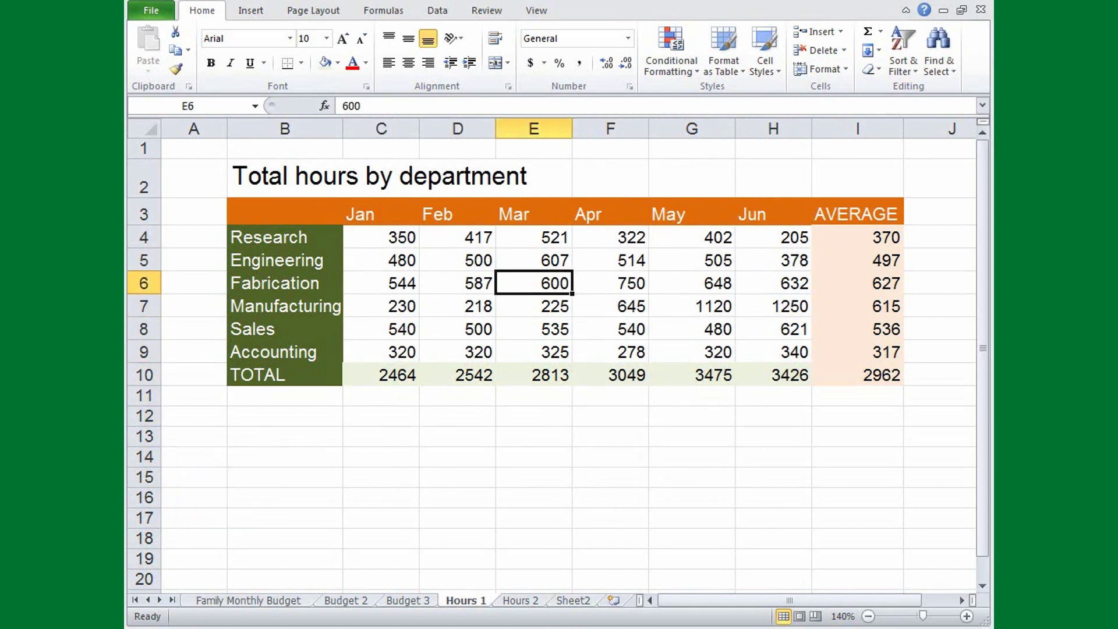
pyautogui.press('shift')
pyautogui.hotkey('shift', 'Right')
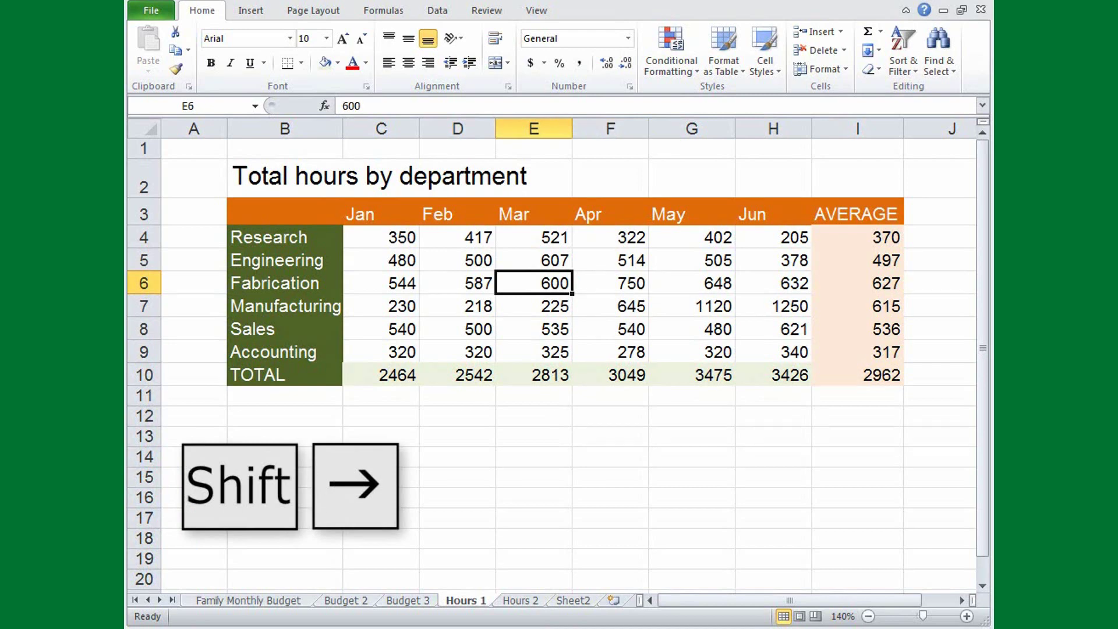
pyautogui.hotkey('shift', 'Right')
pyautogui.hotkey('shift', 'Right')
pyautogui.hotkey('shift', 'Right')
pyautogui.hotkey('shift', 'Right')
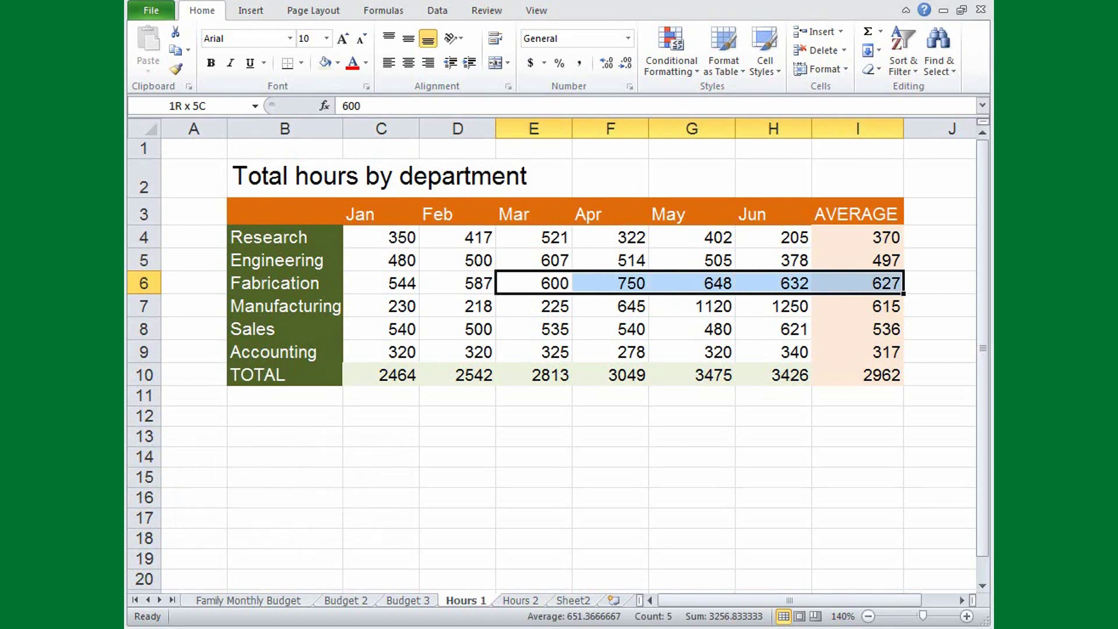
pyautogui.hotkey('shift', 'Left')
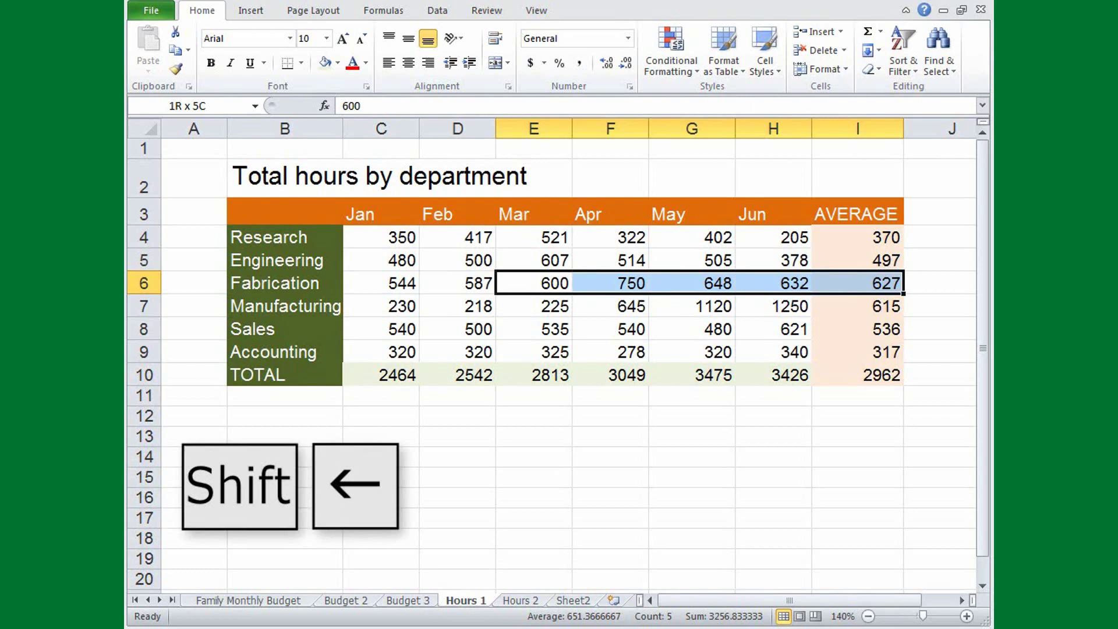
pyautogui.hotkey('shift', 'Left')
pyautogui.hotkey('shift', 'Left')
pyautogui.hotkey('shift', 'Left')
pyautogui.hotkey('shift', 'Left')
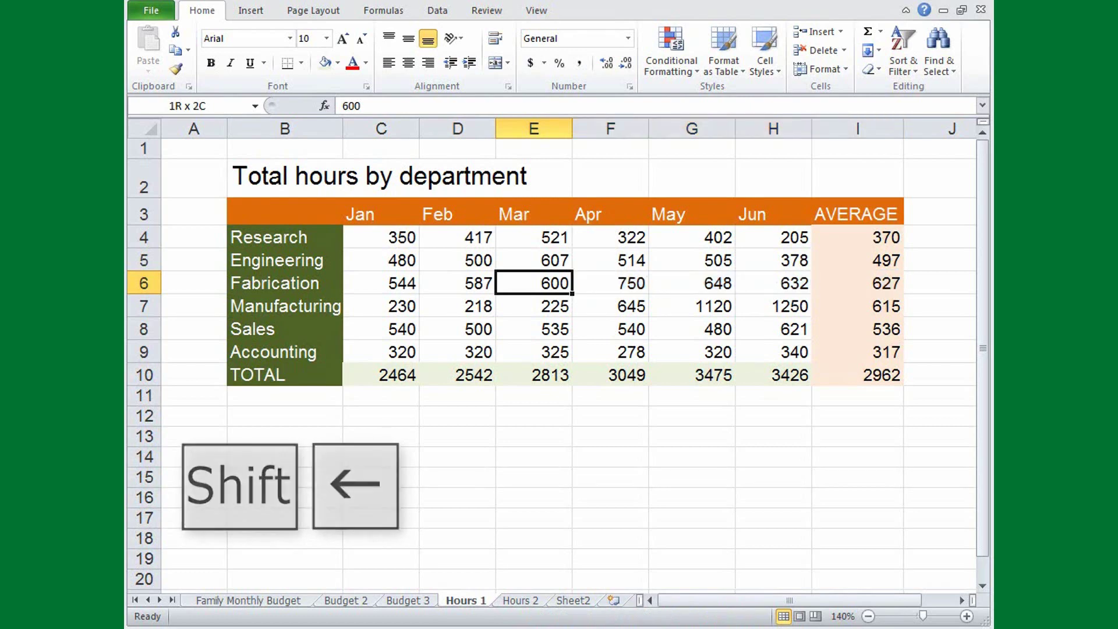
pyautogui.press('shift')
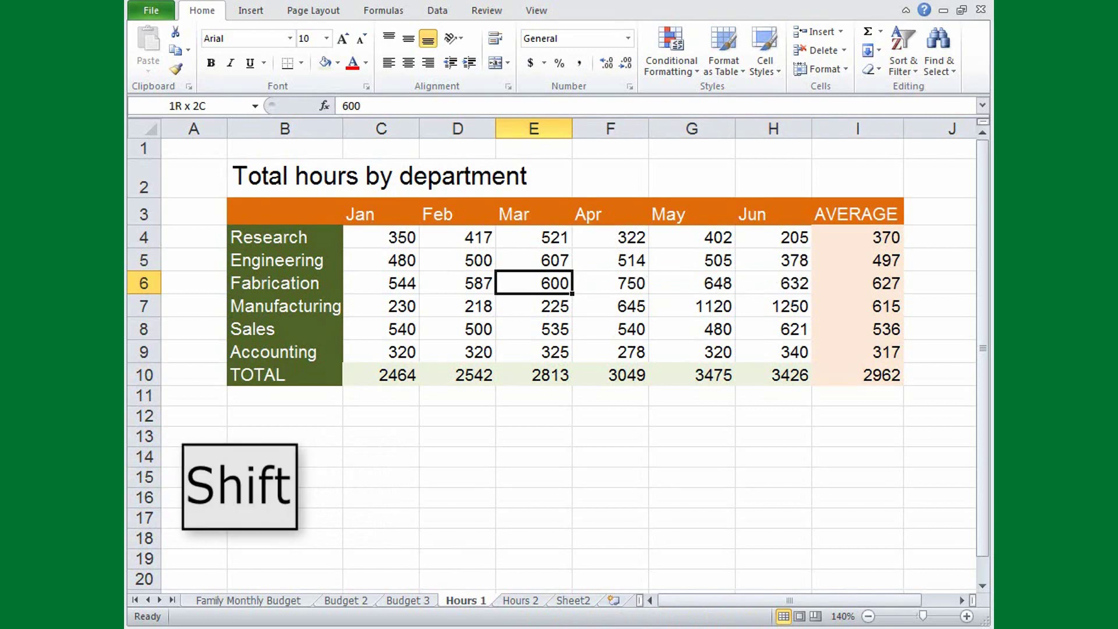
pyautogui.hotkey('shift', 'Left')
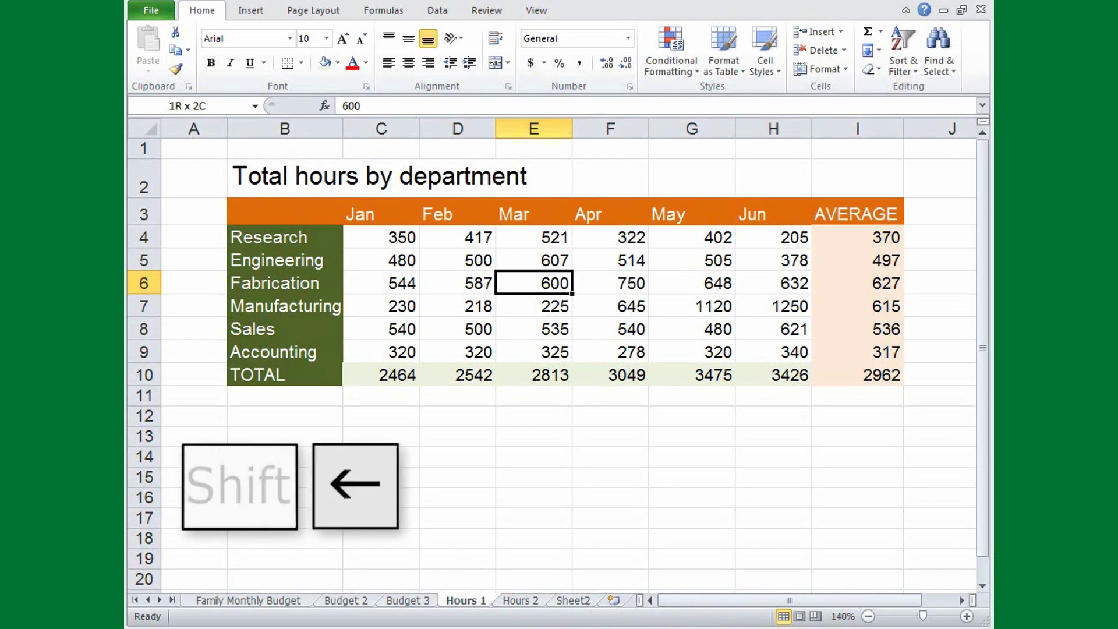
pyautogui.hotkey('shift', 'Left')
pyautogui.hotkey('shift', 'Left')
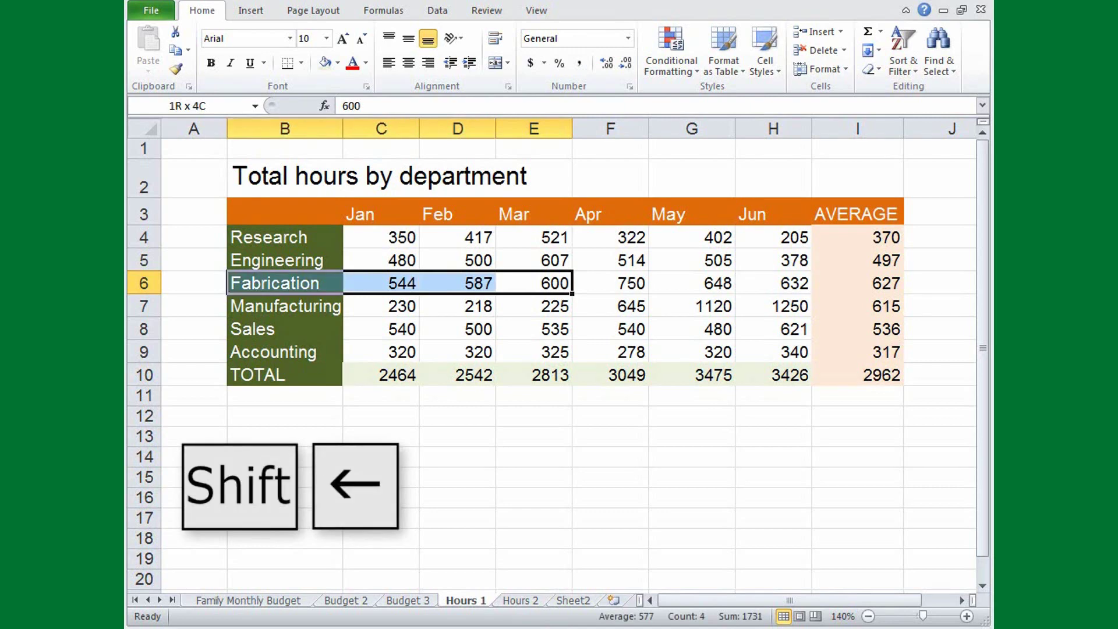
pyautogui.click(533, 283)
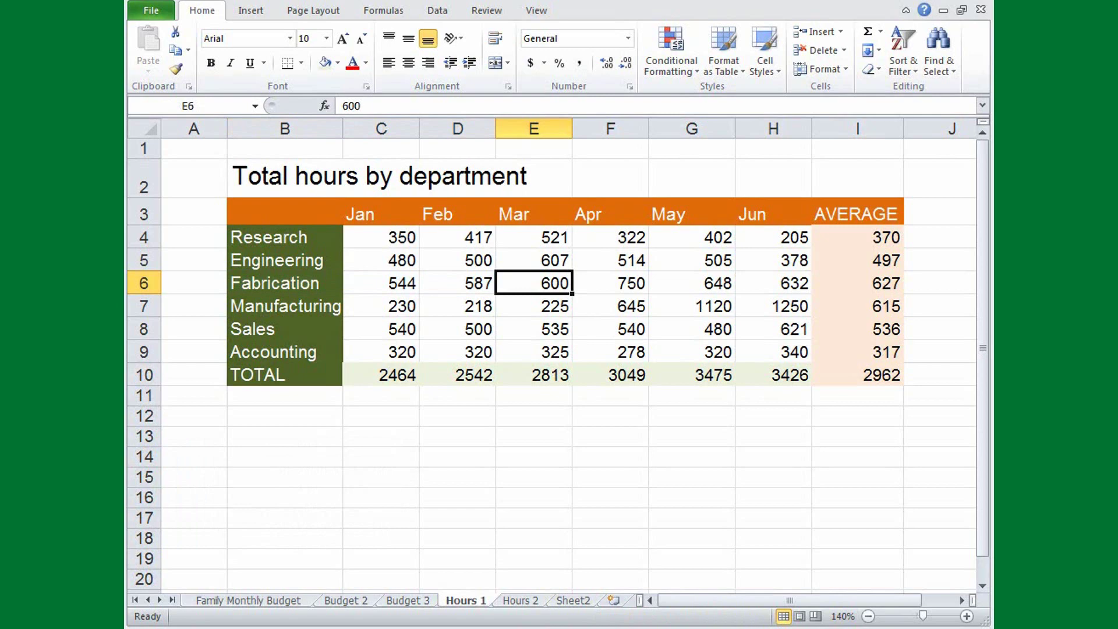
pyautogui.hotkey('ctrl', 'shift')
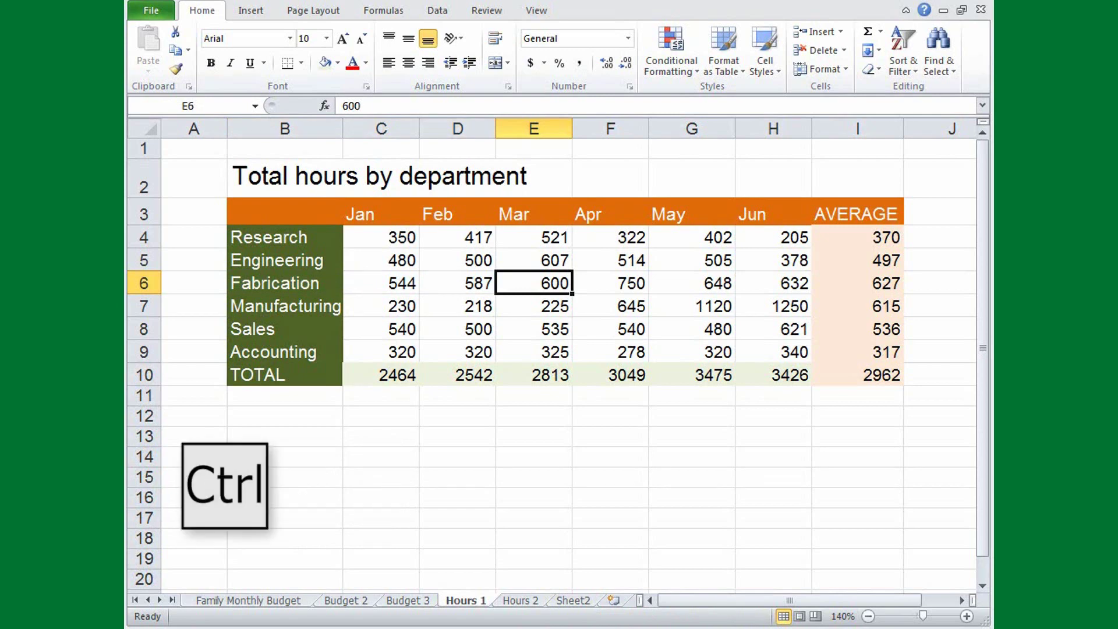
pyautogui.hotkey('ctrl', 'shift', 'Right')
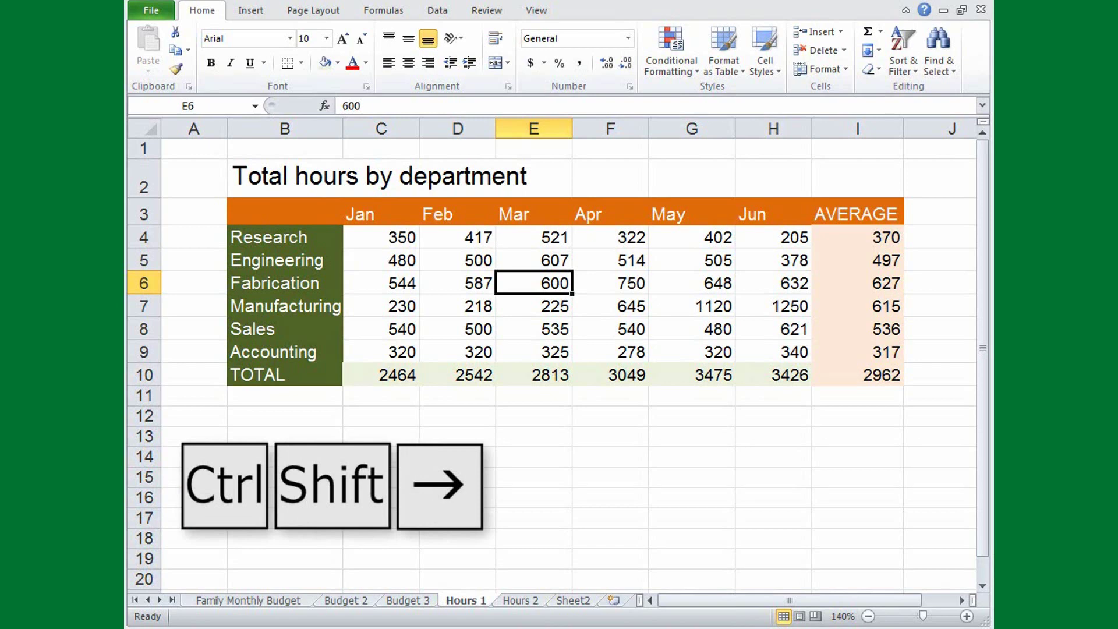
pyautogui.hotkey('ctrl', 'shift', 'Right')
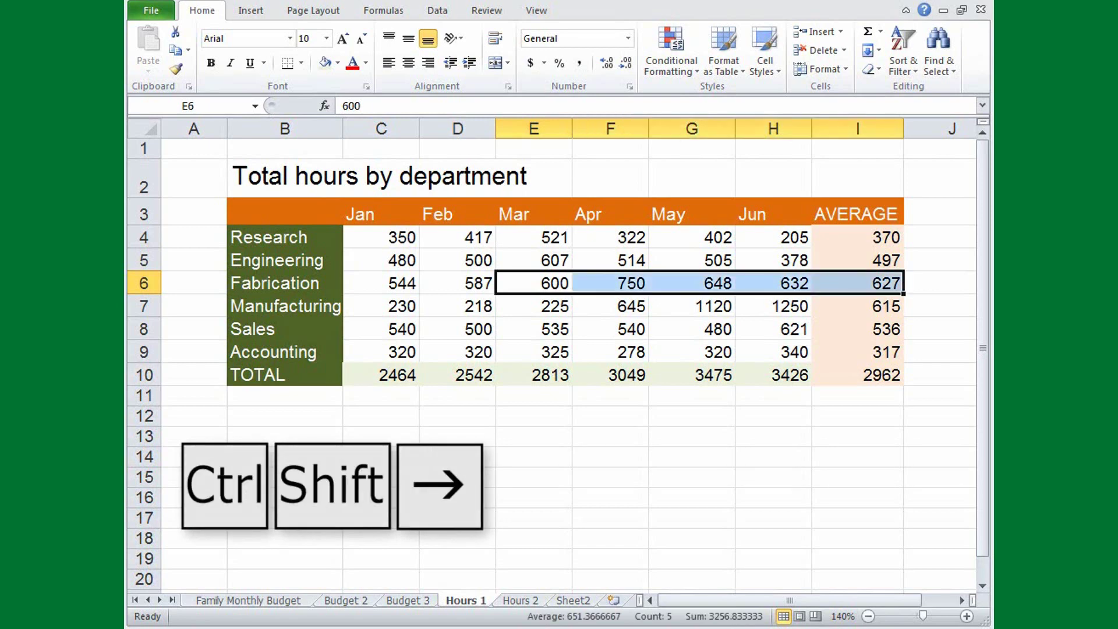
pyautogui.hotkey('ctrl', 'shift', 'Left')
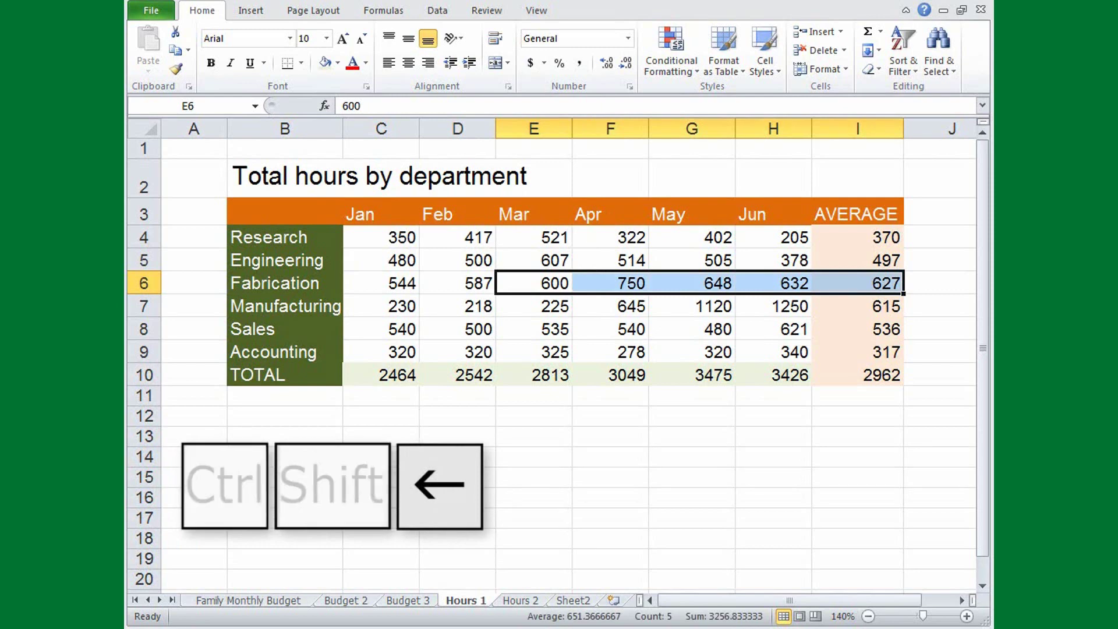
pyautogui.hotkey('ctrl', 'shift', 'Left')
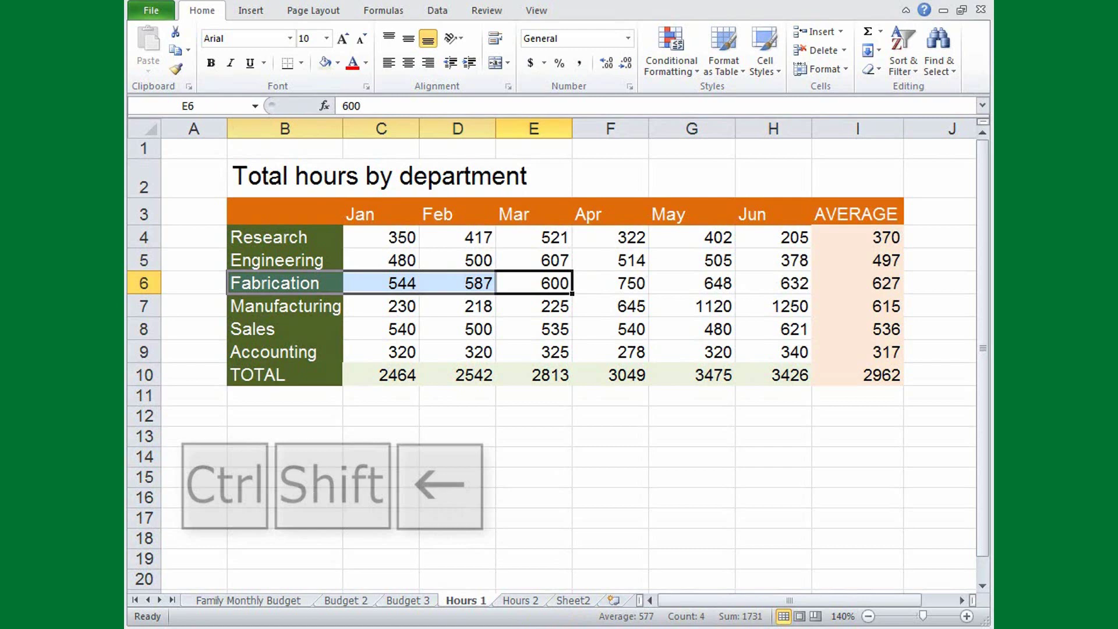
pyautogui.click(533, 283)
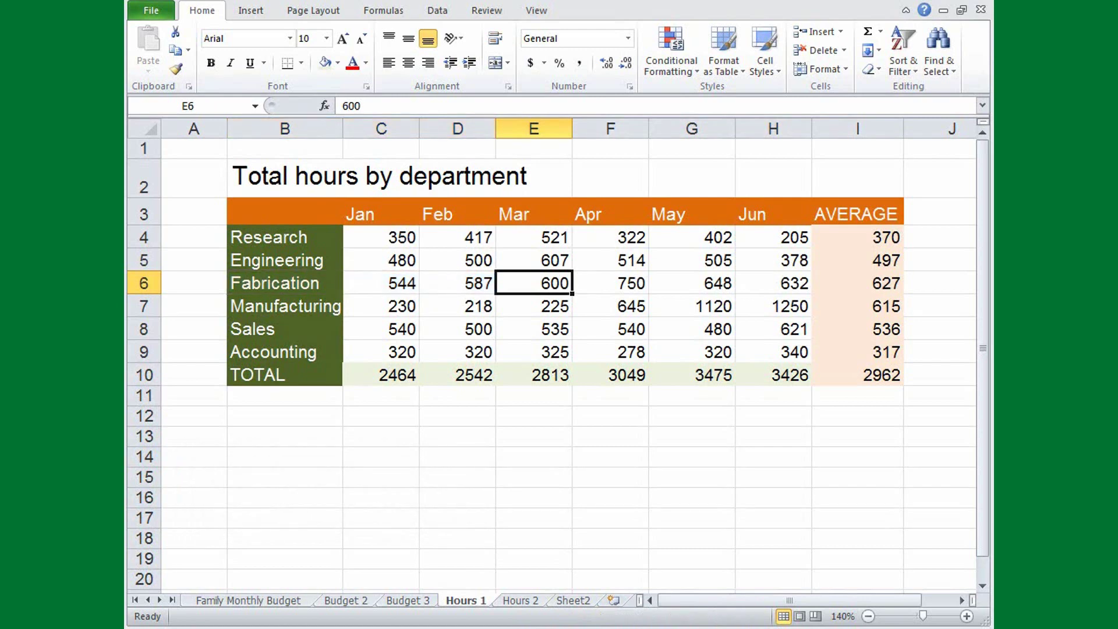
pyautogui.hotkey('shift', 'Down')
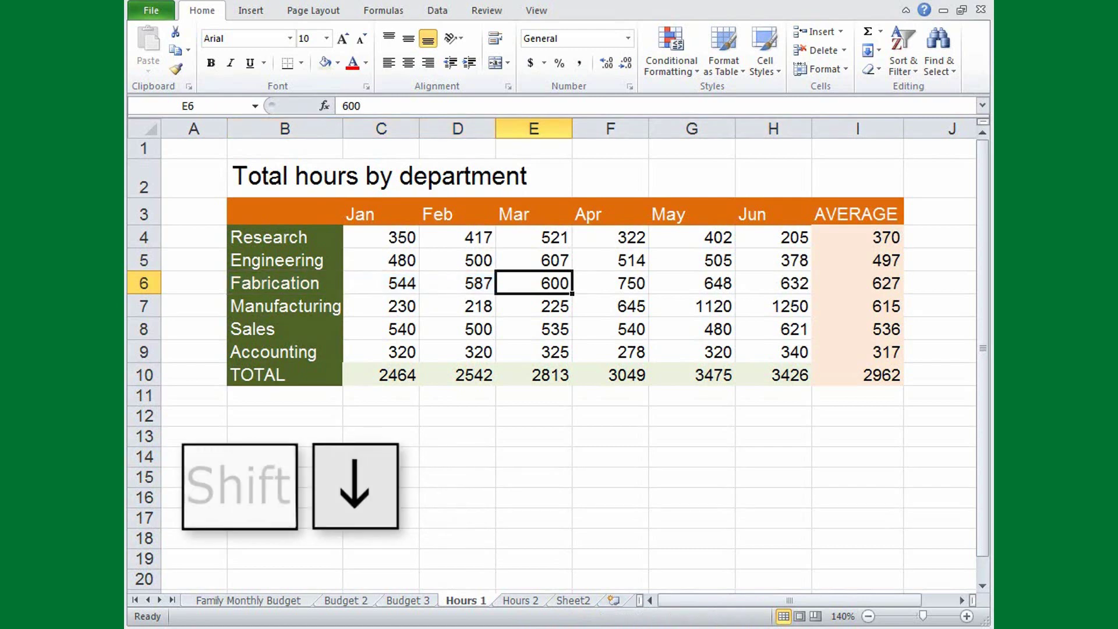
pyautogui.hotkey('shift', 'Down')
pyautogui.hotkey('shift', 'Down')
pyautogui.hotkey('shift', 'Down')
pyautogui.hotkey('shift', 'Down')
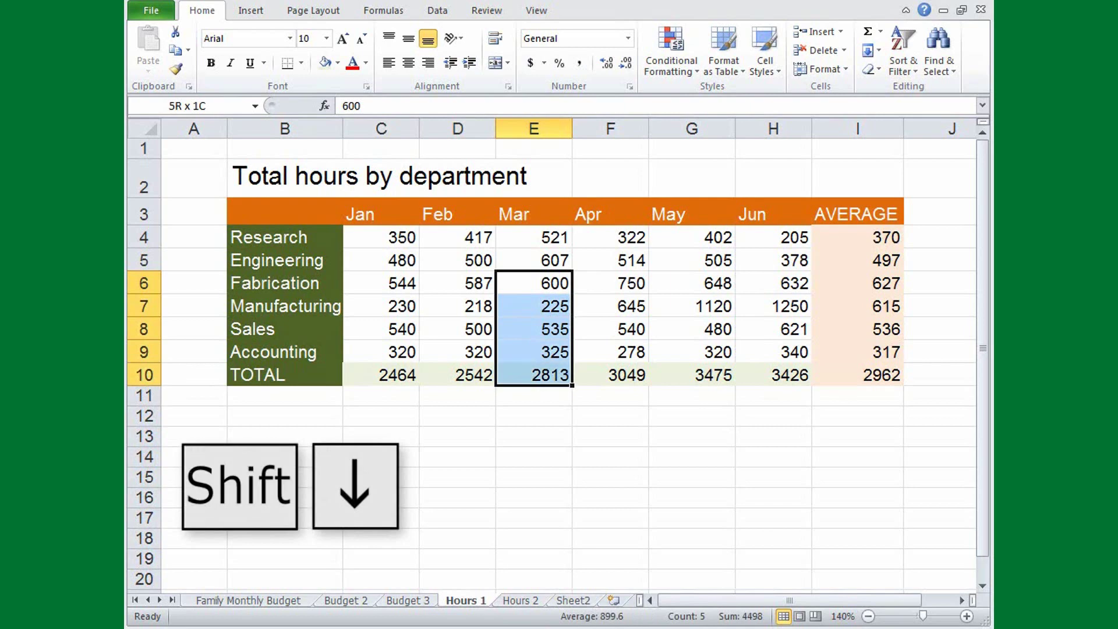
pyautogui.hotkey('shift', 'Up')
pyautogui.hotkey('shift', 'Up')
pyautogui.hotkey('shift', 'Up')
pyautogui.hotkey('shift', 'Up')
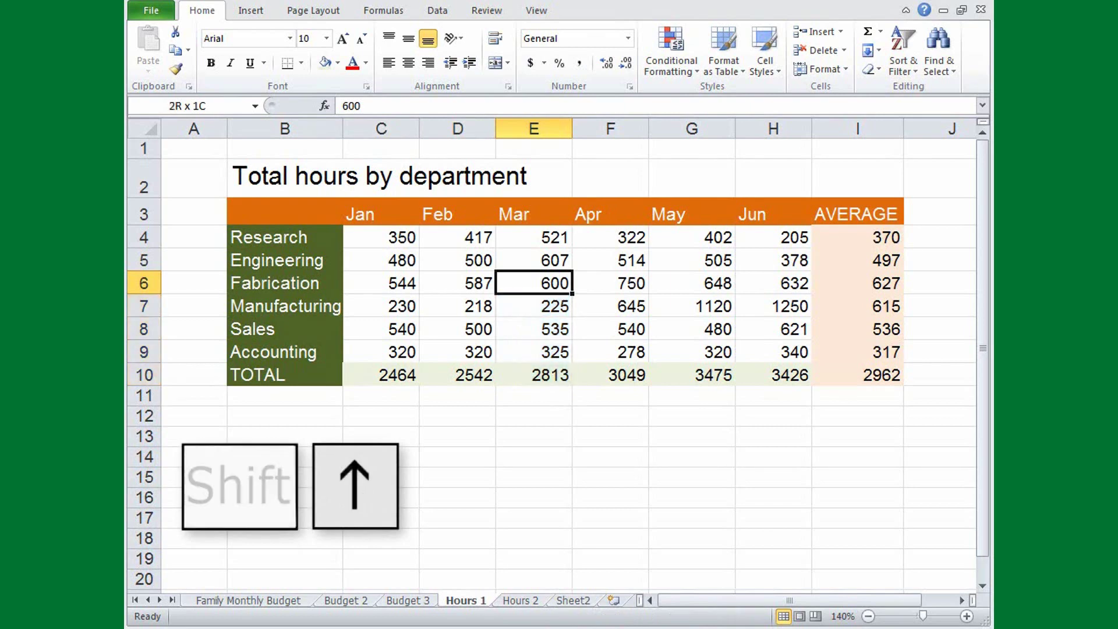
pyautogui.hotkey('shift', 'Up')
pyautogui.hotkey('shift', 'Up')
pyautogui.hotkey('shift', 'Up')
pyautogui.hotkey('shift', 'Down')
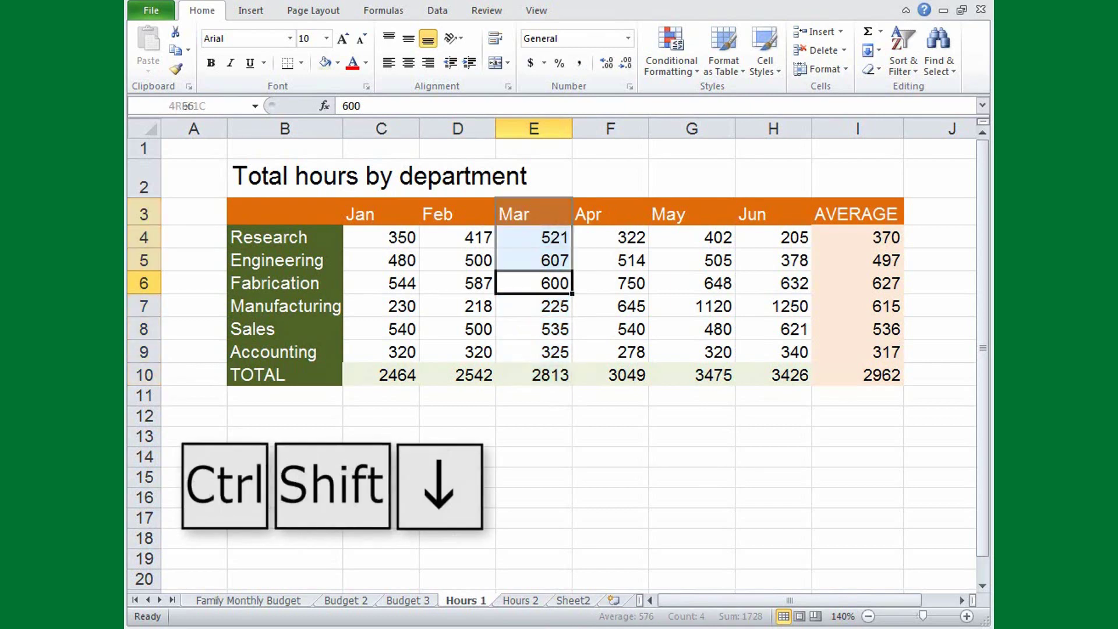
pyautogui.hotkey('shift', 'Down')
pyautogui.hotkey('shift', 'Down')
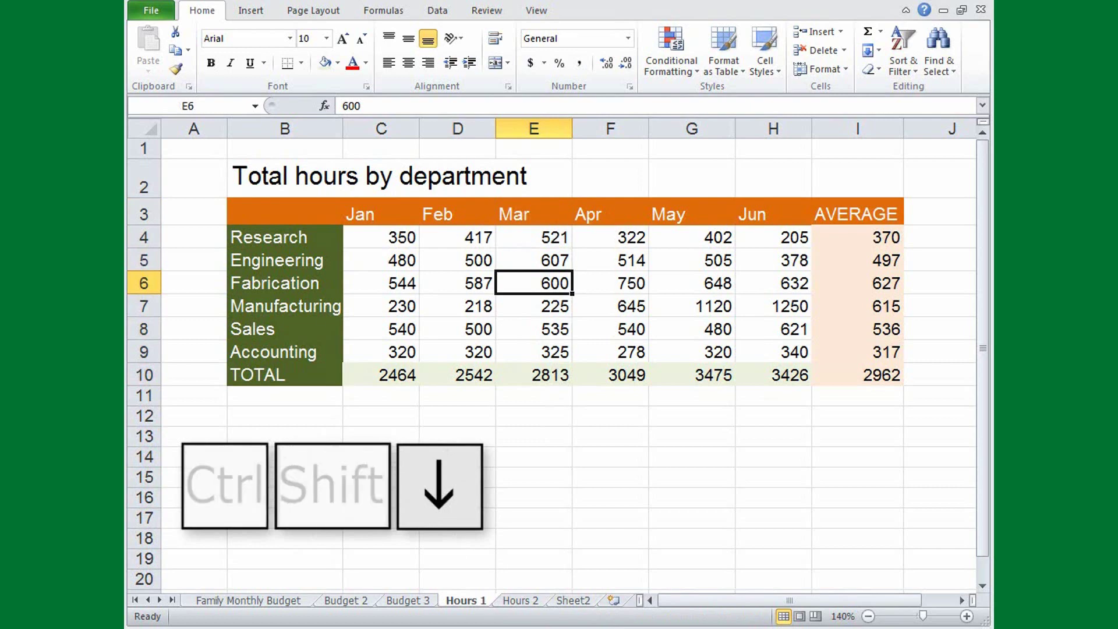
pyautogui.hotkey('ctrl', 'shift', 'Down')
pyautogui.hotkey('ctrl', 'shift', 'Up')
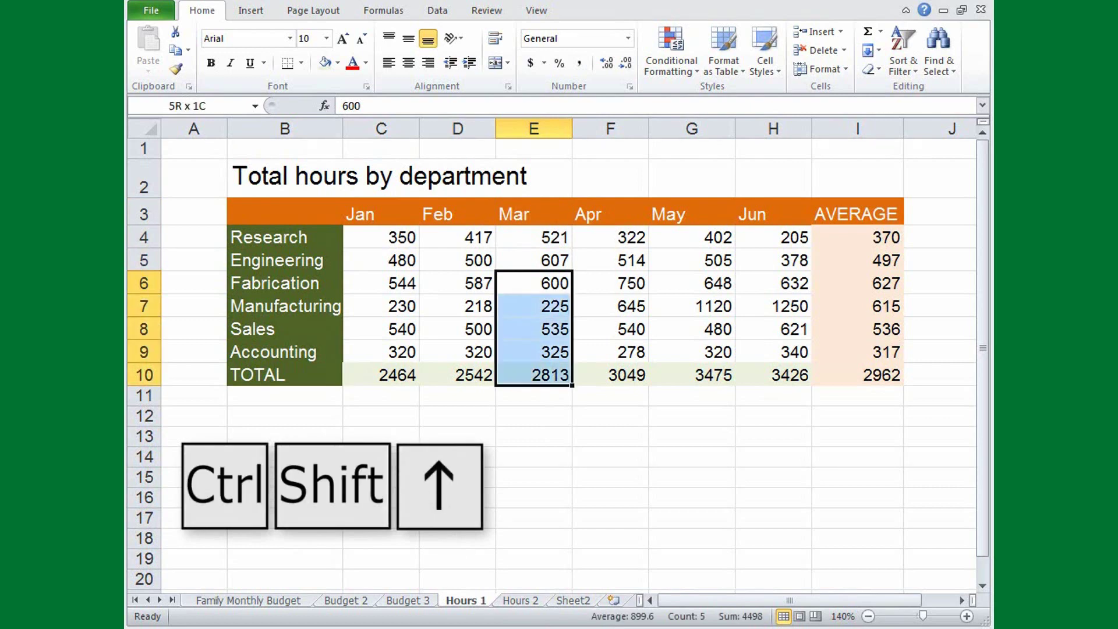
pyautogui.hotkey('ctrl', 'shift', 'Up')
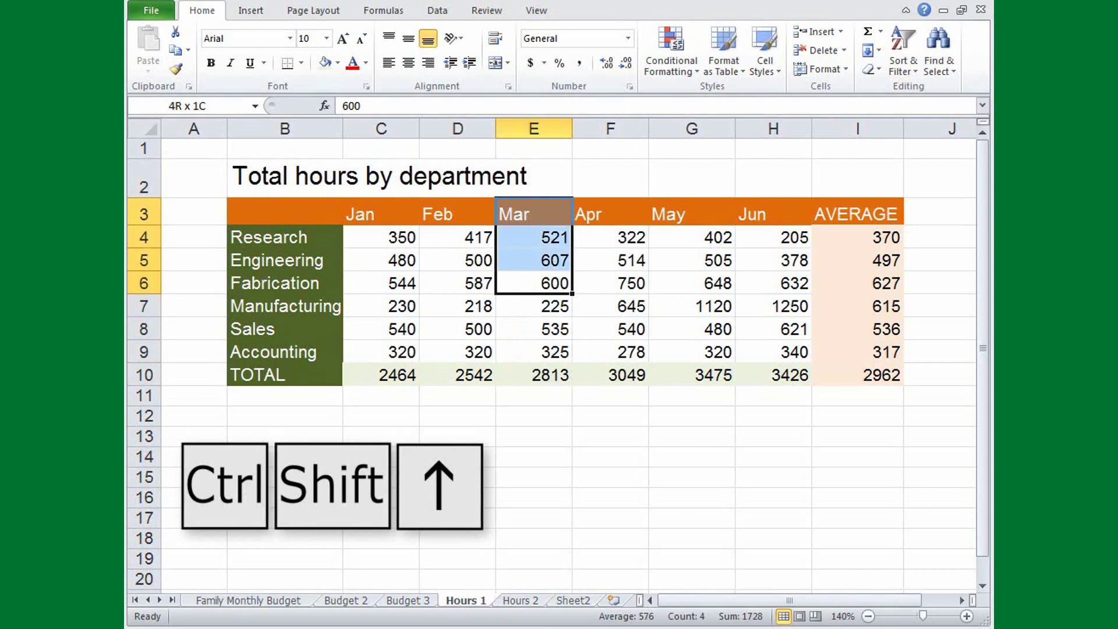
pyautogui.click(533, 283)
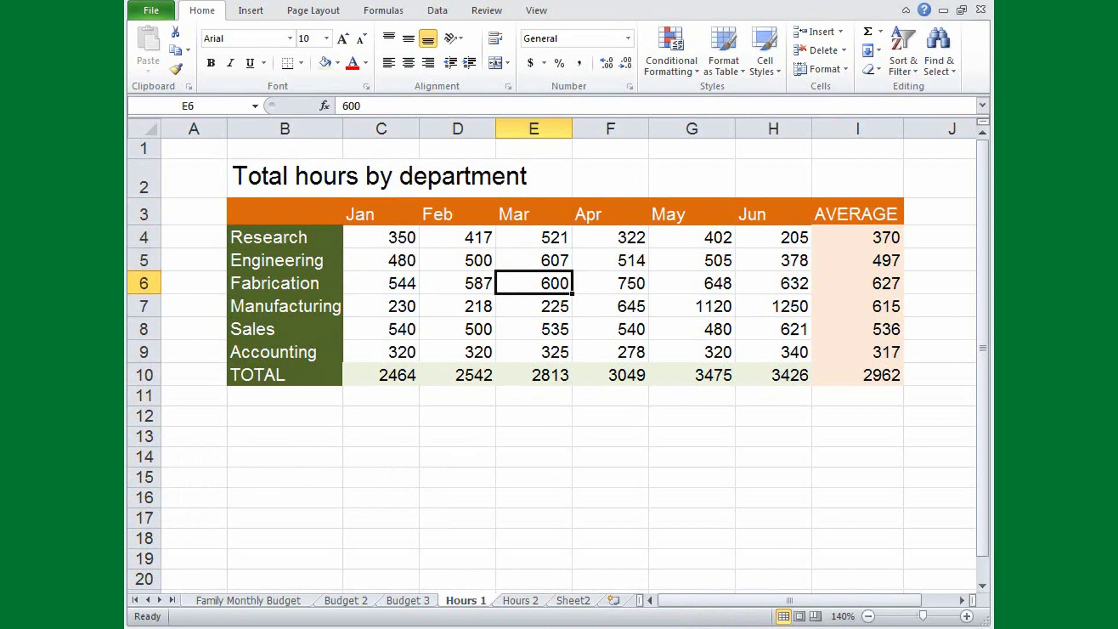
pyautogui.hotkey('shift', 'Right')
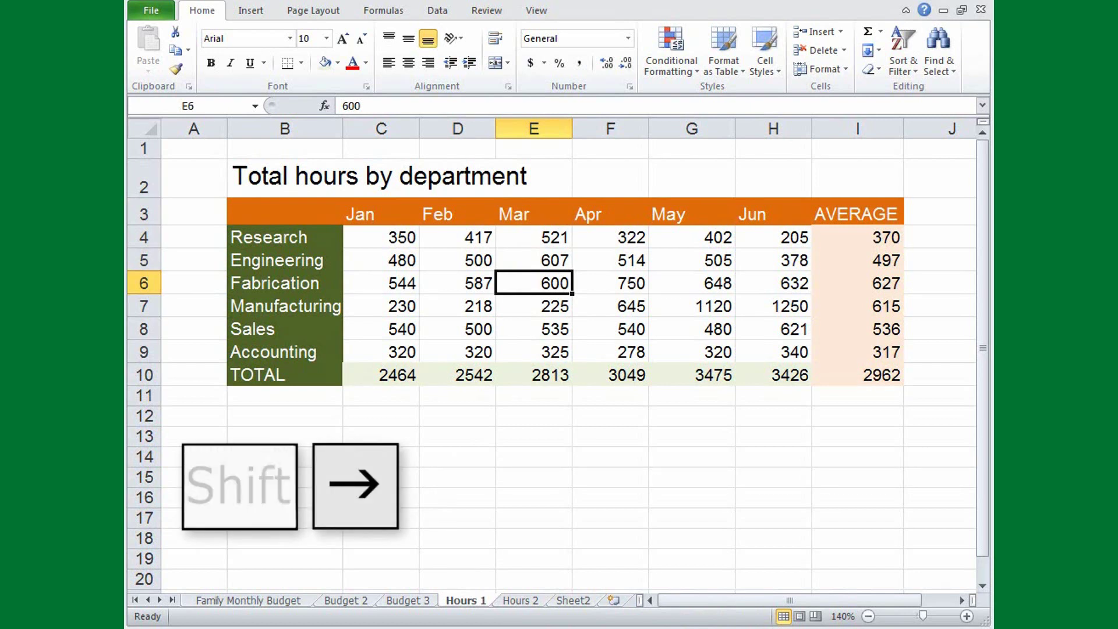
pyautogui.hotkey('shift', 'Right')
pyautogui.hotkey('shift', 'Right')
pyautogui.hotkey('shift', 'Right')
pyautogui.hotkey('shift', 'Right')
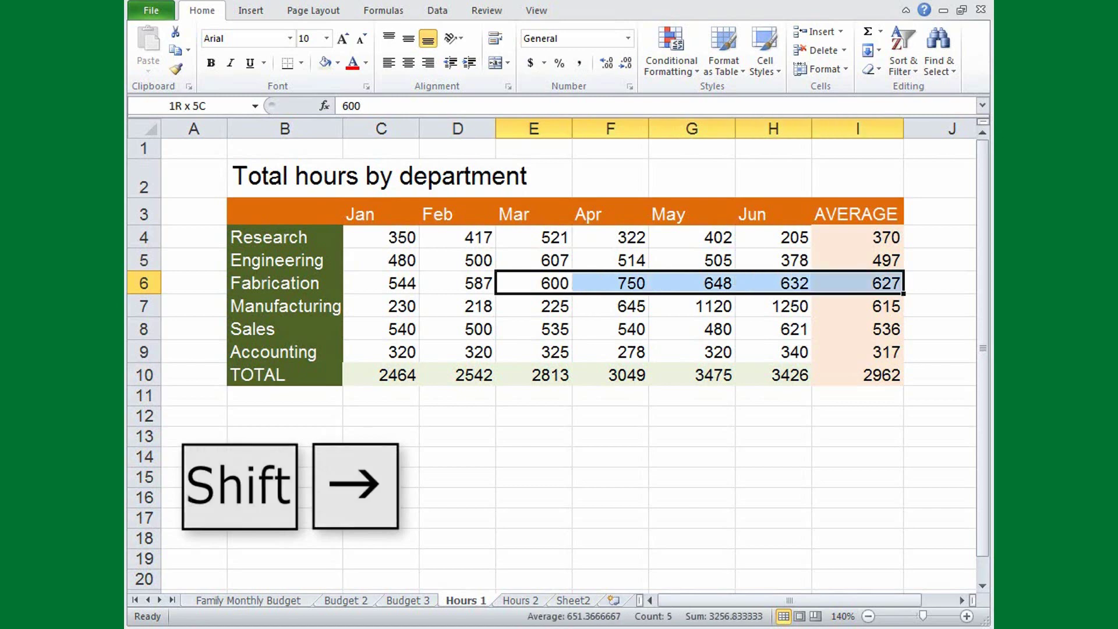
pyautogui.hotkey('shift', 'Down')
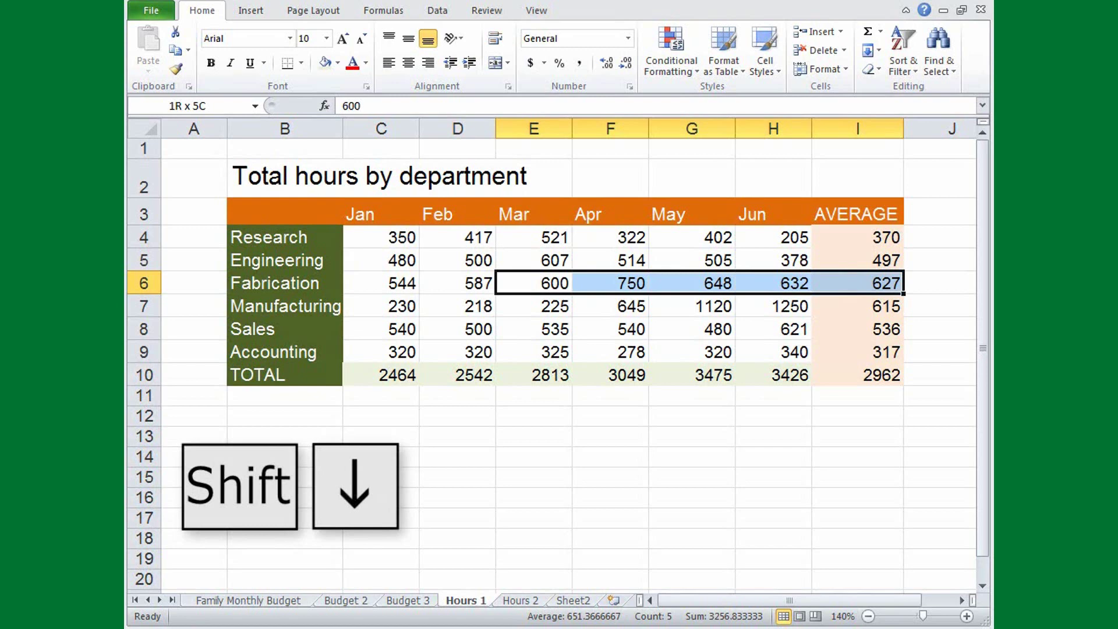
pyautogui.hotkey('shift', 'Down')
pyautogui.hotkey('shift', 'Down')
pyautogui.hotkey('shift', 'Down')
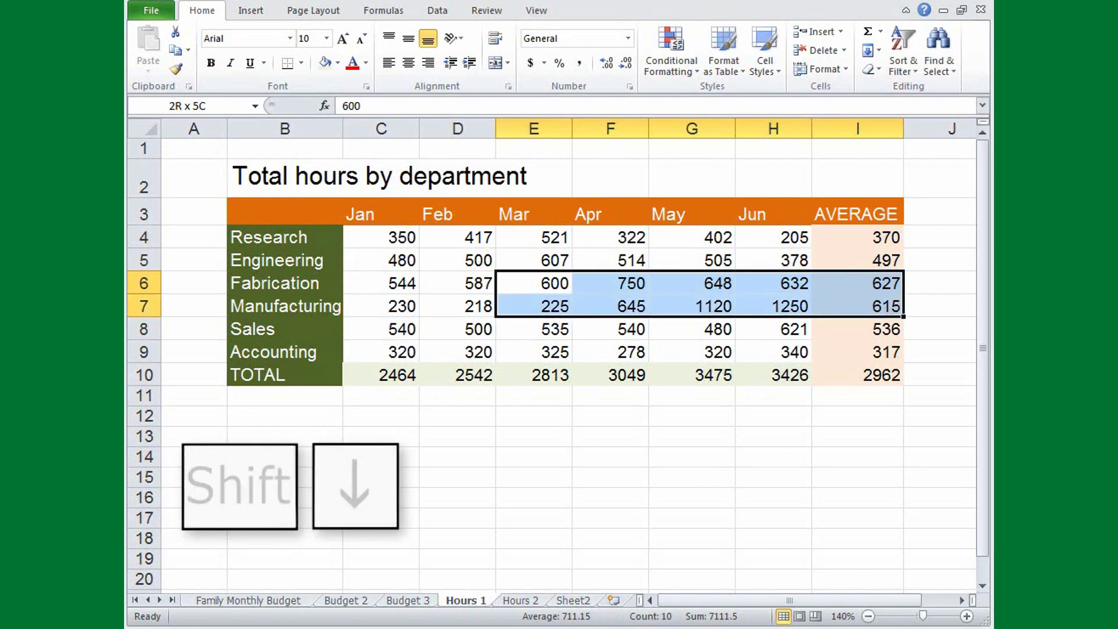
pyautogui.hotkey('shift', 'Down')
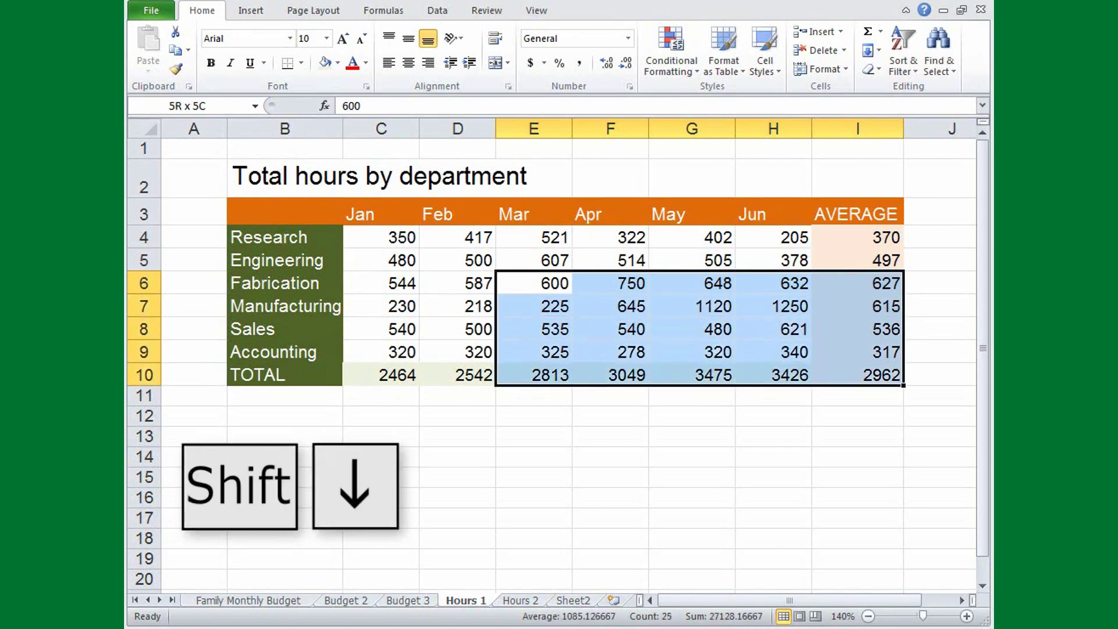
pyautogui.click(533, 283)
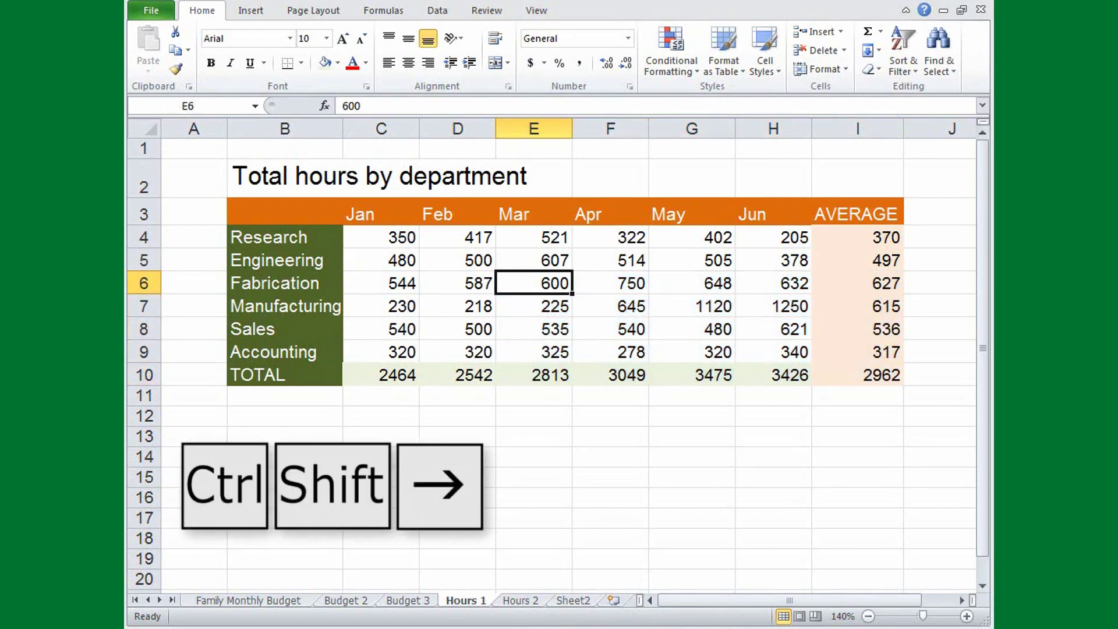
pyautogui.hotkey('ctrl', 'shift', 'Right')
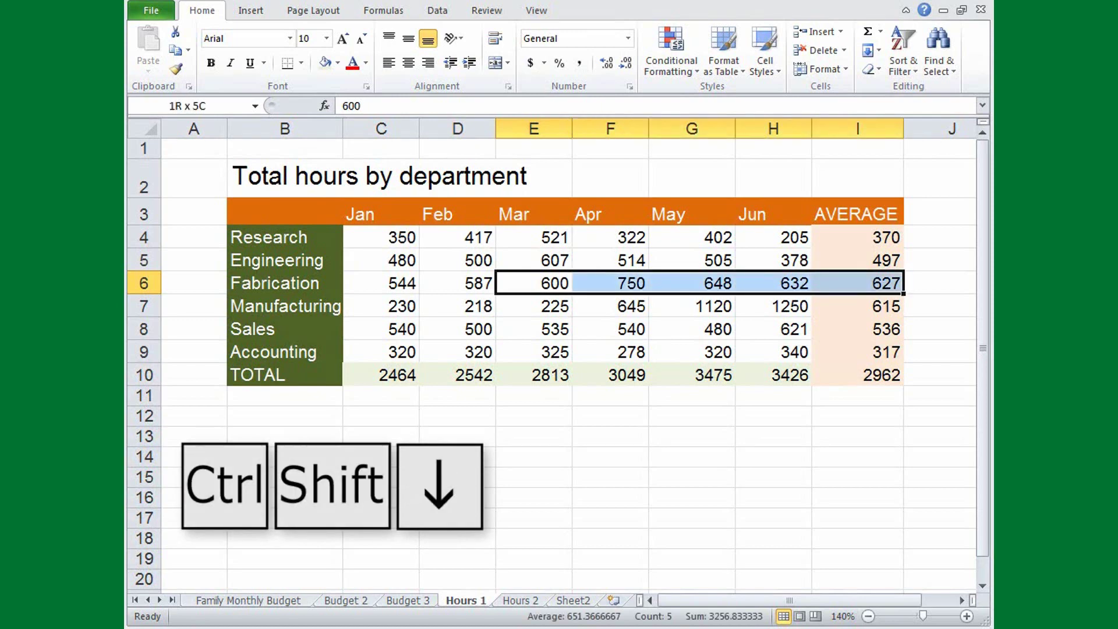
pyautogui.hotkey('ctrl', 'shift', 'Down')
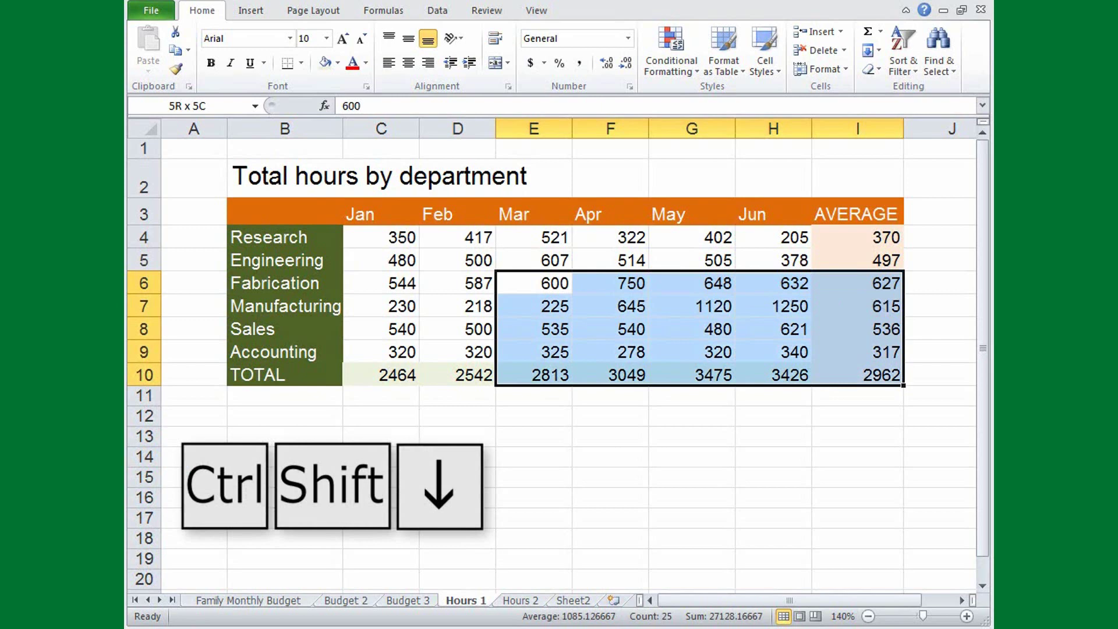
pyautogui.click(533, 283)
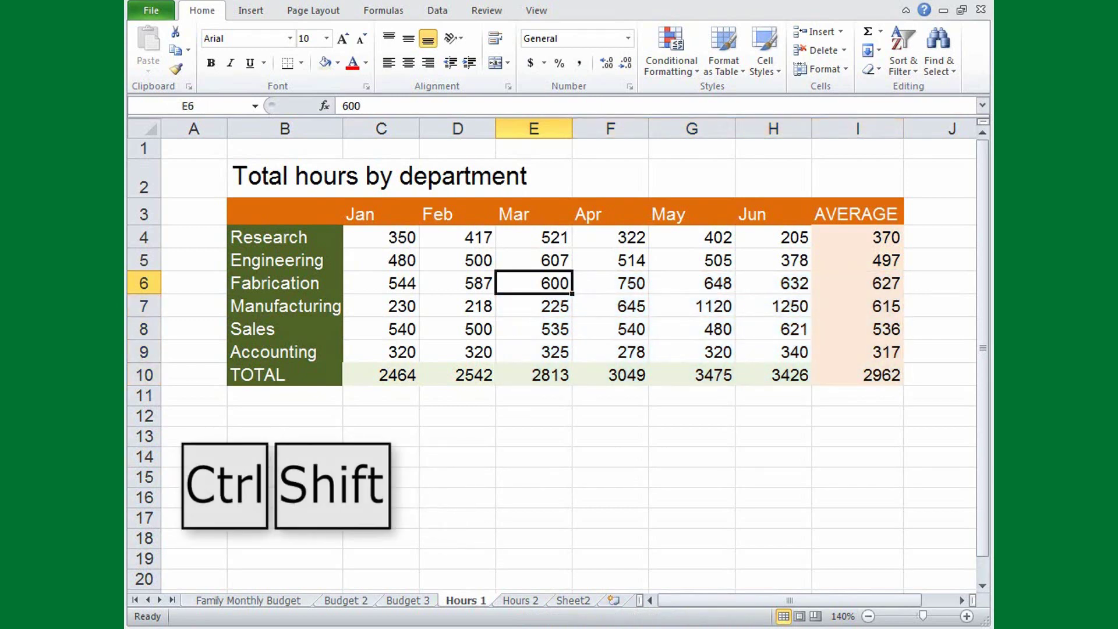
pyautogui.hotkey('ctrl', 'shift', 'End')
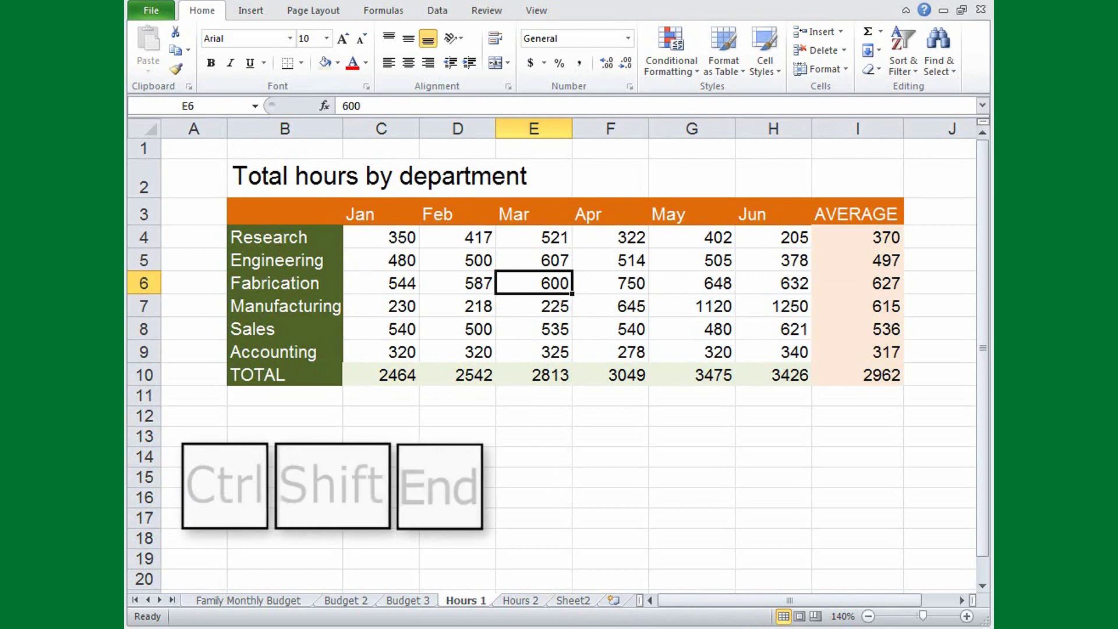
pyautogui.hotkey('ctrl', 'shift', 'End')
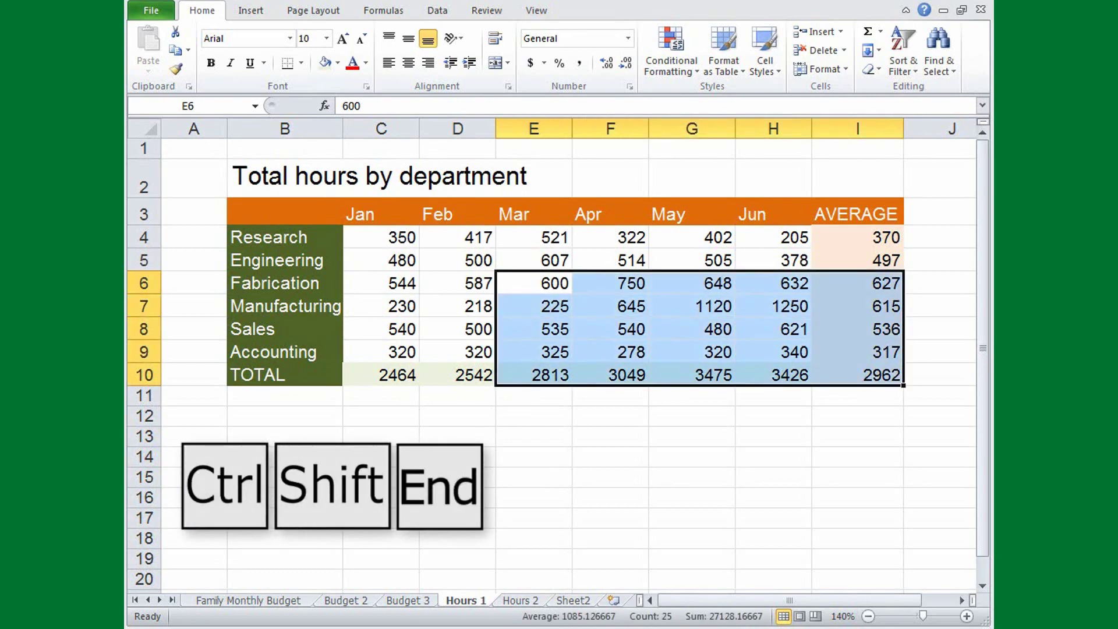
pyautogui.click(533, 283)
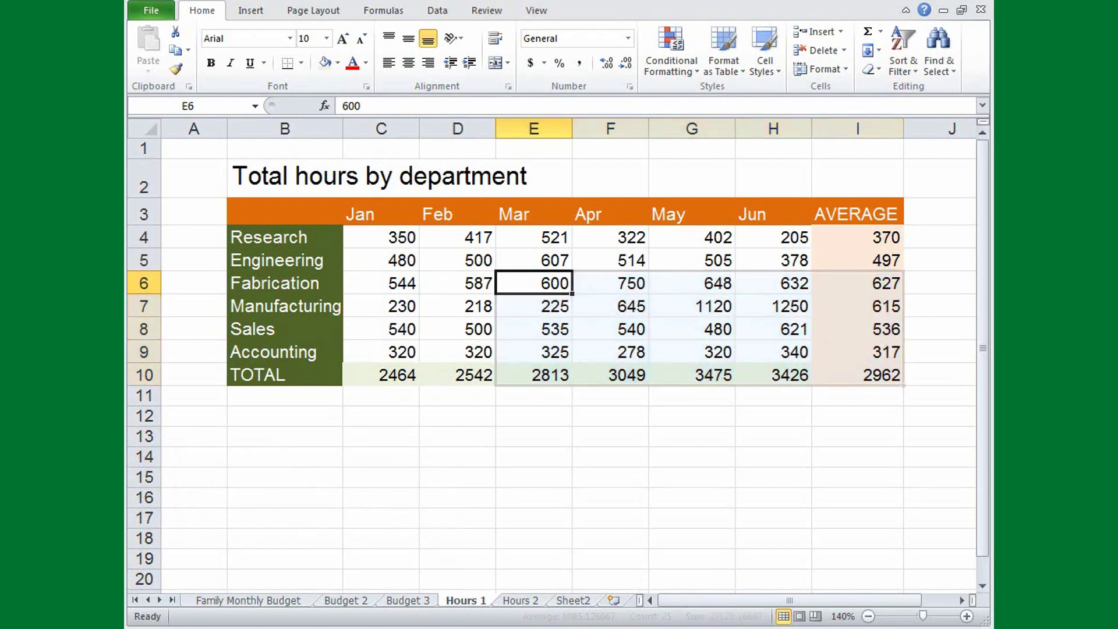
pyautogui.hotkey('ctrl', 'shift', 'Home')
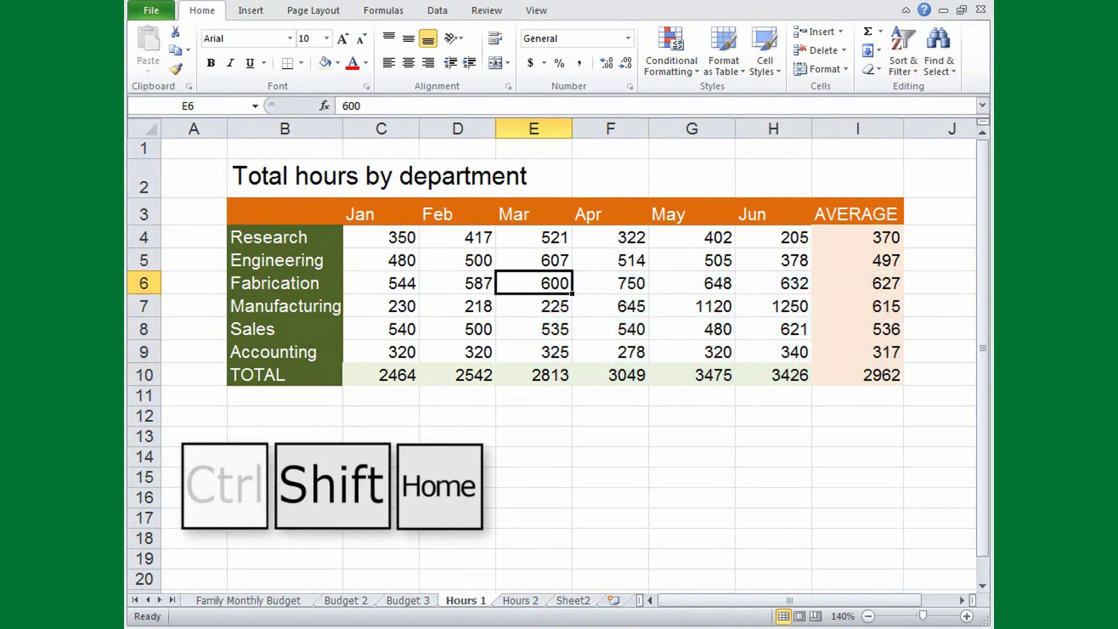
pyautogui.hotkey('ctrl', 'shift', 'Home')
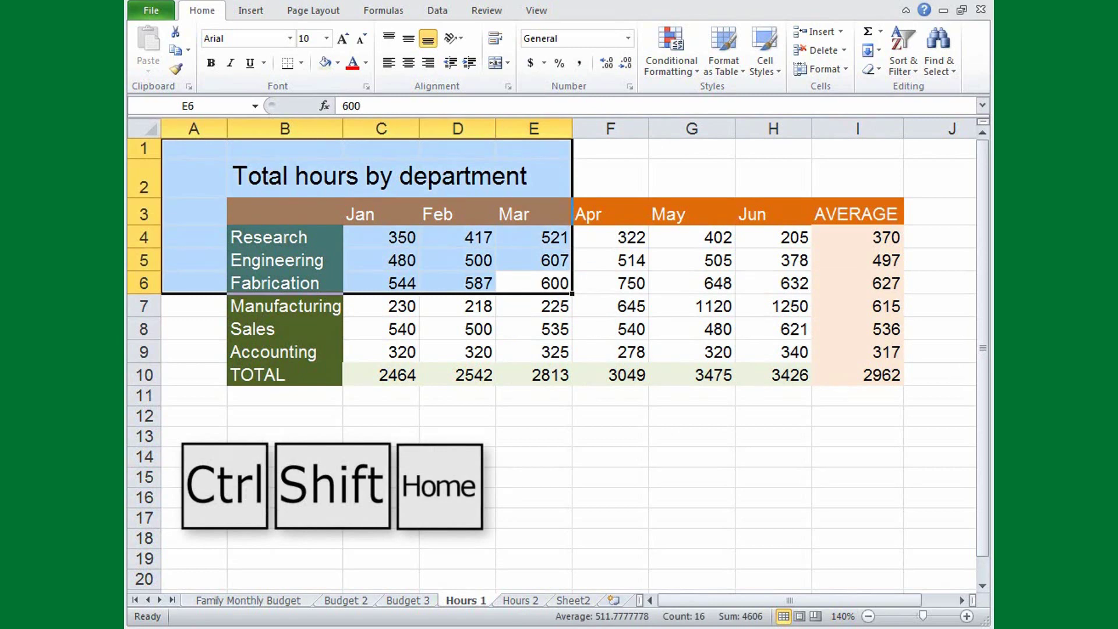
pyautogui.click(533, 283)
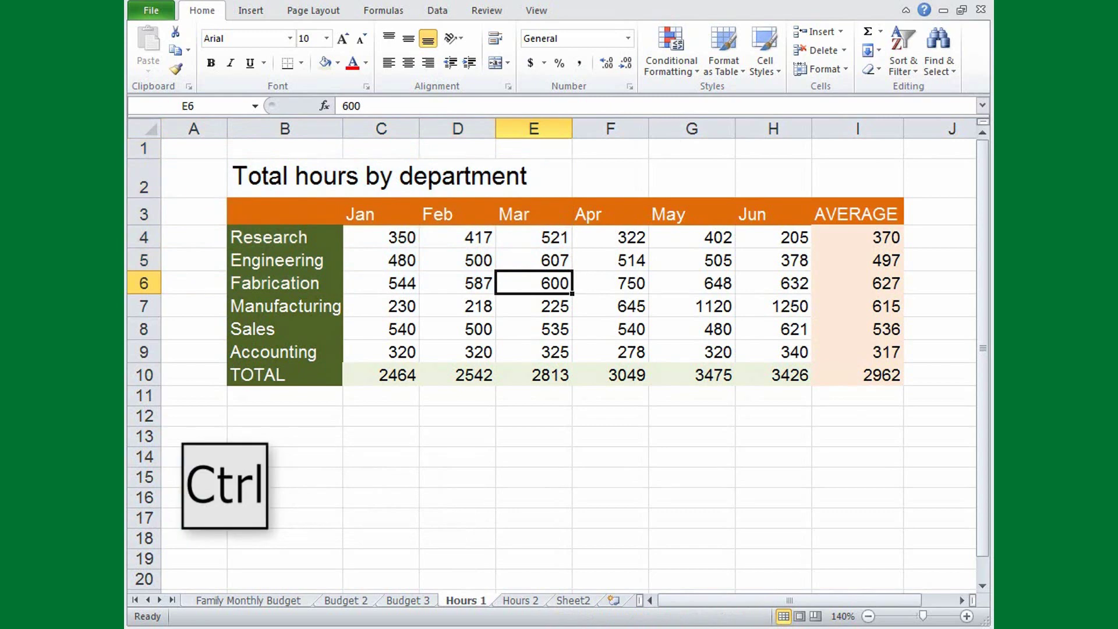
pyautogui.hotkey('ctrl', 'a')
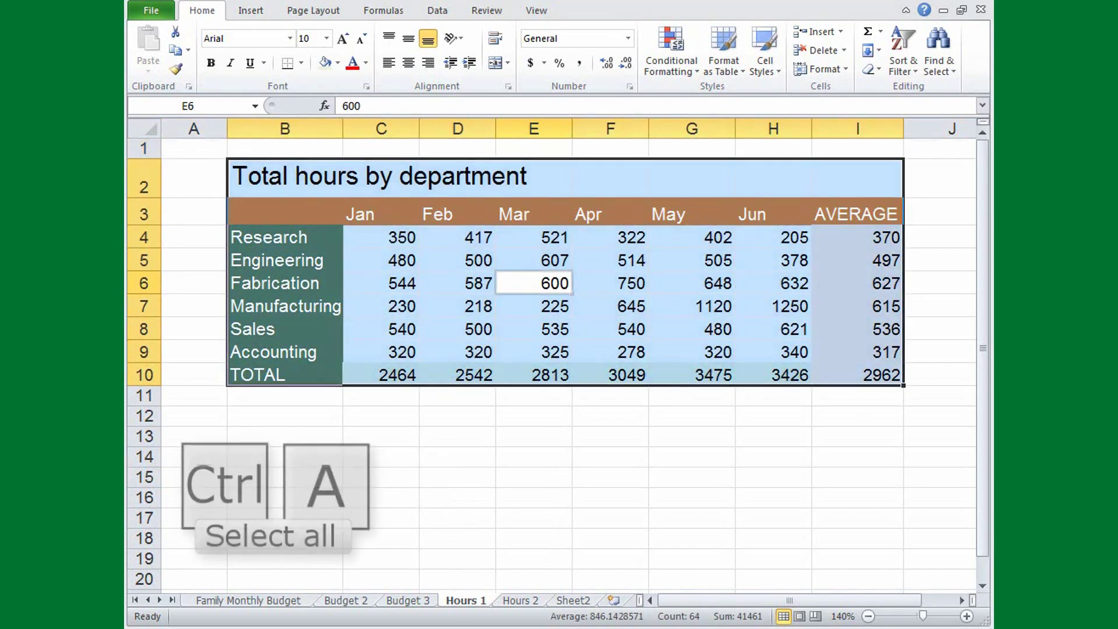
pyautogui.click(534, 283)
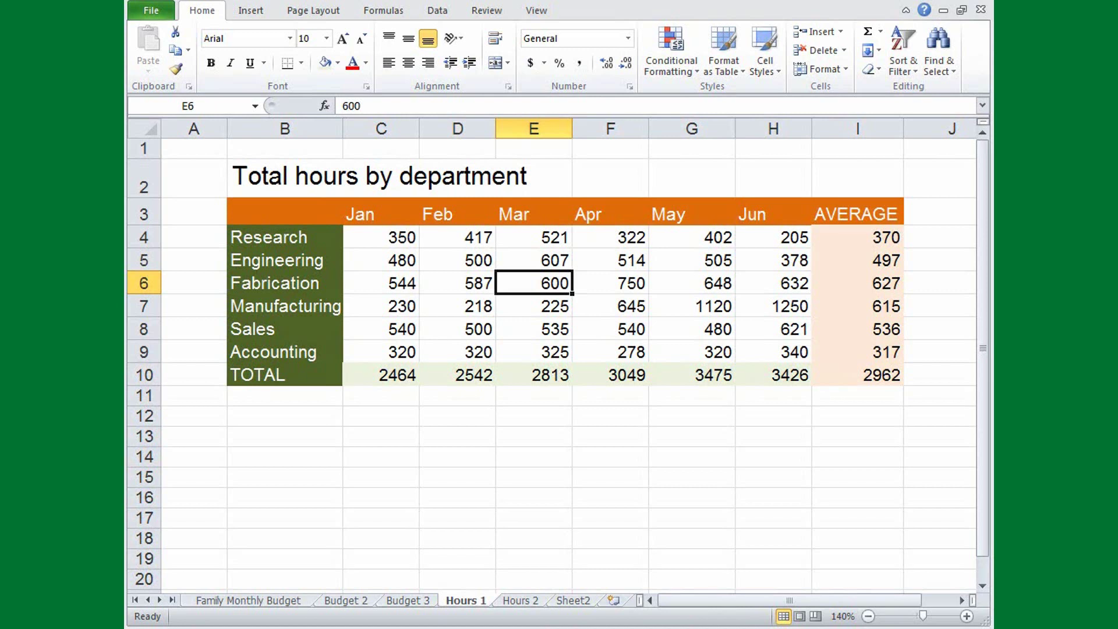
pyautogui.press('shift')
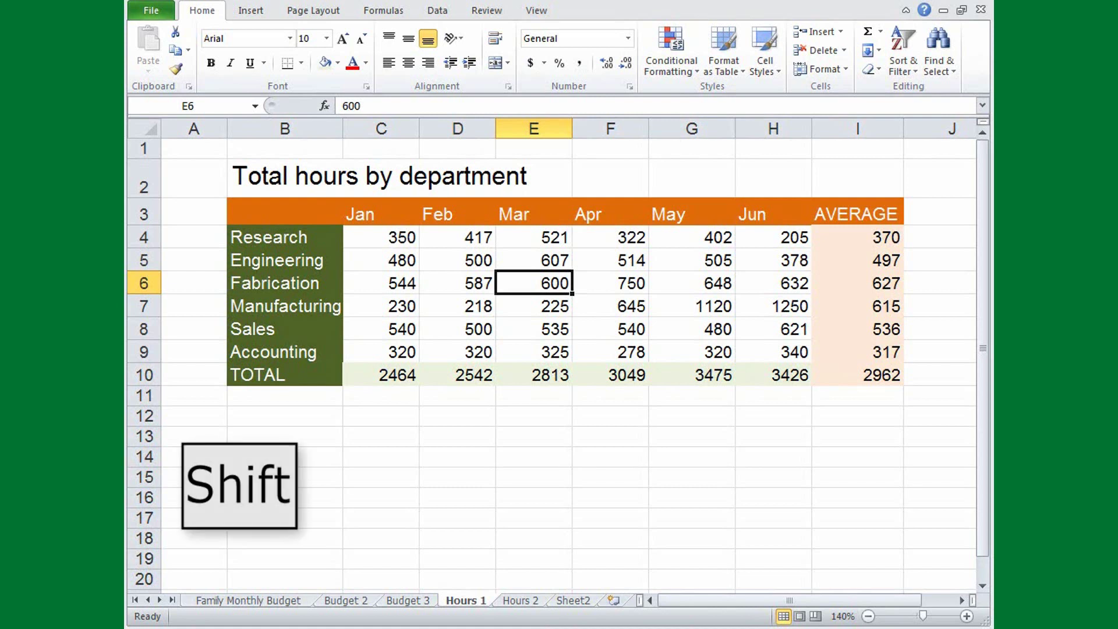
pyautogui.hotkey('shift', 'space')
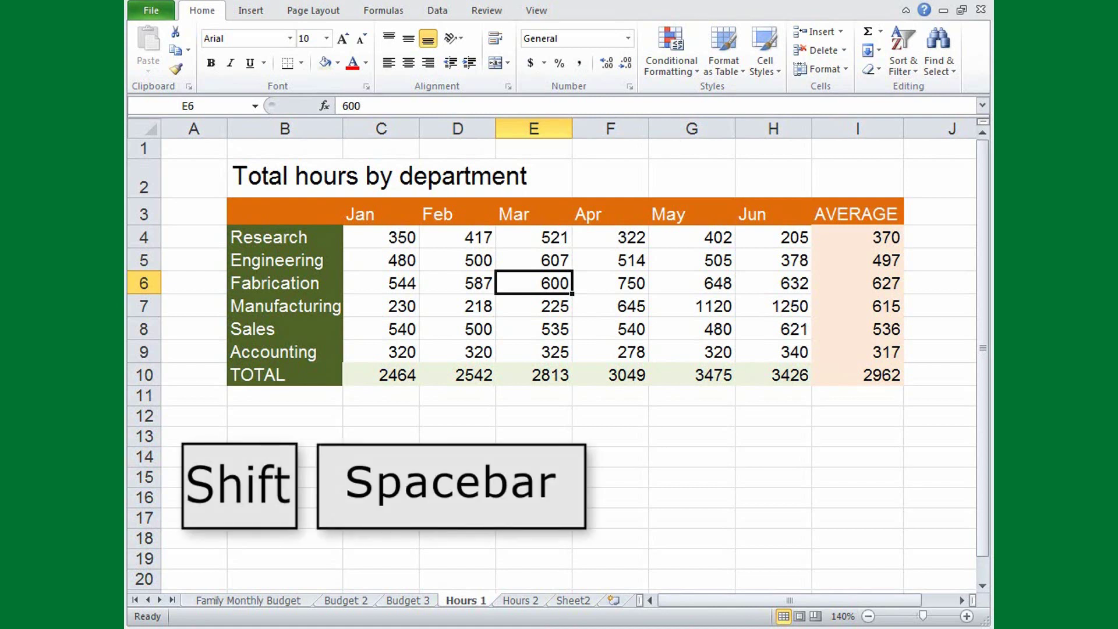
pyautogui.hotkey('shift', 'space')
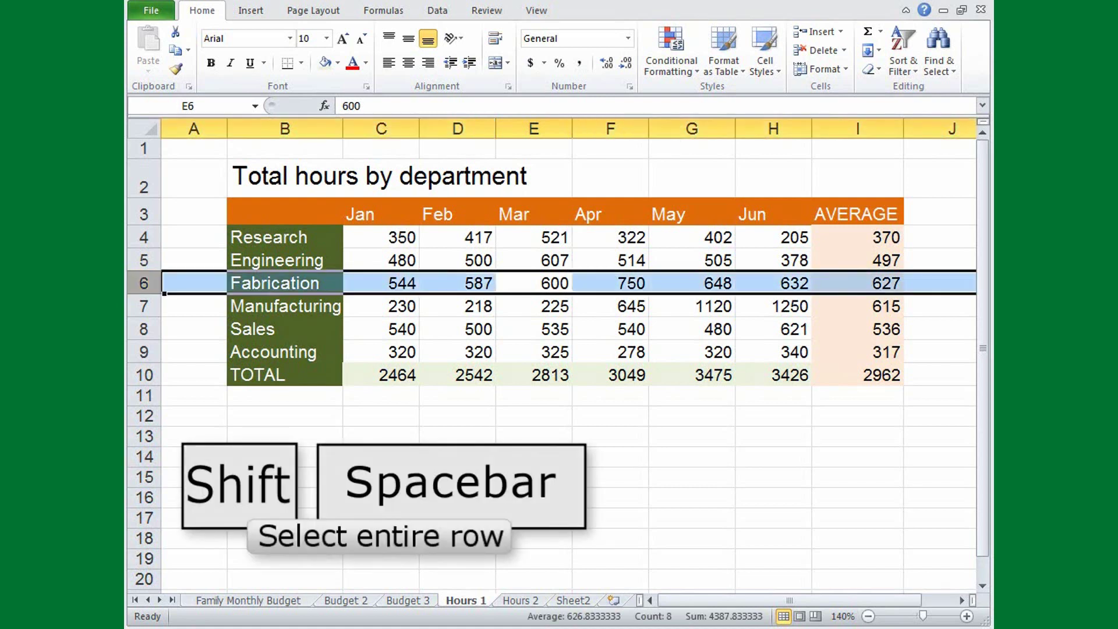
pyautogui.click(533, 283)
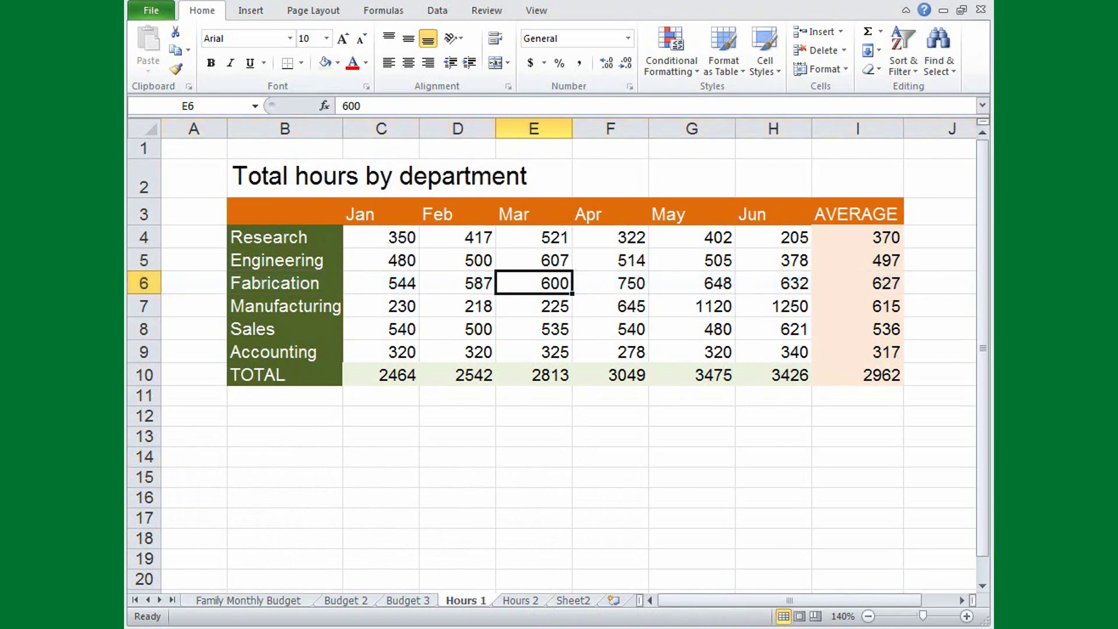
pyautogui.hotkey('ctrl', 'space')
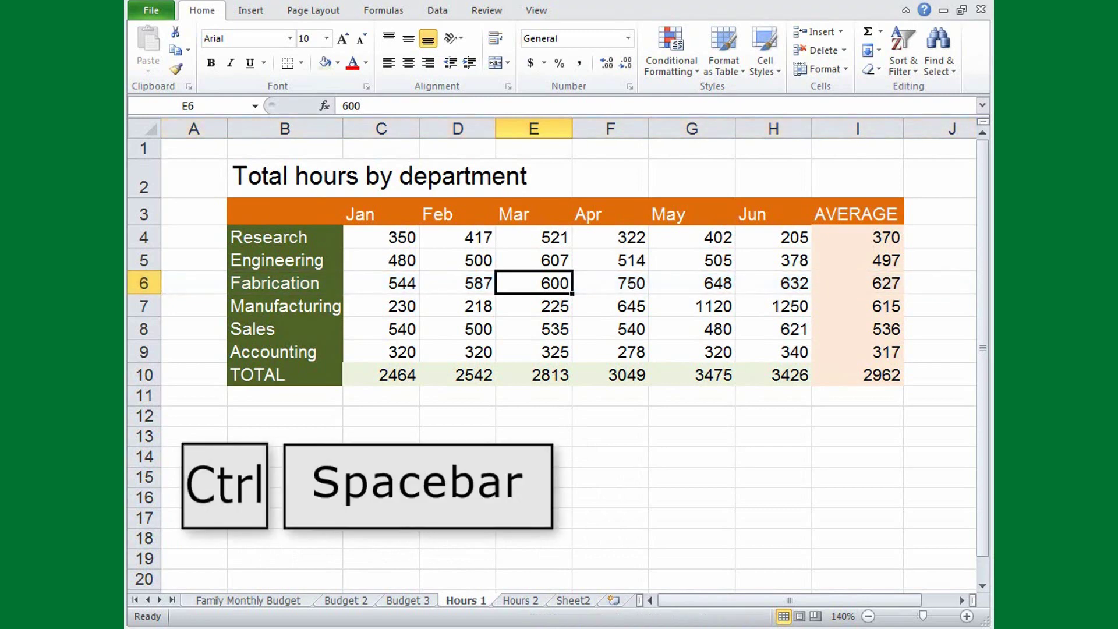
pyautogui.hotkey('ctrl', 'space')
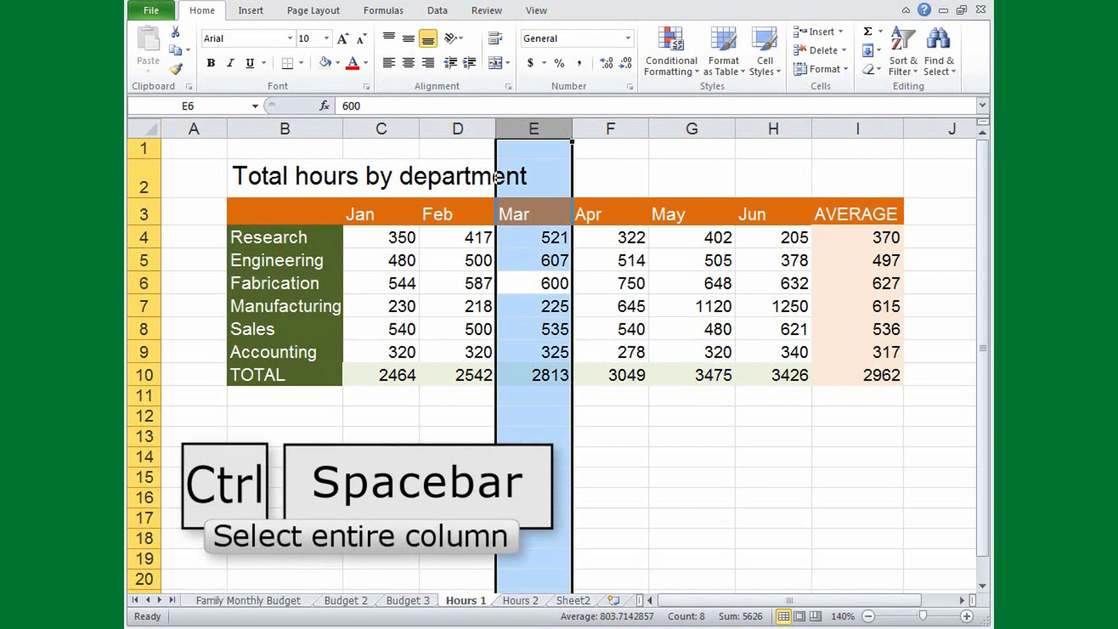
pyautogui.click(533, 283)
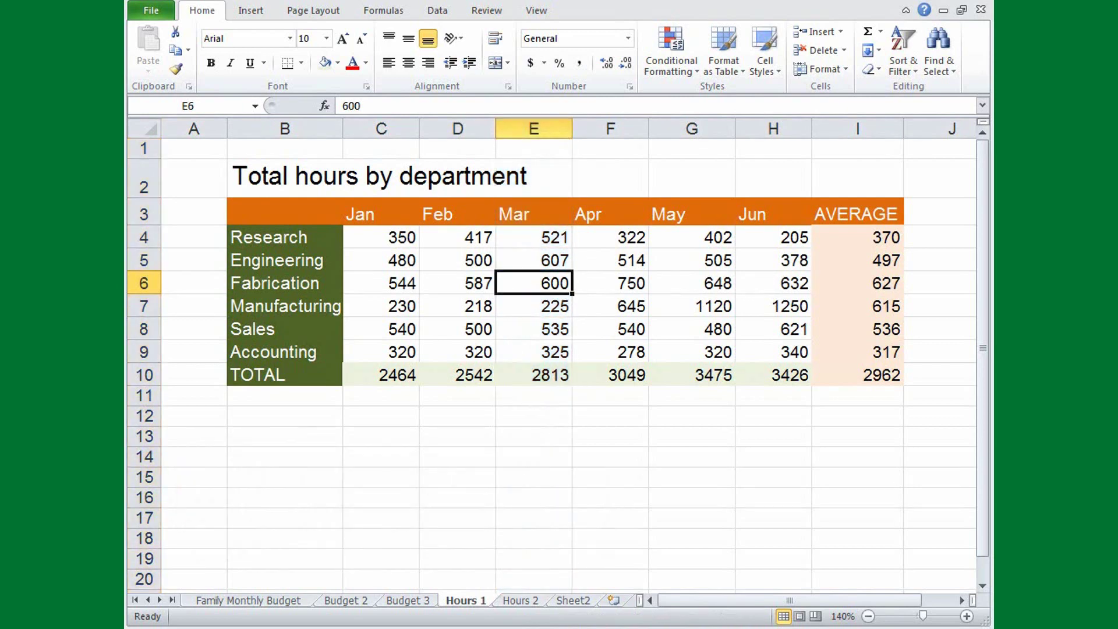
pyautogui.hotkey('shift', 'space')
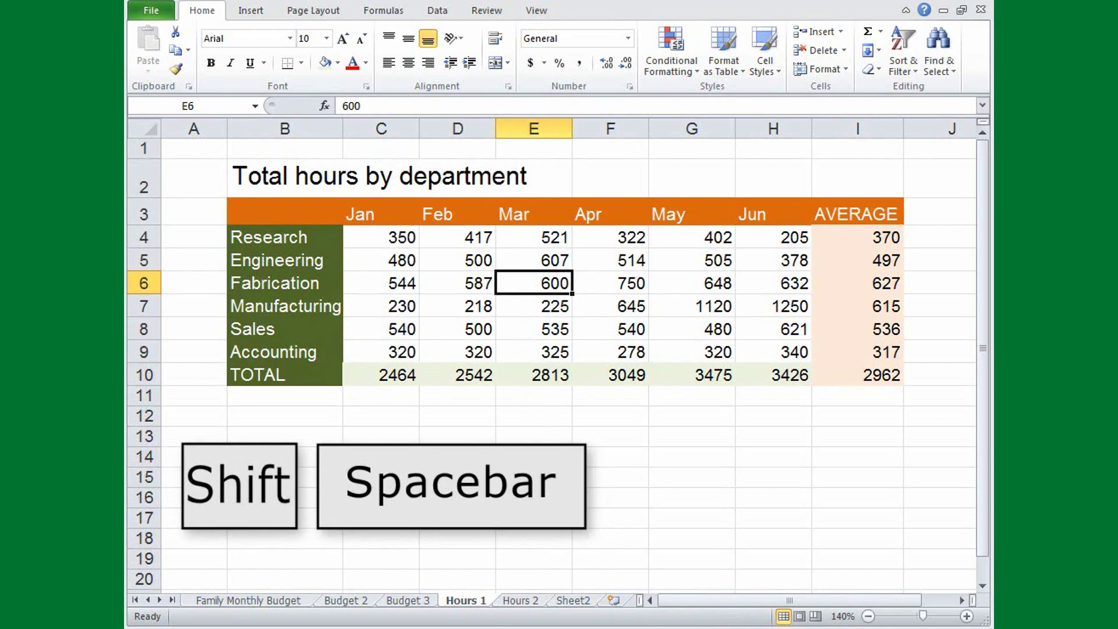
pyautogui.hotkey('shift', 'space')
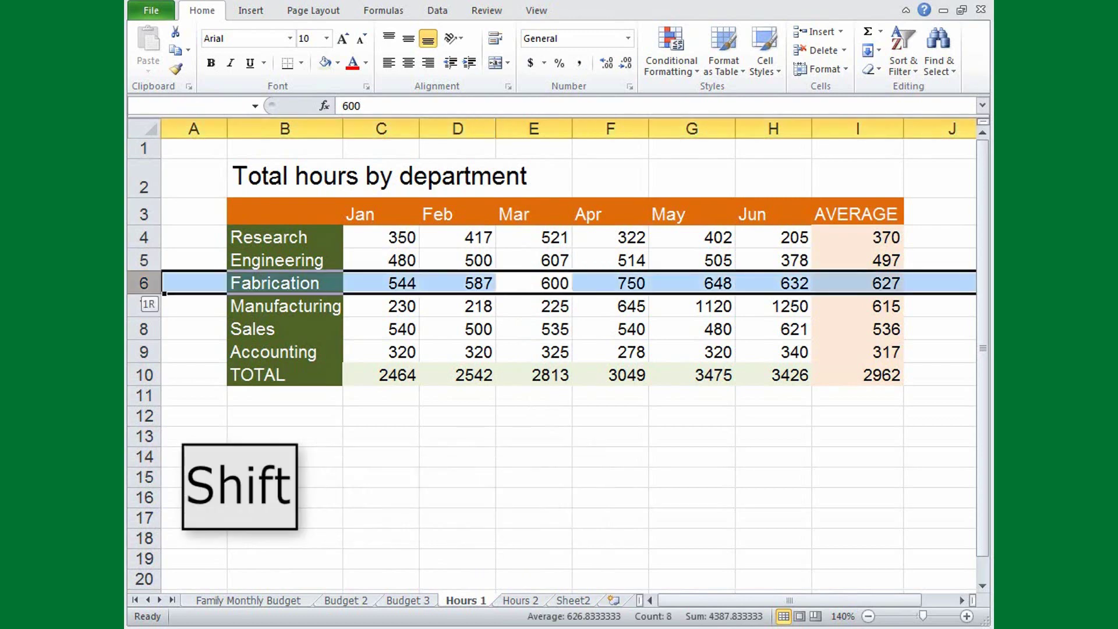
pyautogui.hotkey('shift', 'Down')
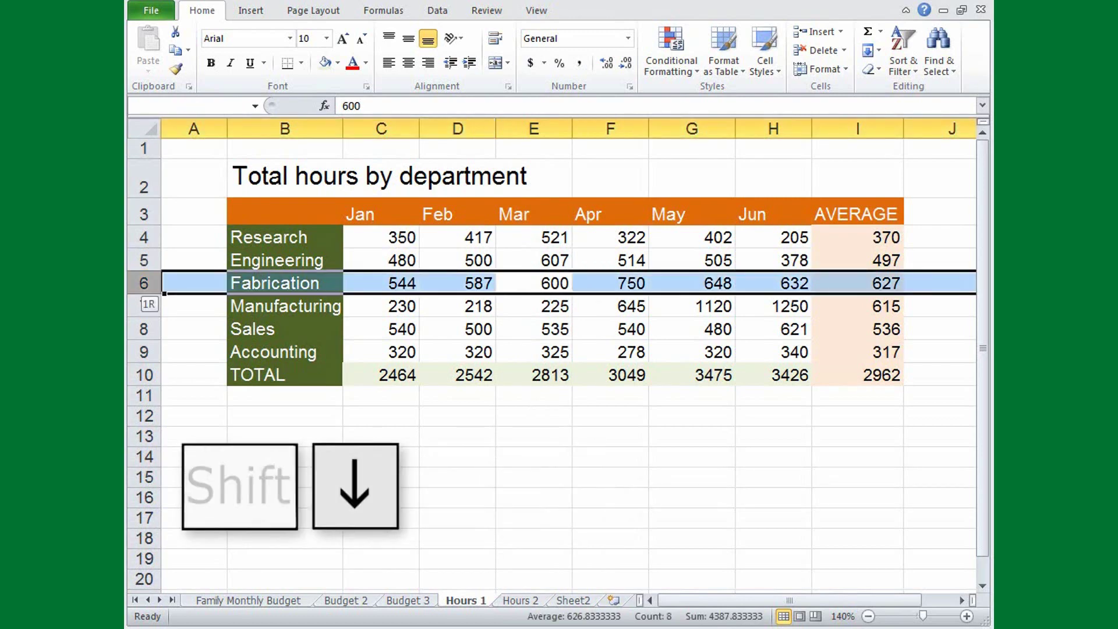
pyautogui.hotkey('shift', 'Down')
pyautogui.hotkey('shift', 'Down')
pyautogui.hotkey('shift', 'Down')
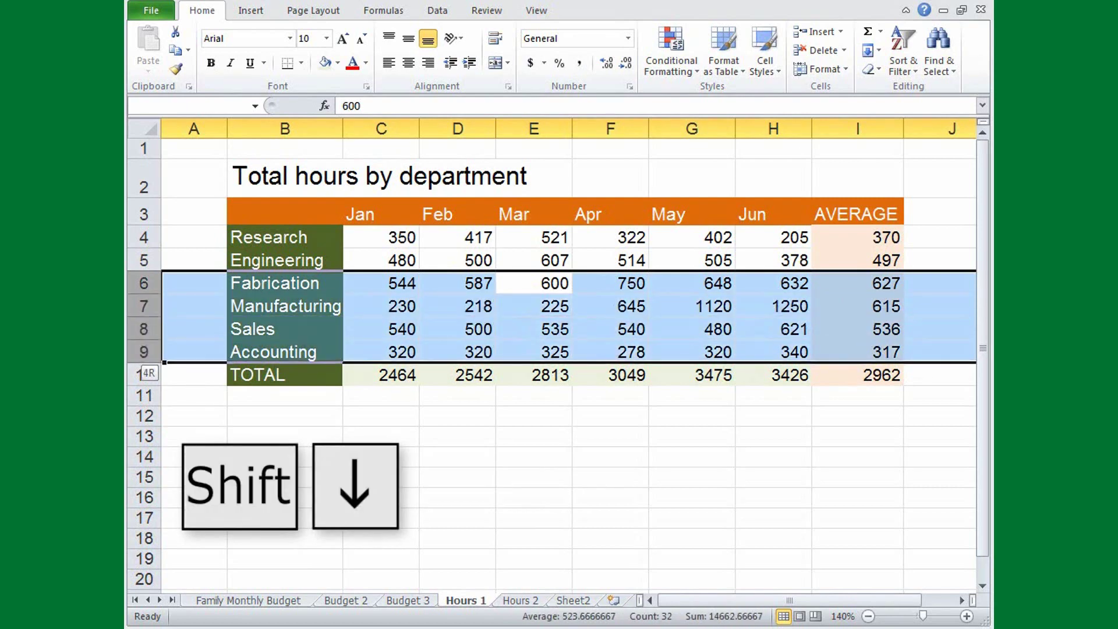
pyautogui.click(533, 283)
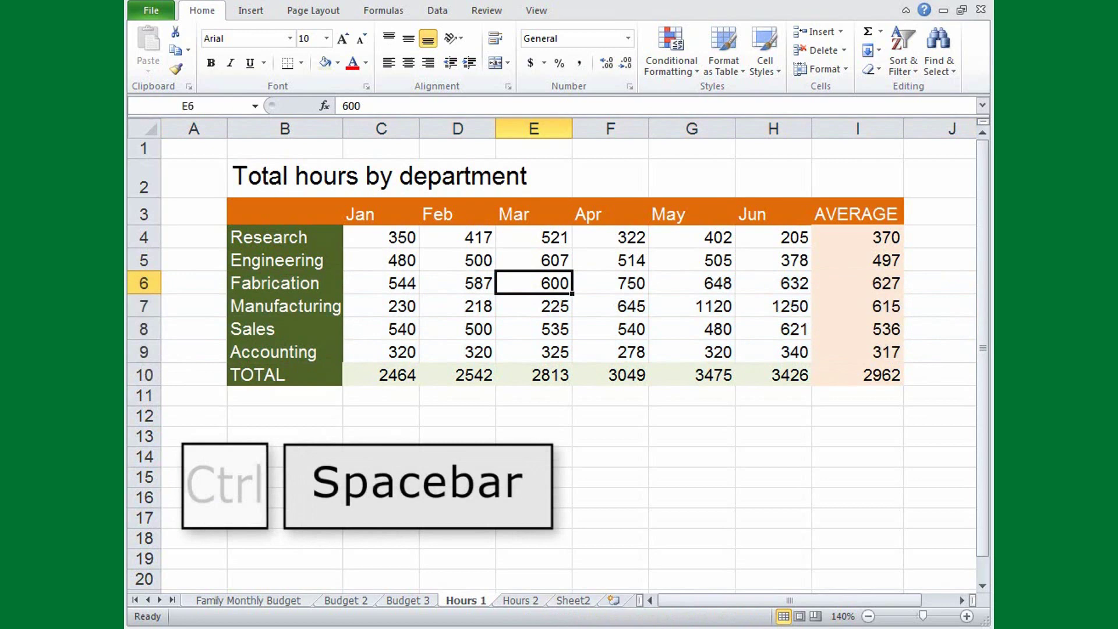
pyautogui.hotkey('ctrl', 'space')
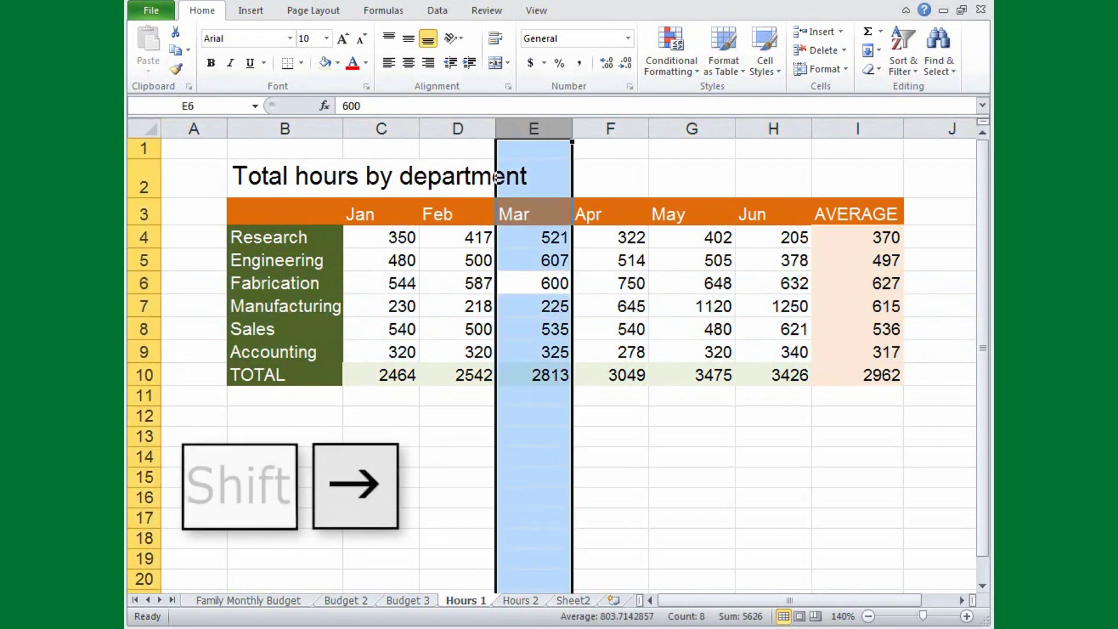
pyautogui.hotkey('shift', 'Right')
pyautogui.hotkey('shift', 'Right')
pyautogui.hotkey('shift', 'Right')
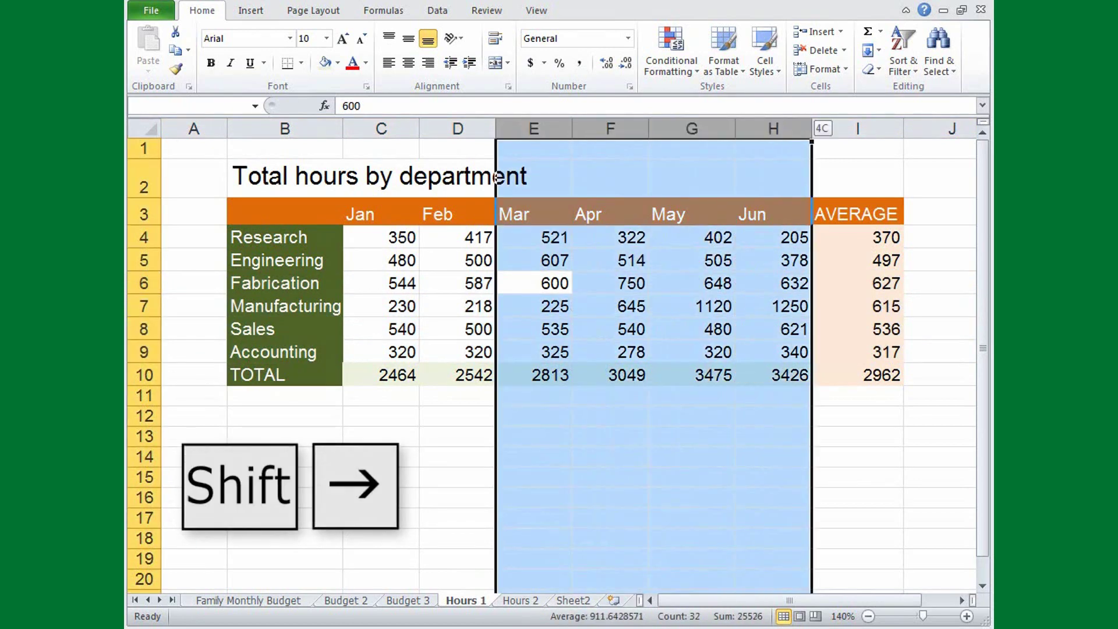
pyautogui.click(533, 283)
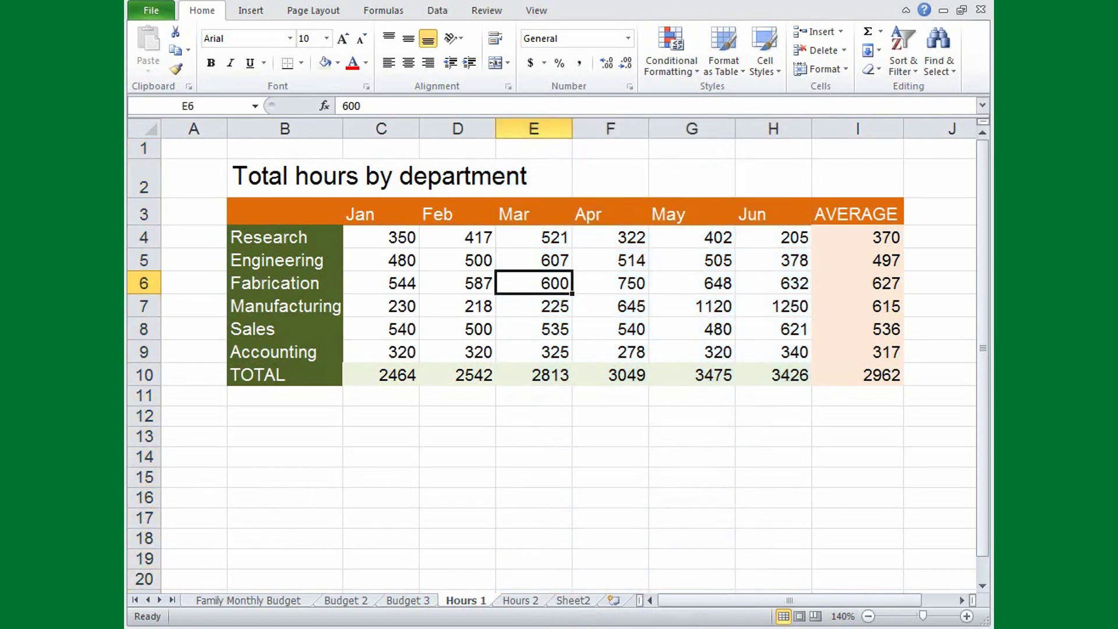
pyautogui.press('Down')
pyautogui.press('Down')
pyautogui.press('Down')
pyautogui.press('Down')
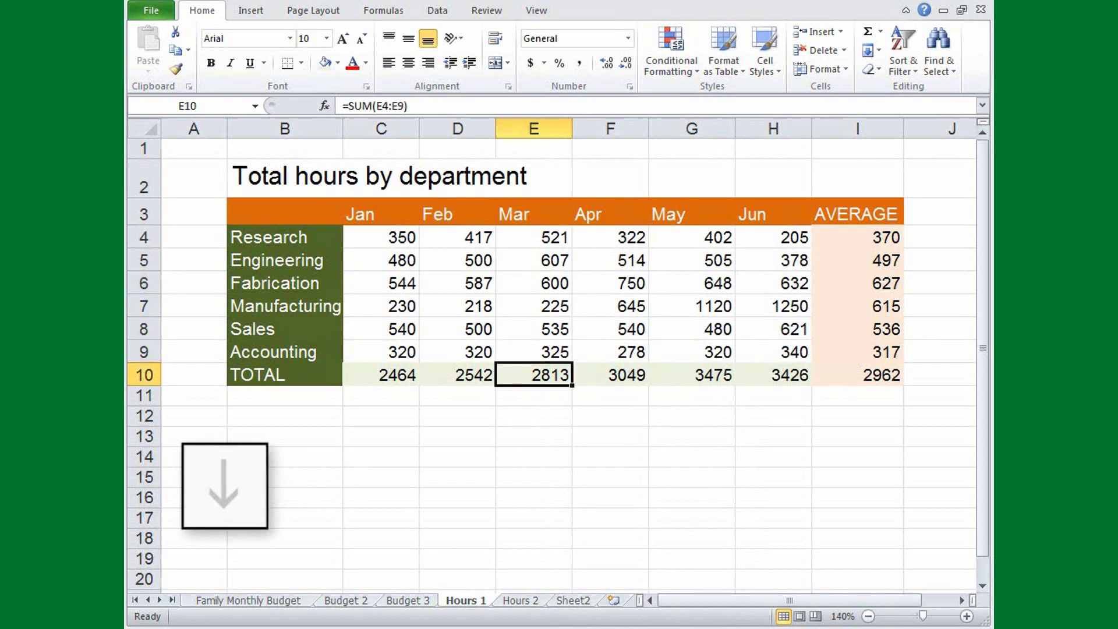
pyautogui.press('Down')
pyautogui.press('Down')
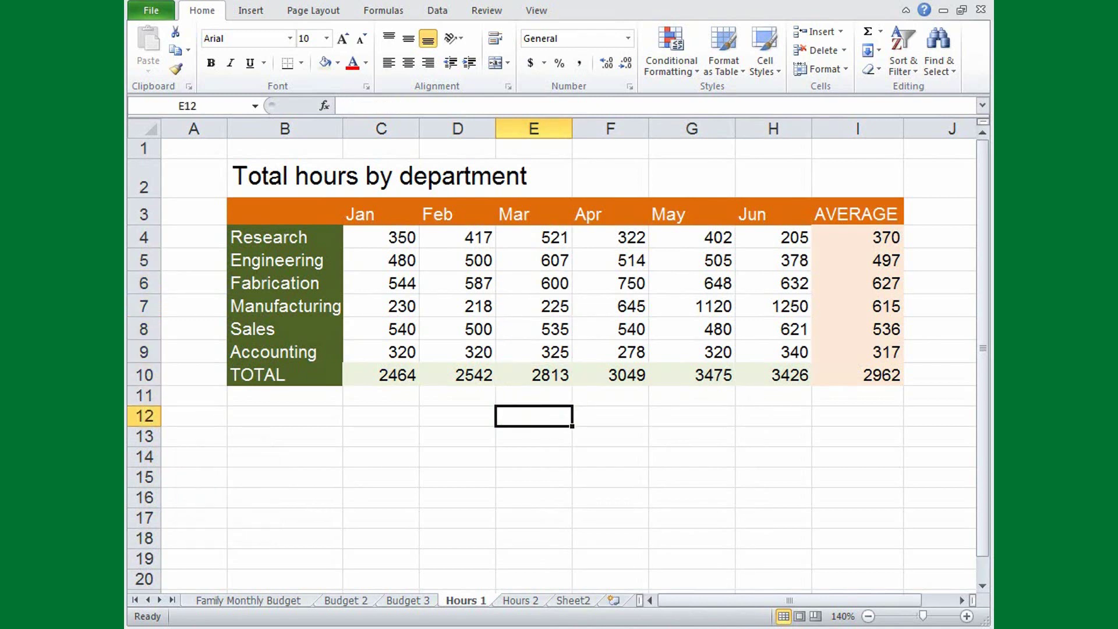
pyautogui.hotkey('ctrl', 'a')
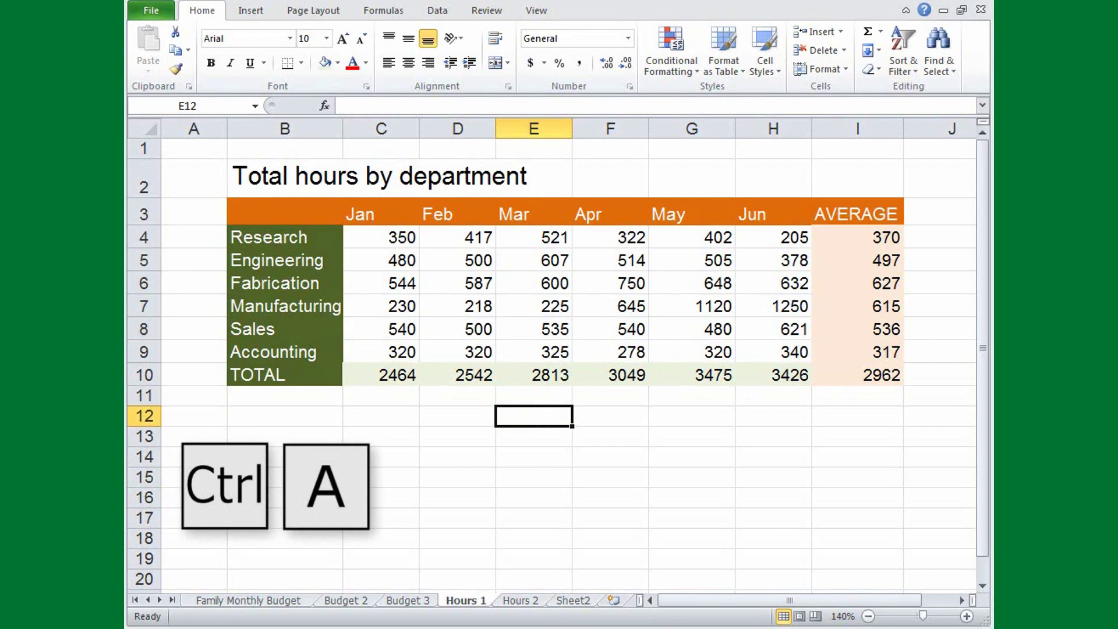
pyautogui.hotkey('ctrl', 'a')
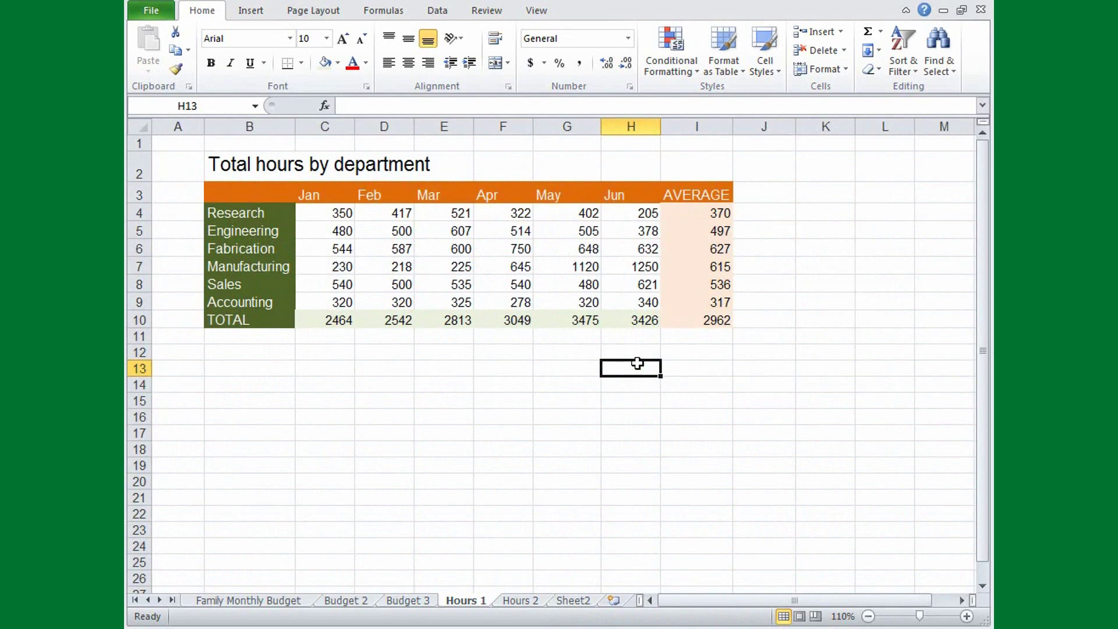
# - Hide the Feb, Mar and Apr columns
pyautogui.click(384, 125)
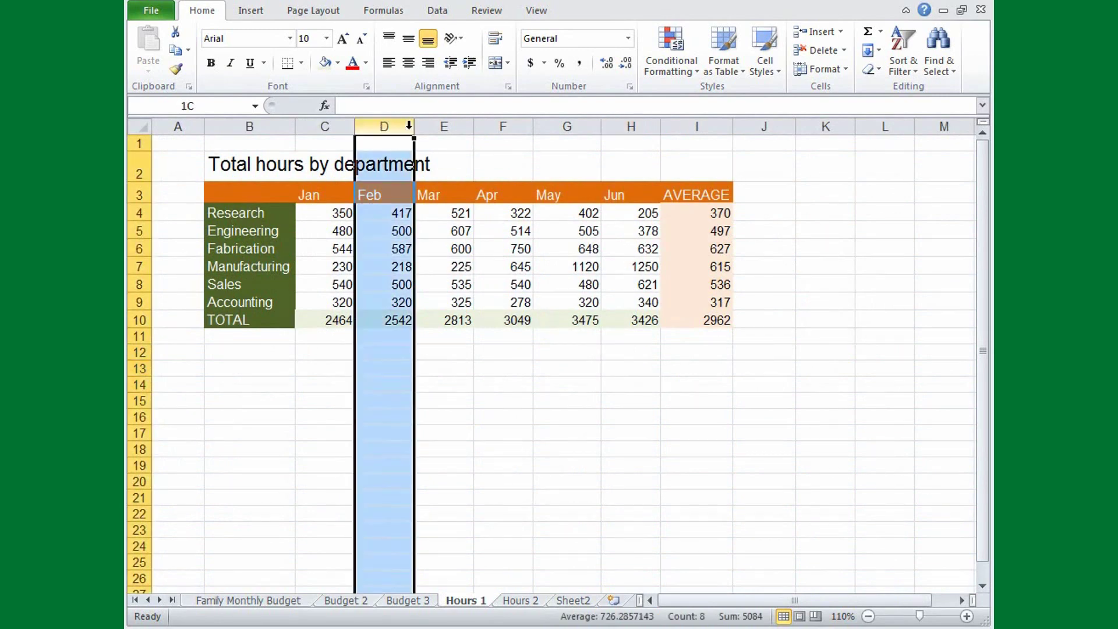
pyautogui.moveTo(409, 125); pyautogui.dragTo(474, 129)
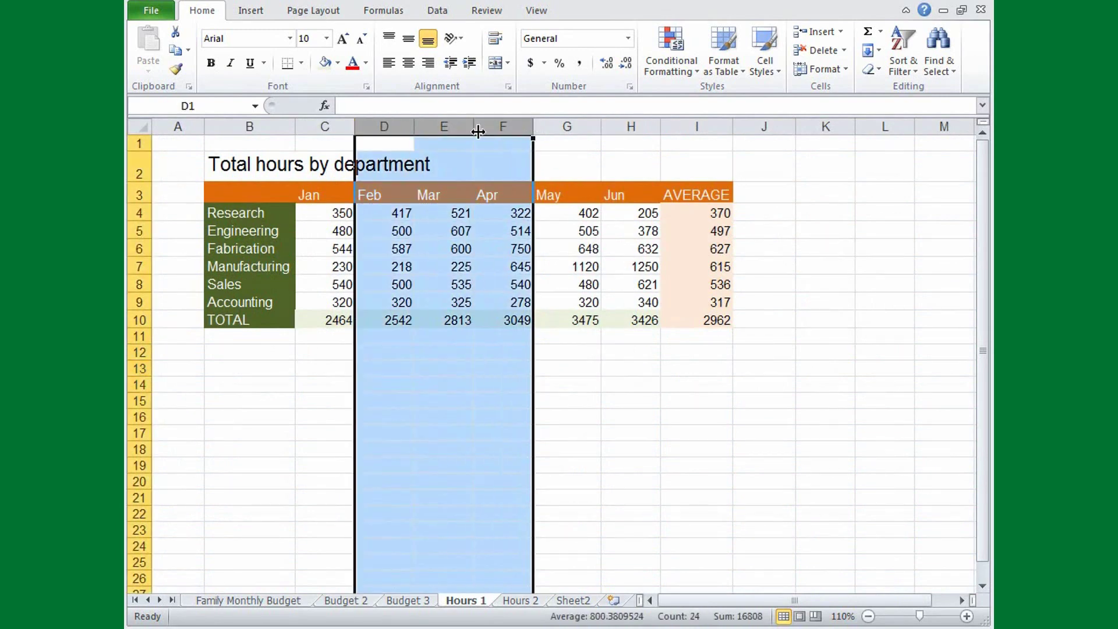
pyautogui.rightClick(431, 192)
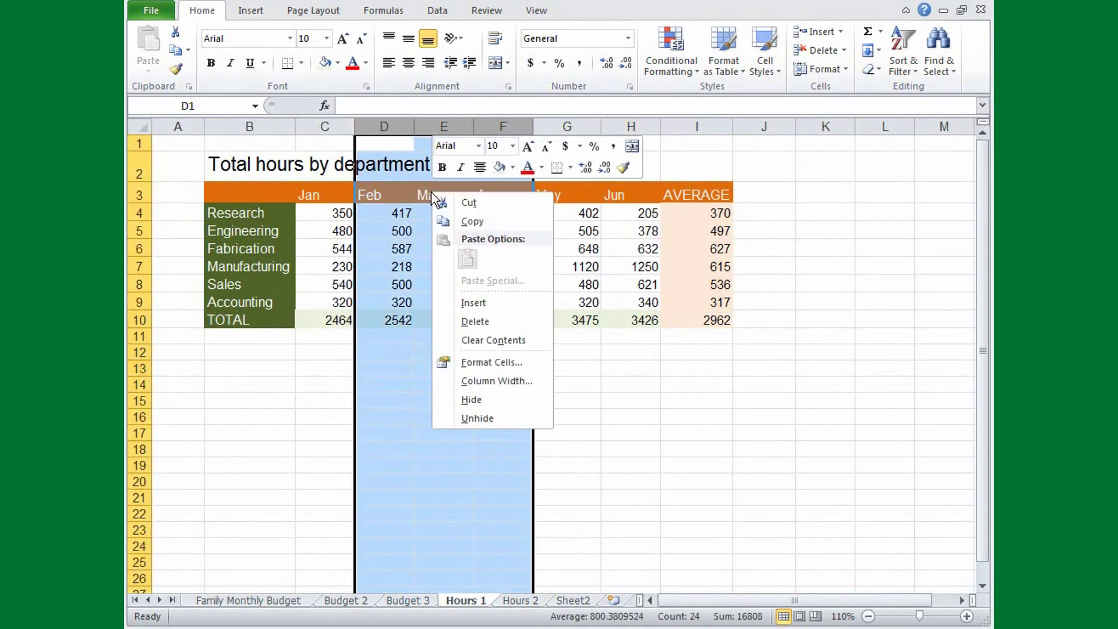
pyautogui.click(494, 400)
# - Copy the Jan–May hours for rows 5–8 and paste them at K5
pyautogui.click(325, 230)
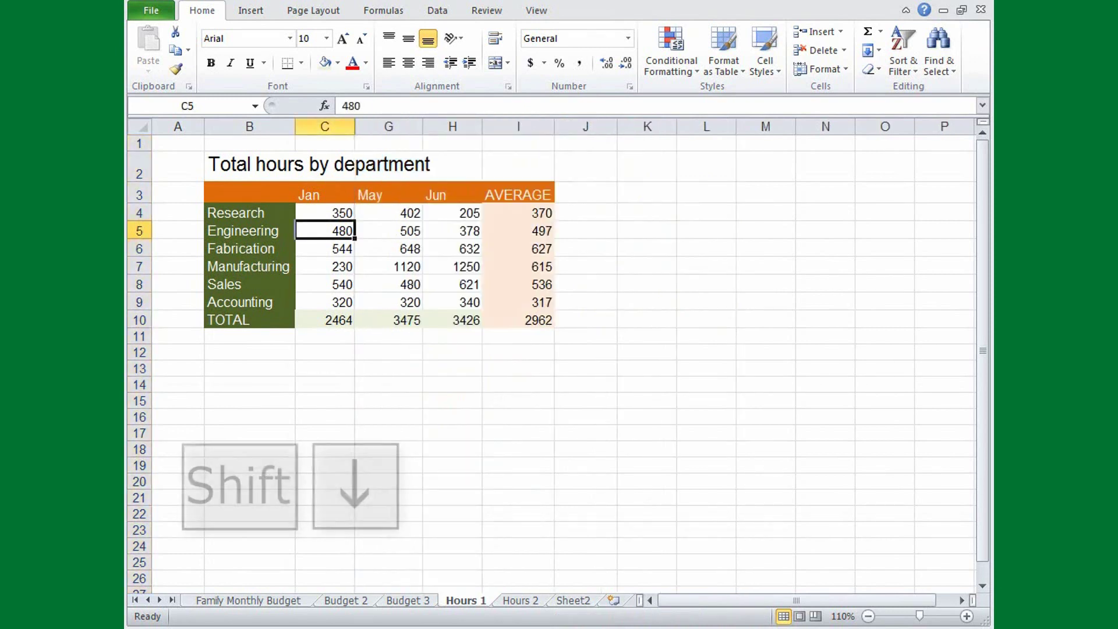
pyautogui.hotkey('shift', 'Down')
pyautogui.hotkey('shift', 'Down')
pyautogui.hotkey('shift', 'Down')
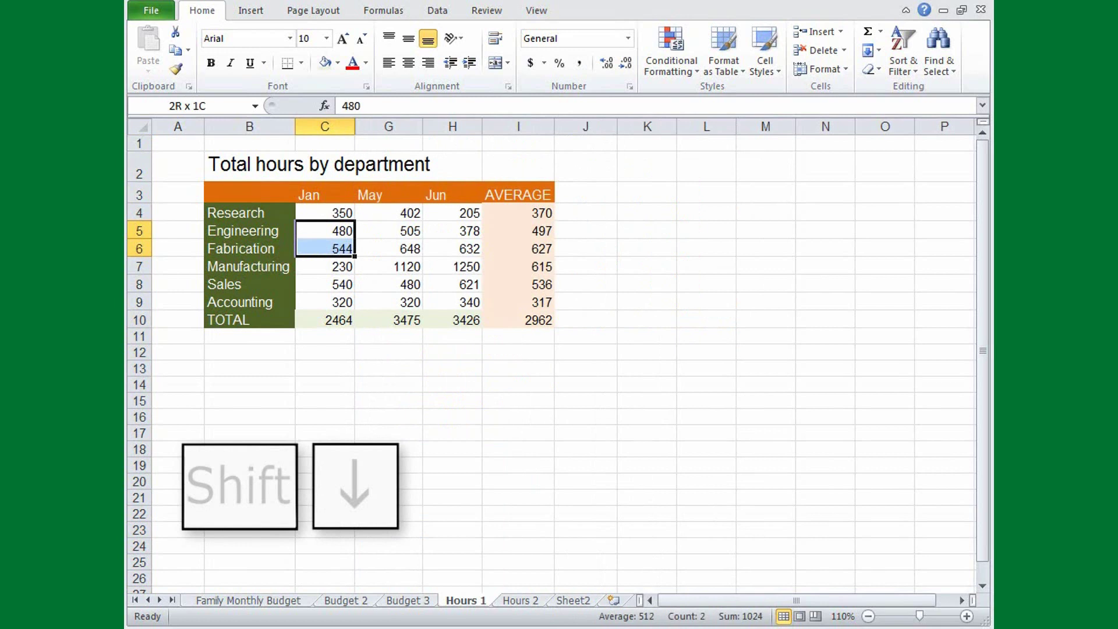
pyautogui.hotkey('shift', 'Right')
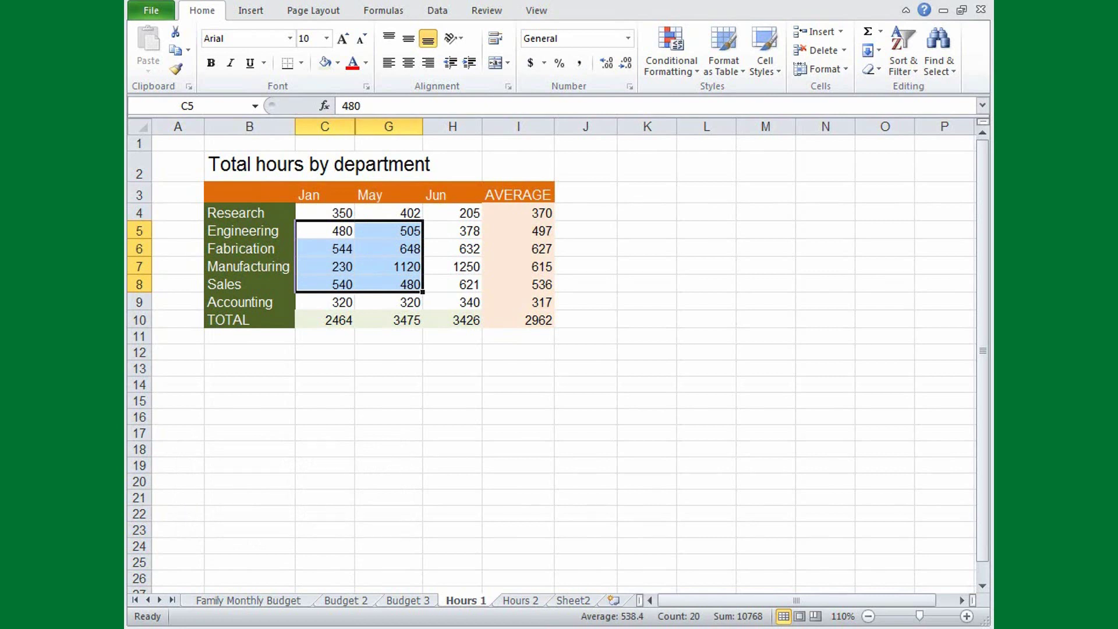
pyautogui.hotkey('ctrl', 'c')
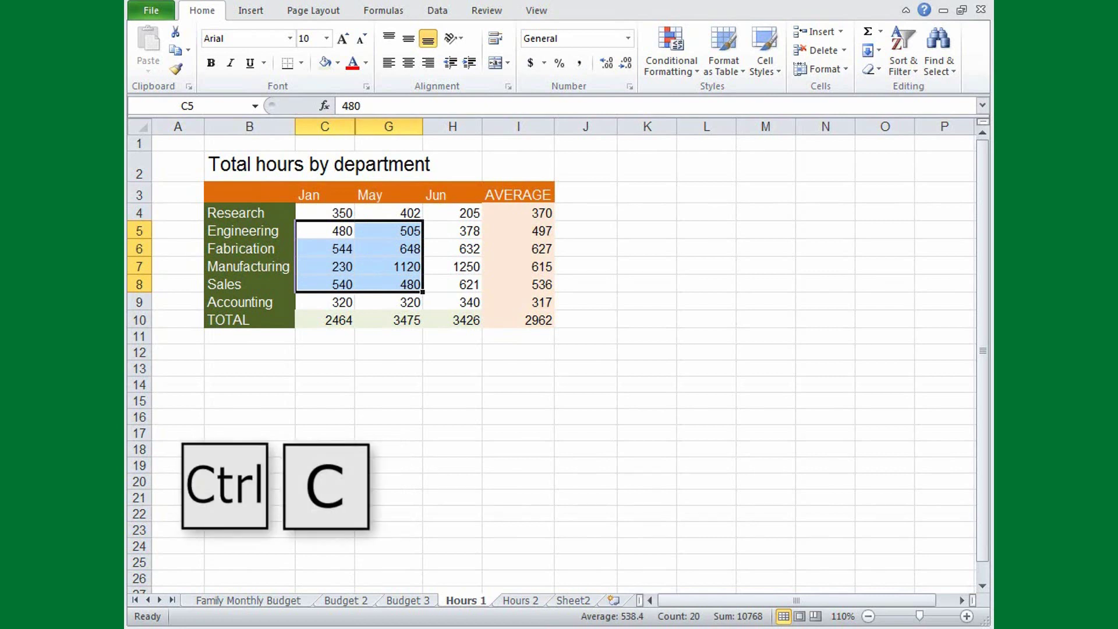
pyautogui.hotkey('ctrl', 'c')
pyautogui.press('Right')
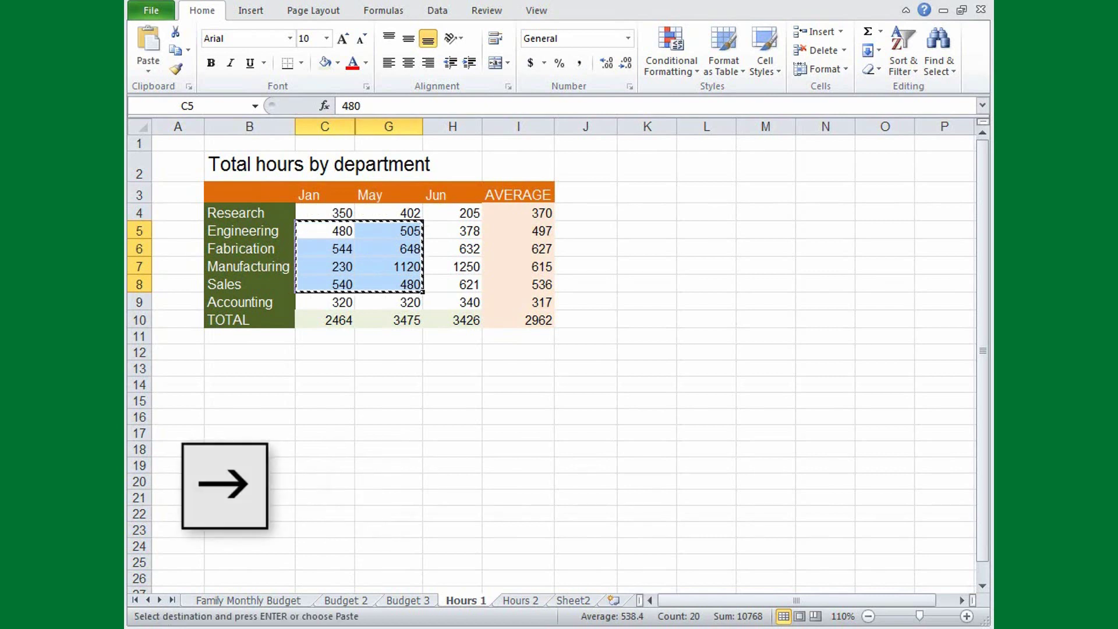
pyautogui.press('Right')
pyautogui.press('Right')
pyautogui.press('Right')
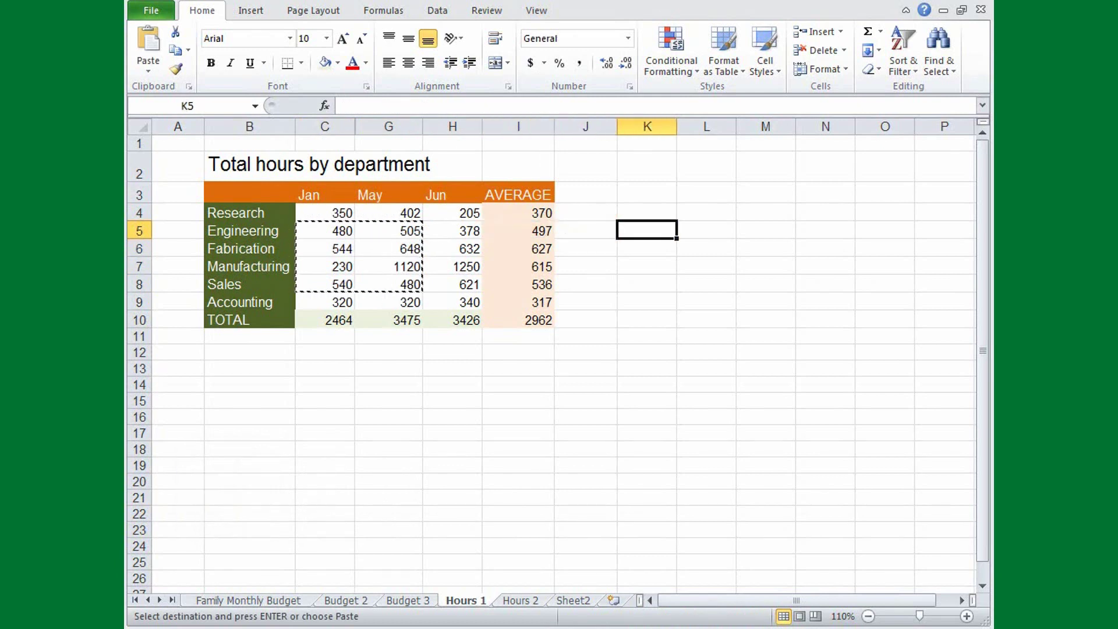
pyautogui.hotkey('ctrl', 'v')
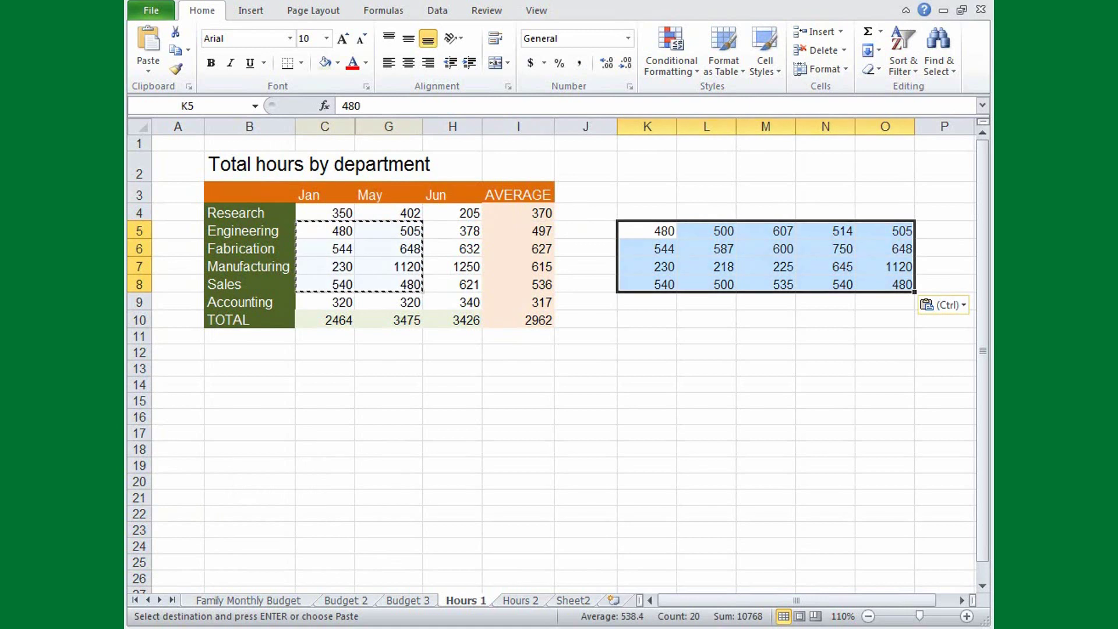
# - Undo the paste, then copy only the visible Jan and May cells with Alt+; and paste at K5
pyautogui.hotkey('ctrl', 'z')
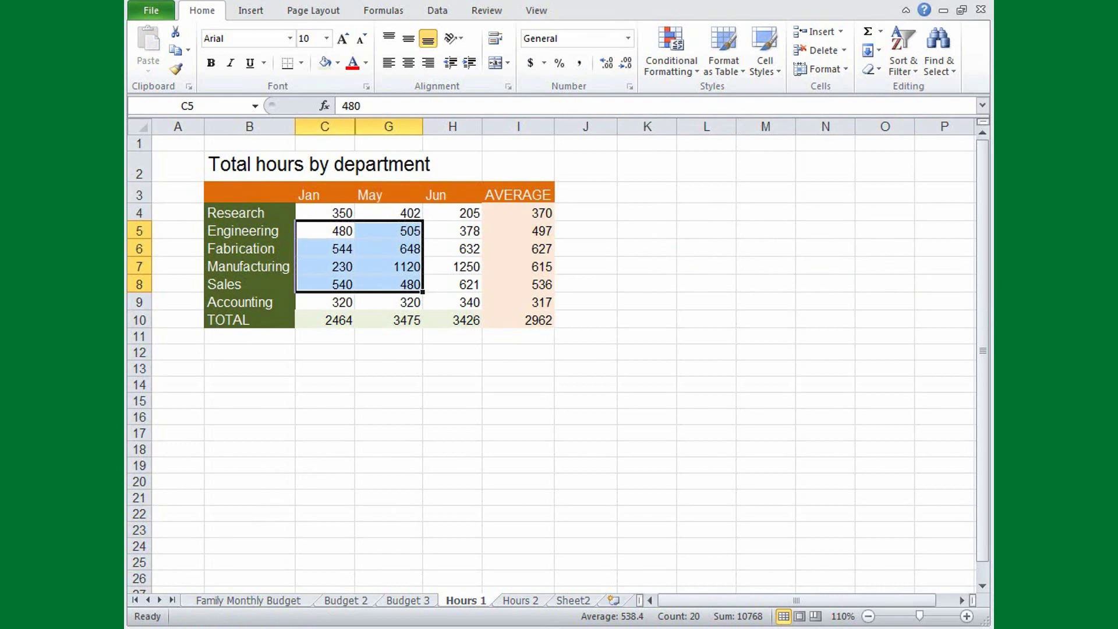
pyautogui.press('alt')
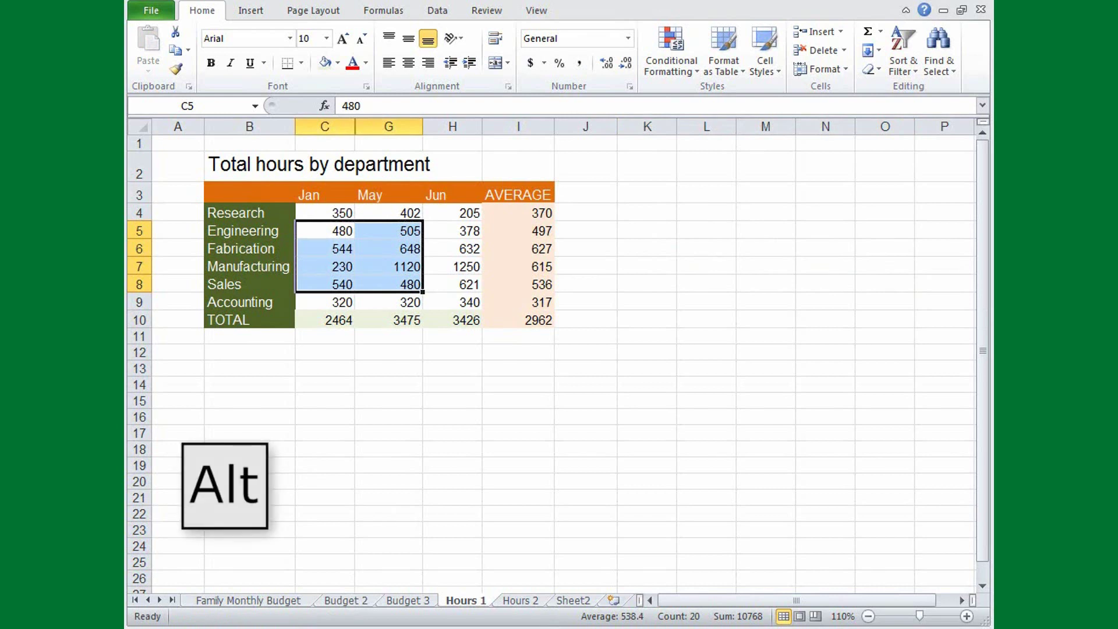
pyautogui.hotkey('alt', ';')
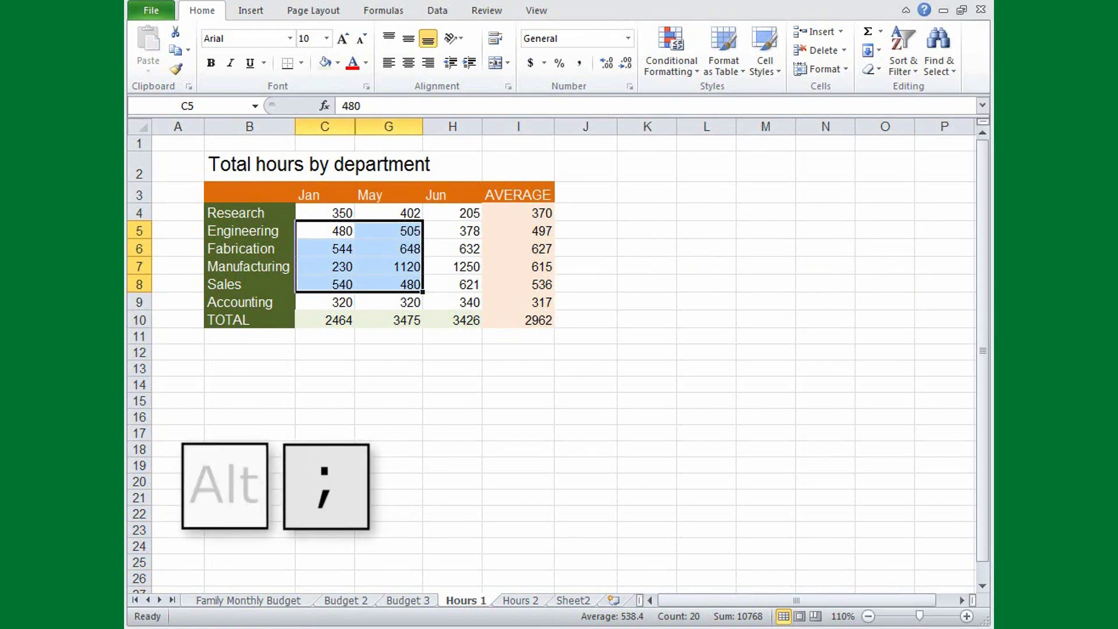
pyautogui.hotkey('alt', ';')
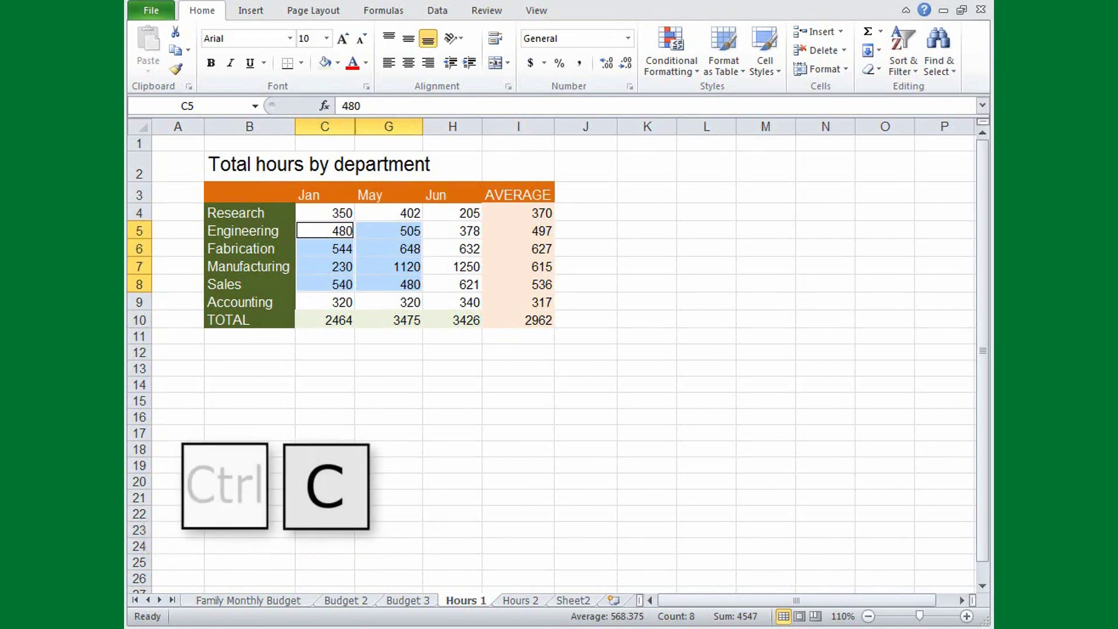
pyautogui.hotkey('ctrl', 'c')
pyautogui.press('Right')
pyautogui.press('Right')
pyautogui.press('Right')
pyautogui.press('Right')
pyautogui.press('Right')
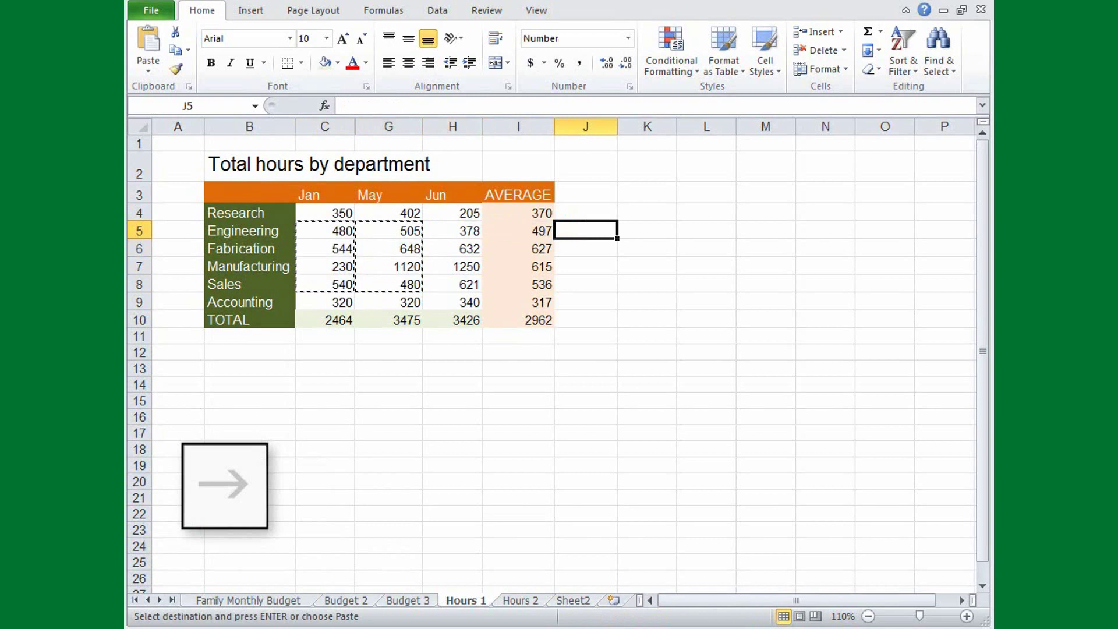
pyautogui.hotkey('ctrl', 'v')
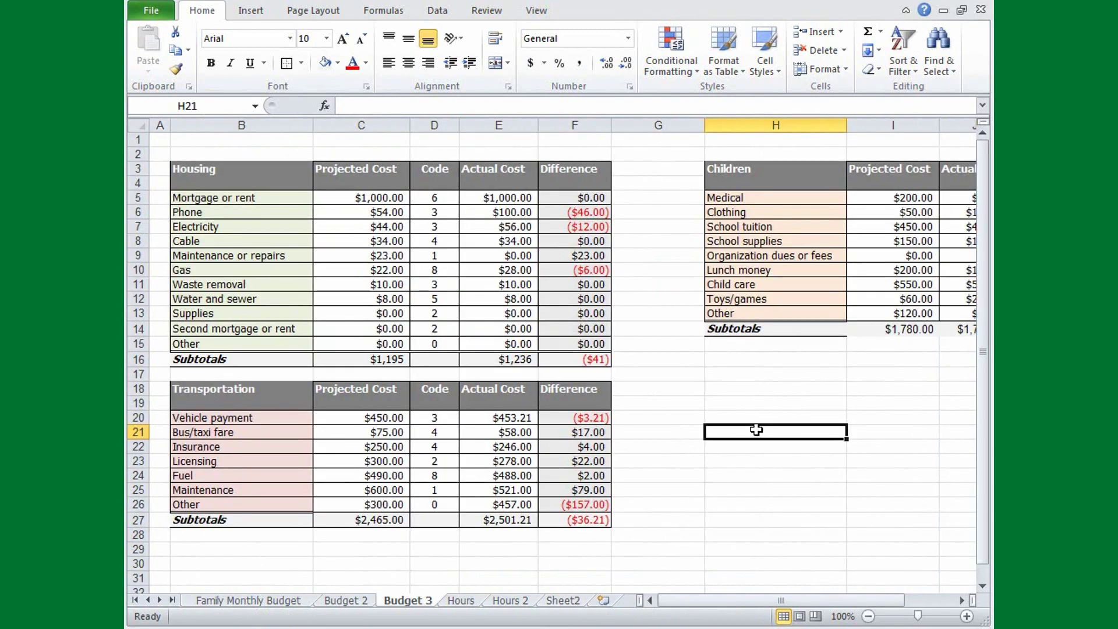
# - Insert an entire blank column at H8, moving the Children table to column I
pyautogui.click(718, 241)
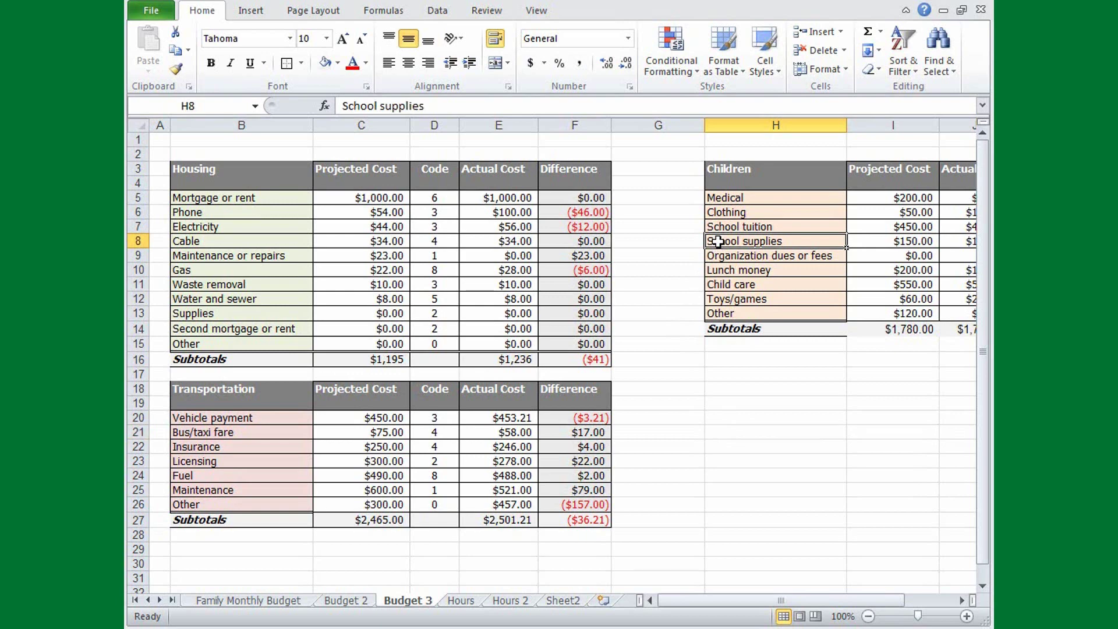
pyautogui.press('ctrl')
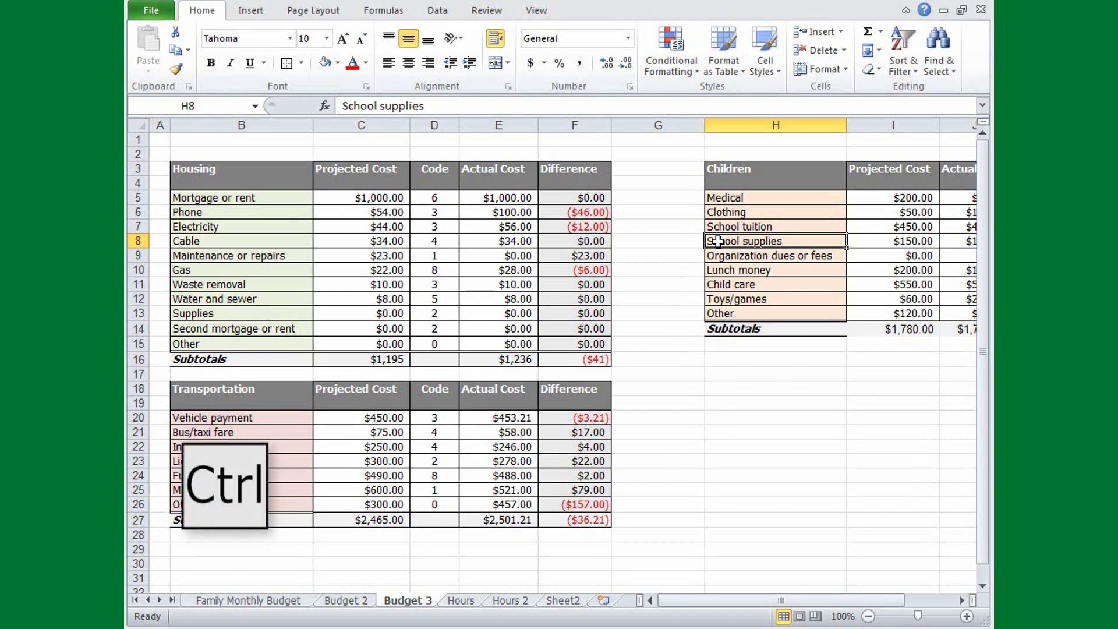
pyautogui.press('shift')
pyautogui.hotkey('ctrl', 'shift', '+')
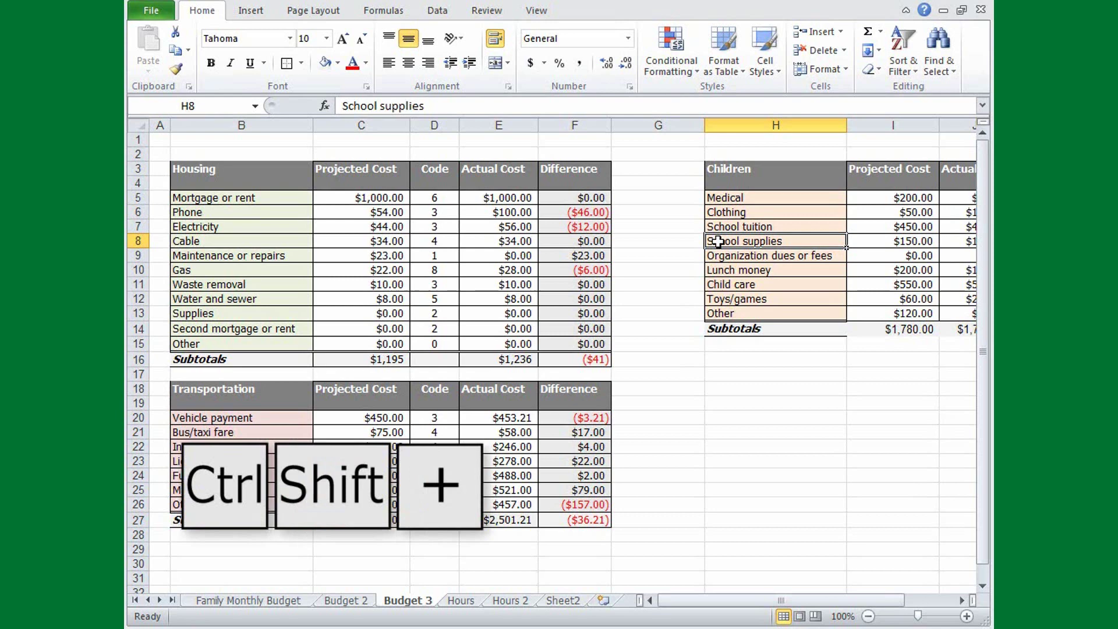
pyautogui.hotkey('ctrl', 'shift', '+')
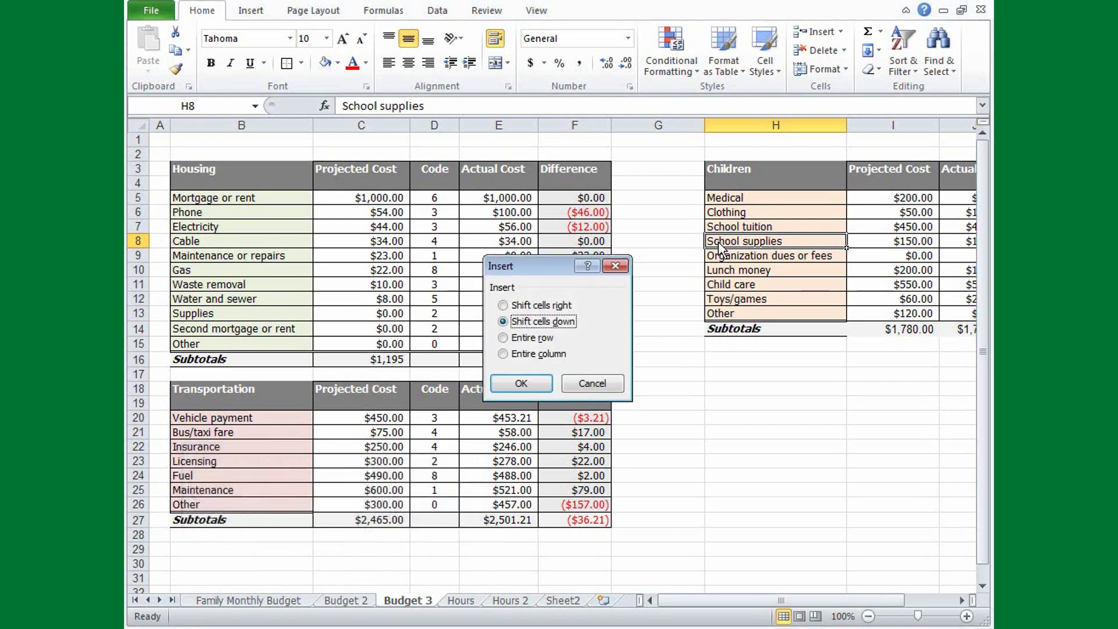
pyautogui.press('Down')
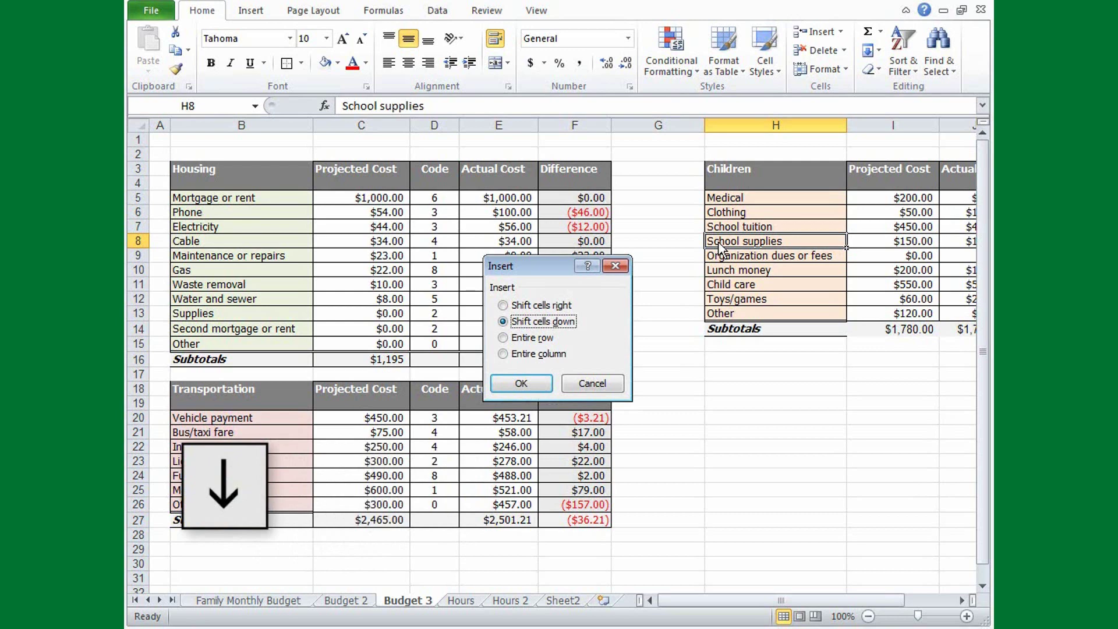
pyautogui.press('Down')
pyautogui.press('Down')
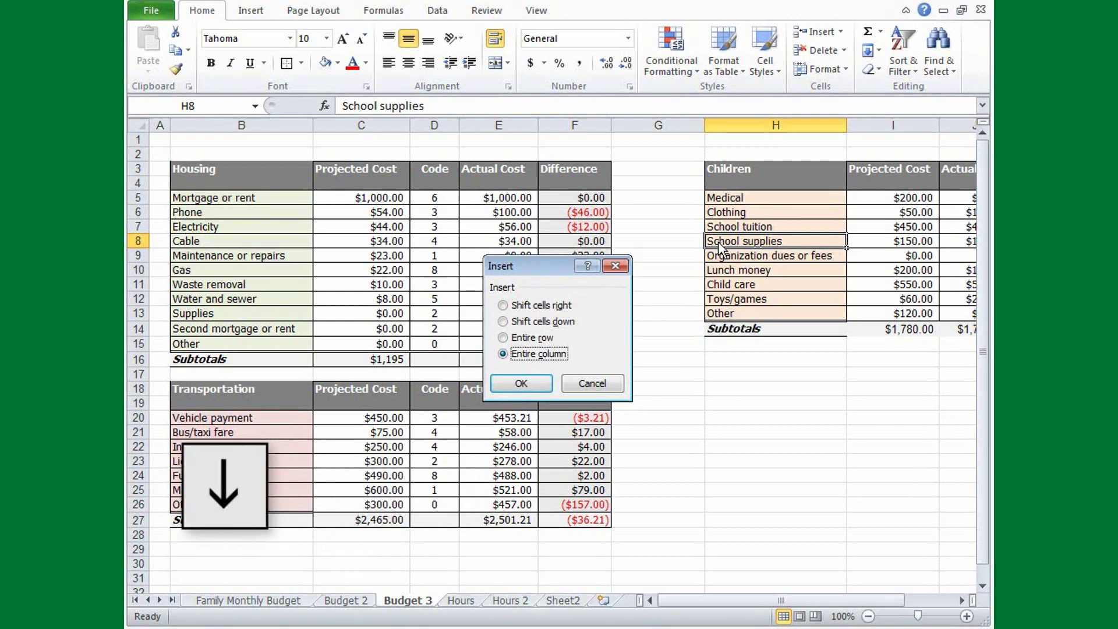
pyautogui.press('Return')
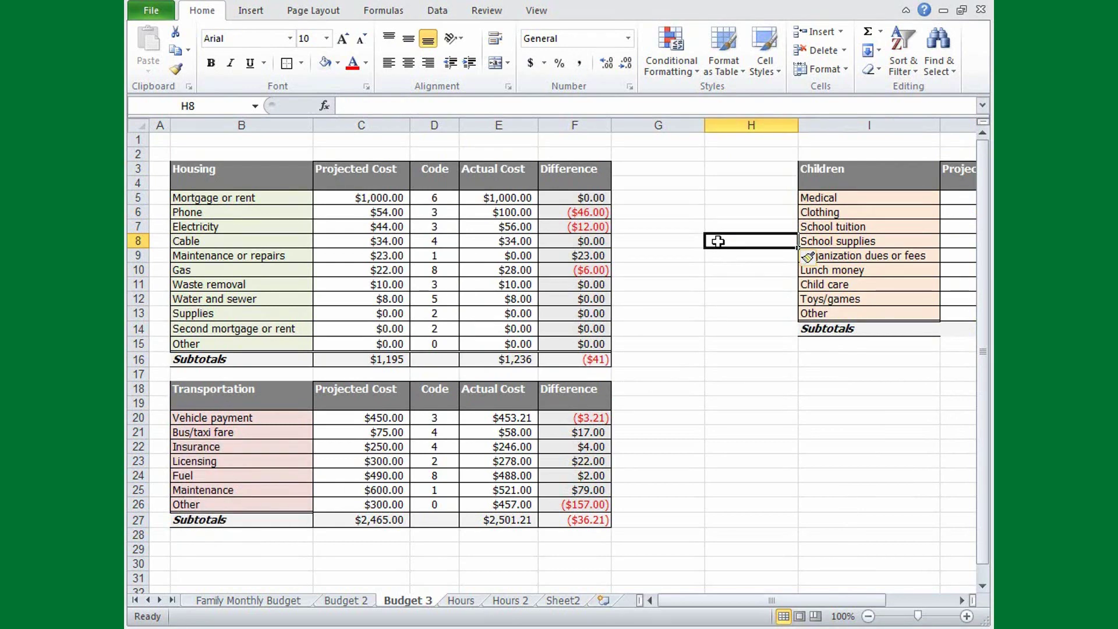
# - Insert an entire blank row at F18, pushing the Transportation table down one row
pyautogui.click(598, 393)
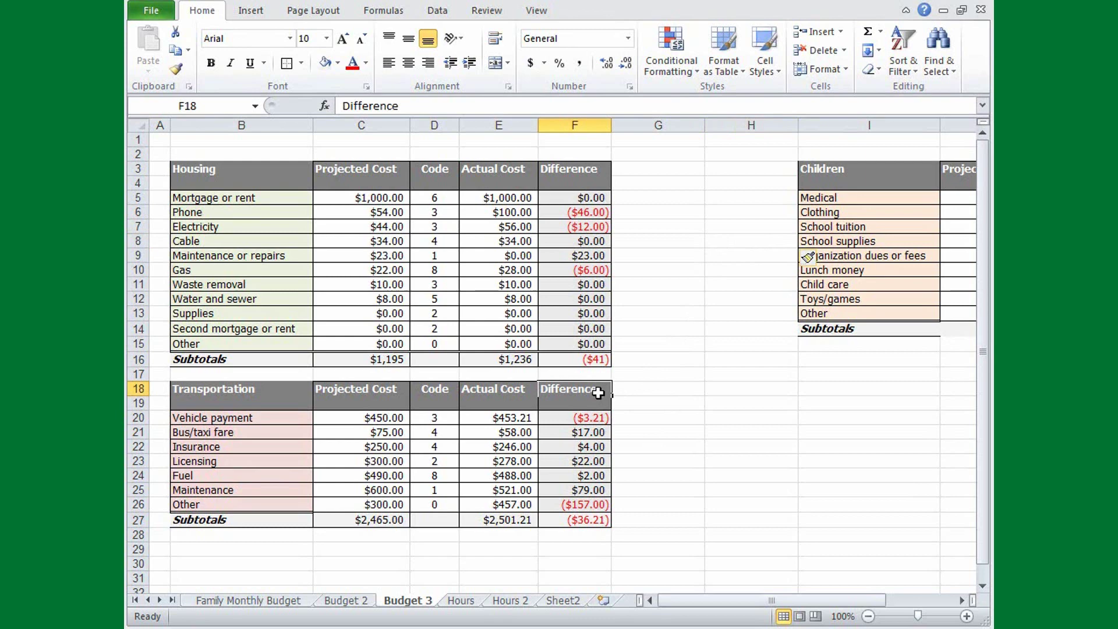
pyautogui.hotkey('ctrl', 'shift', '+')
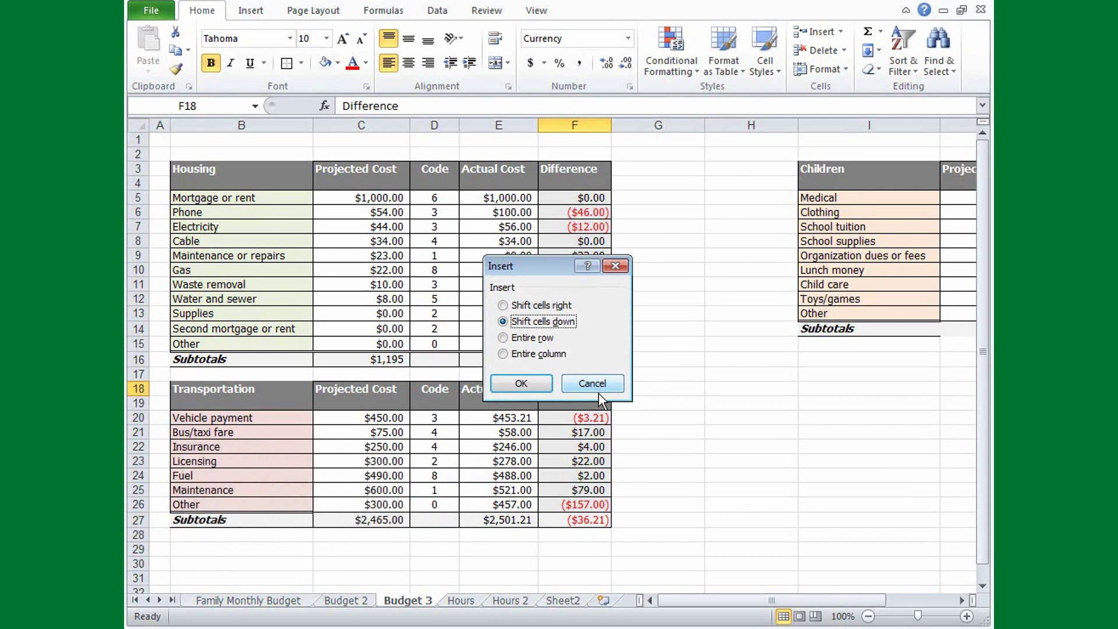
pyautogui.press('Down')
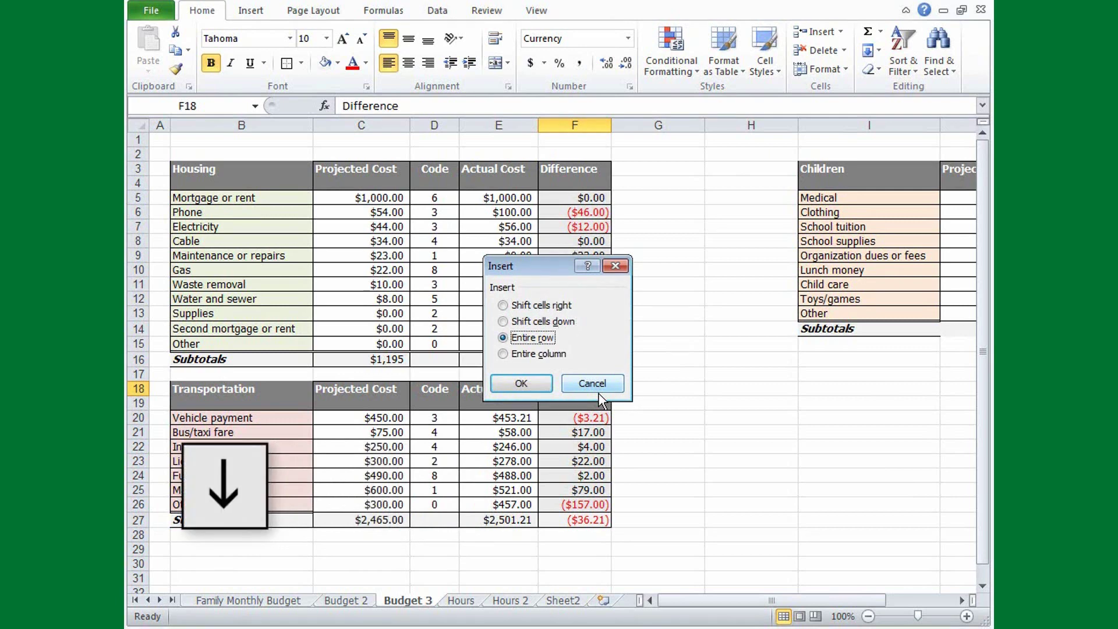
pyautogui.press('Return')
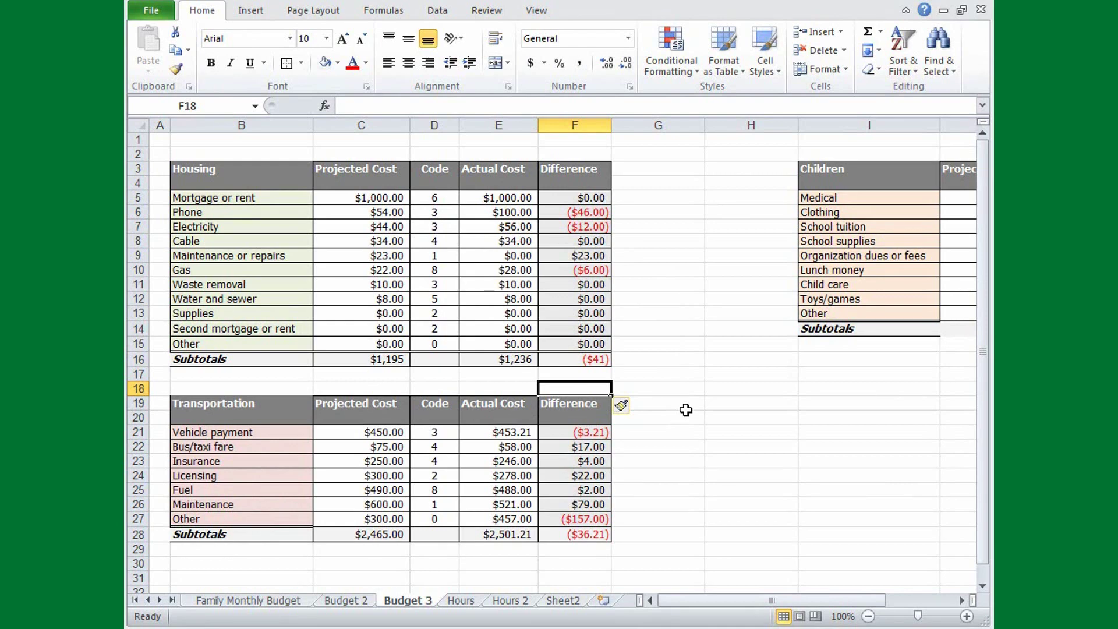
pyautogui.hotkey('ctrl', '-')
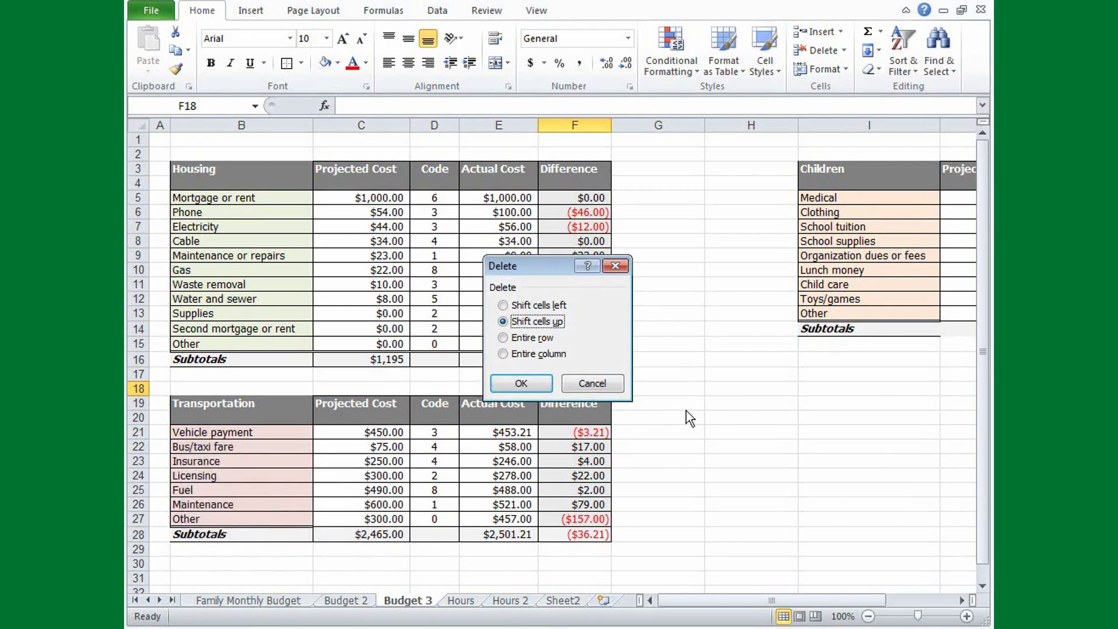
# - Delete the blank row 18 and the blank column H as entire row and column
pyautogui.press('Down')
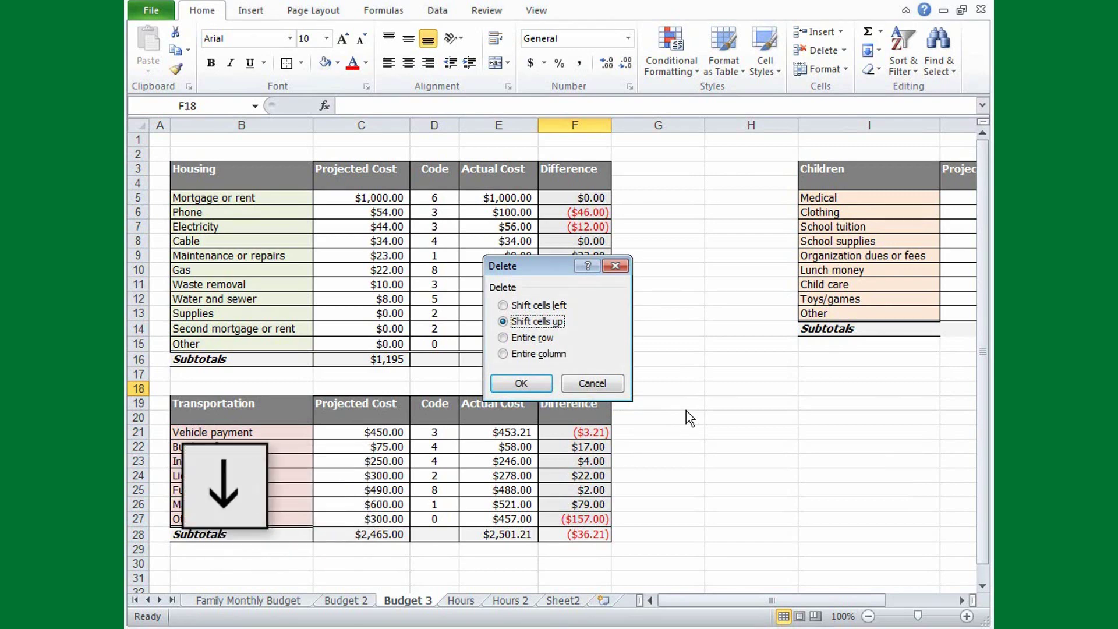
pyautogui.press('Return')
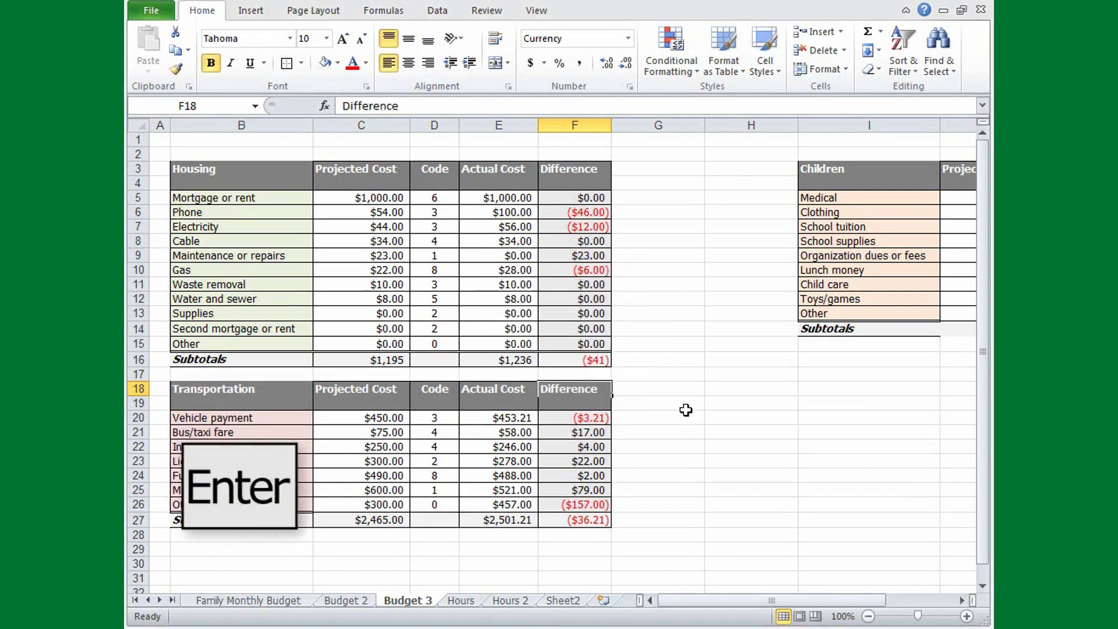
pyautogui.click(732, 346)
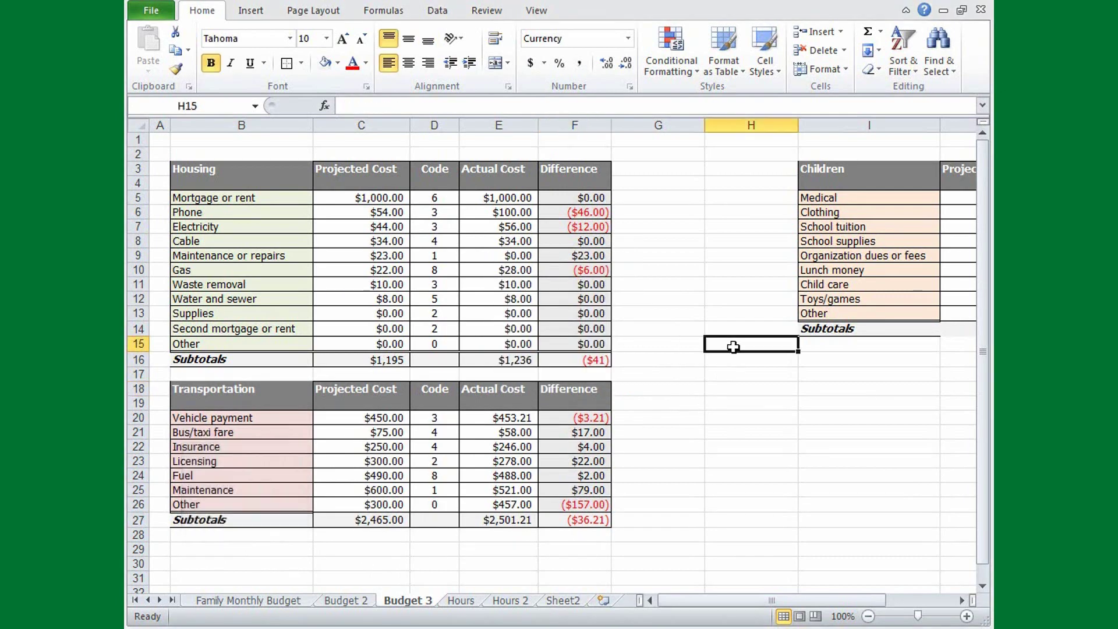
pyautogui.hotkey('ctrl', '-')
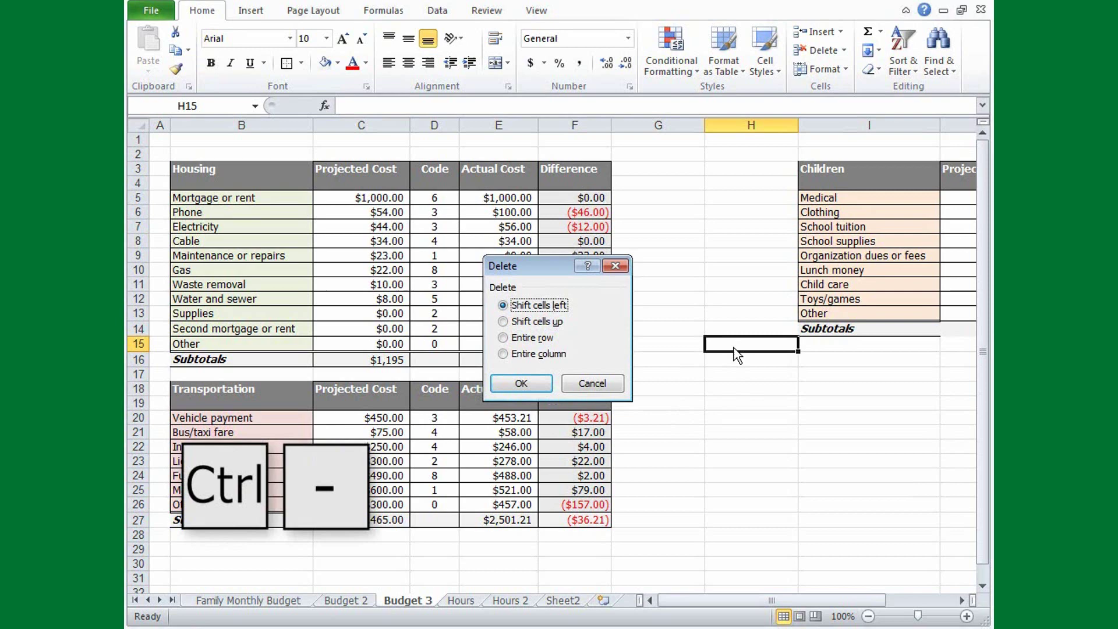
pyautogui.press('Down')
pyautogui.press('Down')
pyautogui.press('Down')
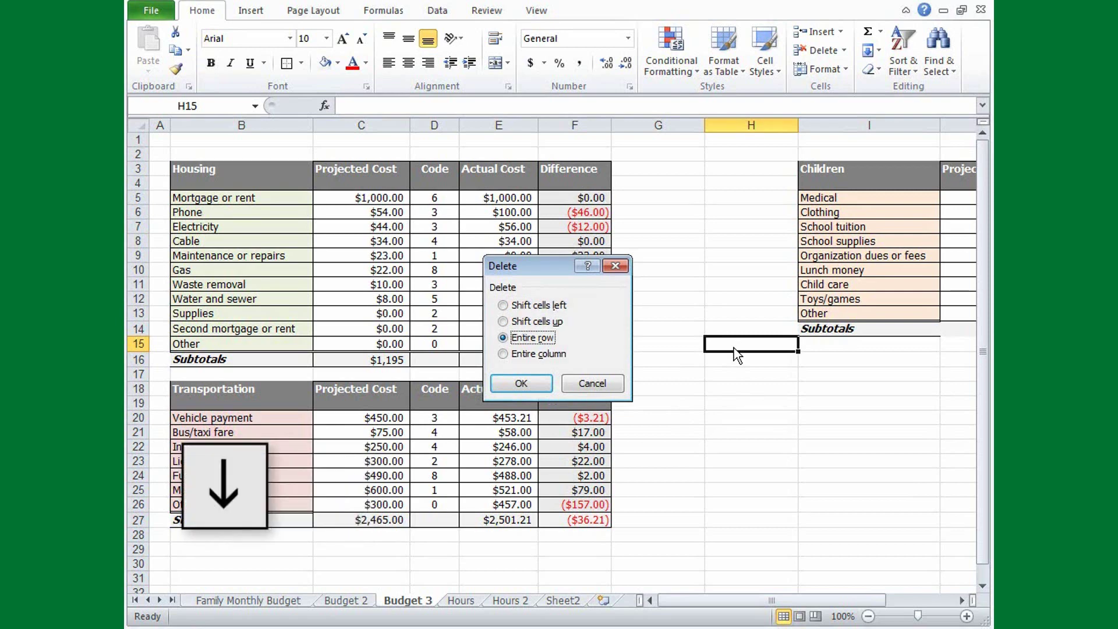
pyautogui.press('Down')
pyautogui.press('Return')
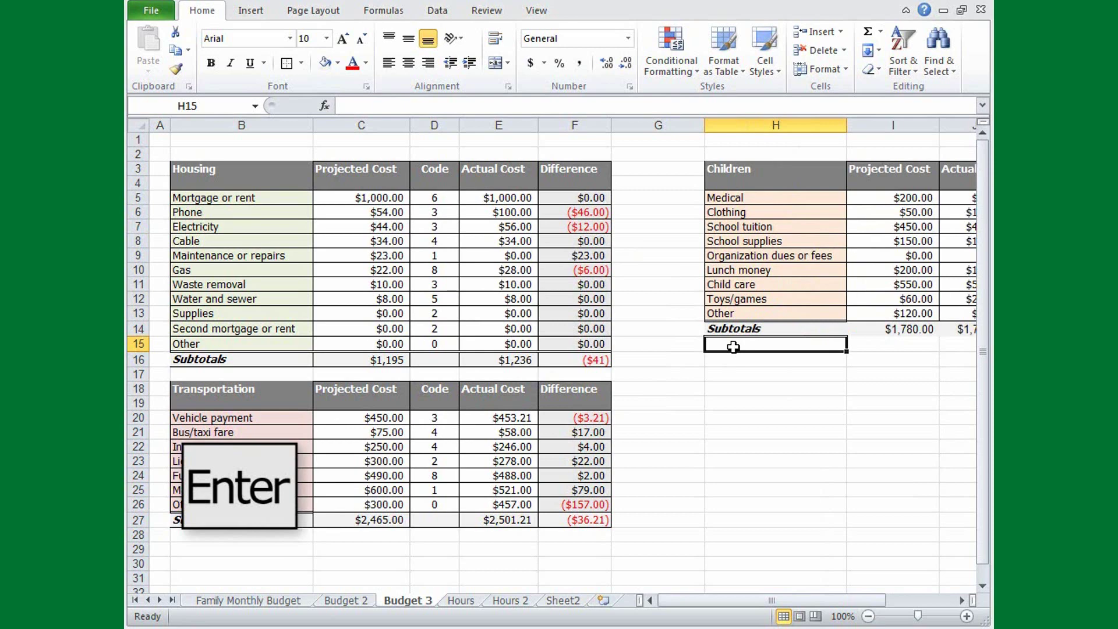
pyautogui.click(311, 202)
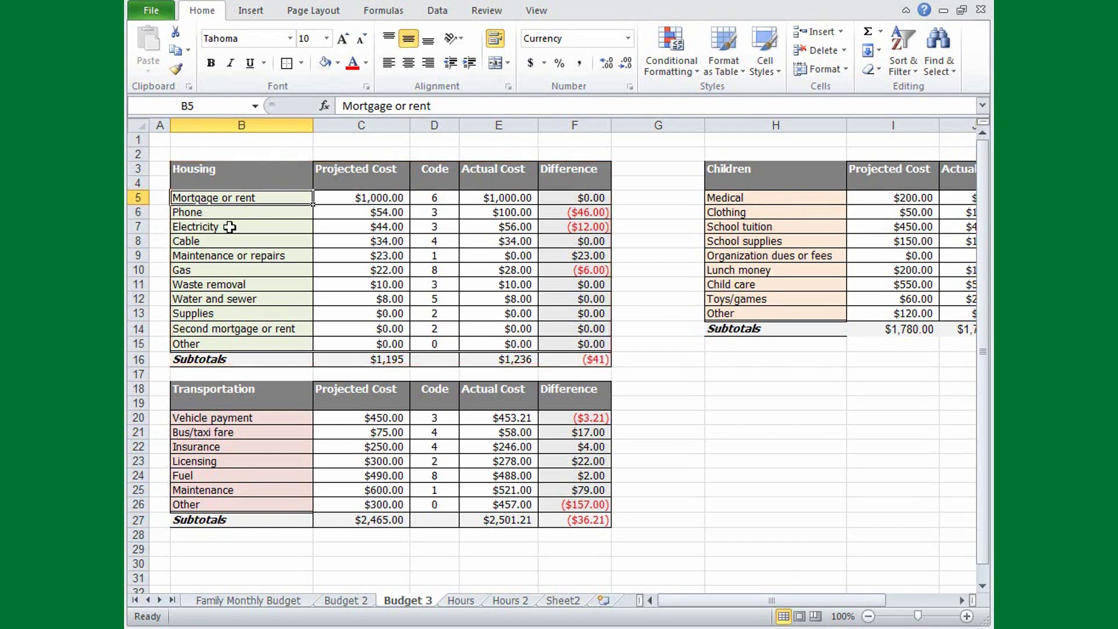
# - Insert blank cells at E3:E16, shifting Actual Cost and Difference right to F–G
pyautogui.moveTo(476, 188); pyautogui.dragTo(491, 360)
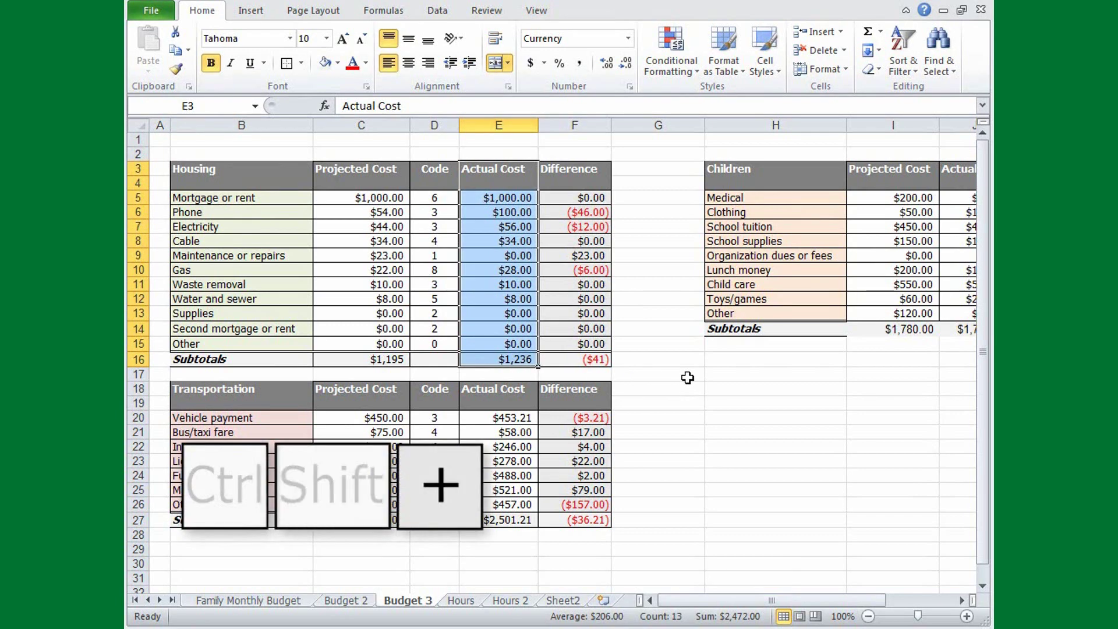
pyautogui.hotkey('ctrl', 'shift', '+')
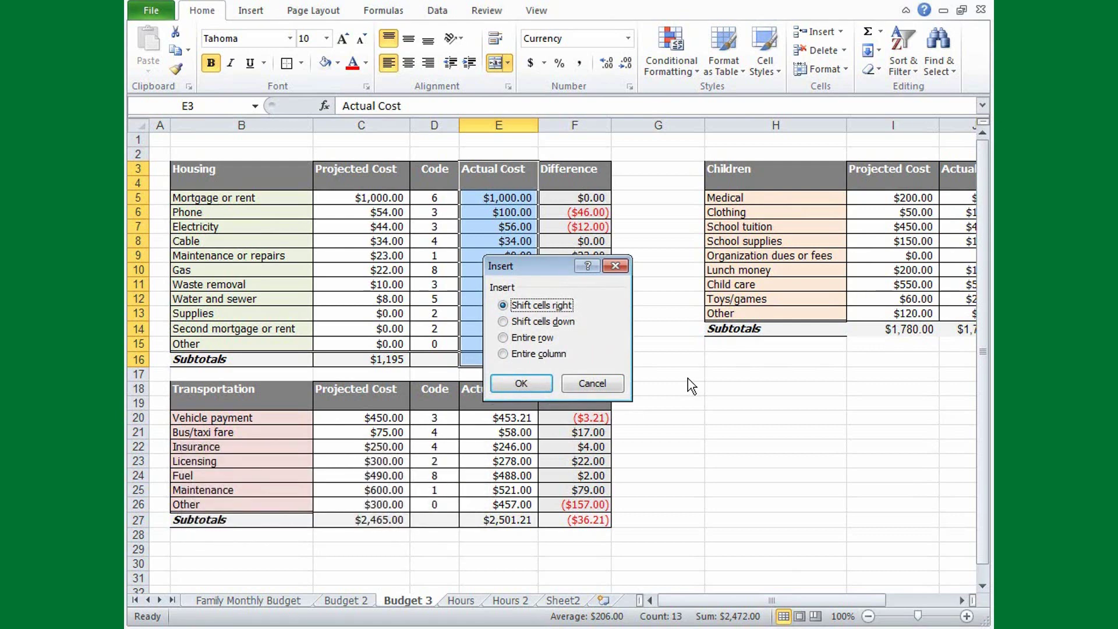
pyautogui.press('Return')
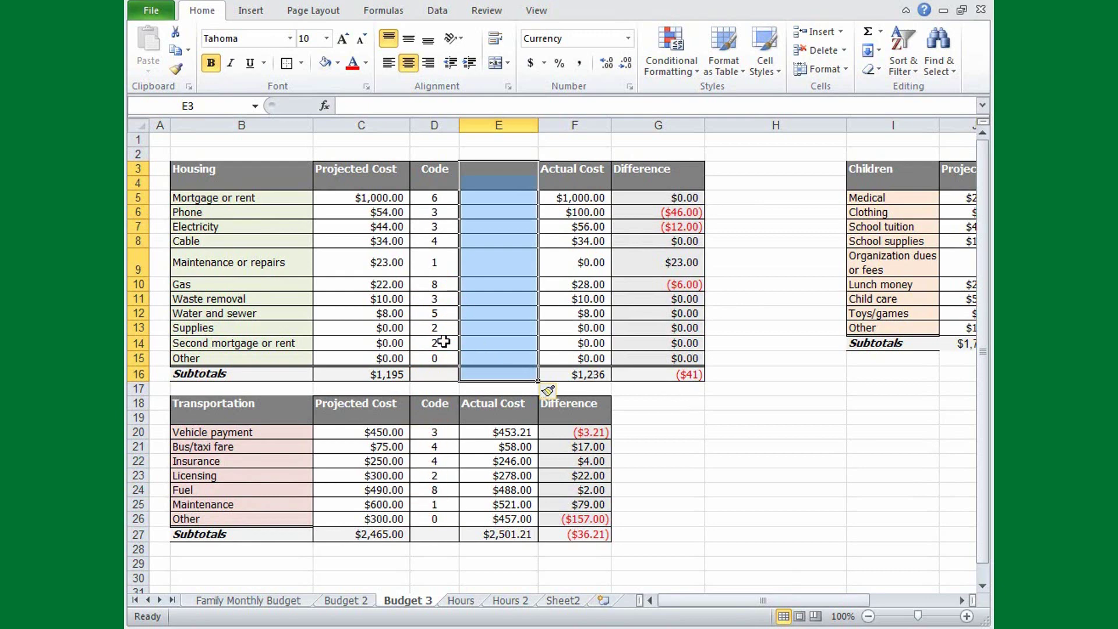
# - Insert a blank row of cells above the Gas row, shifting cells down
pyautogui.moveTo(291, 289); pyautogui.dragTo(680, 291)
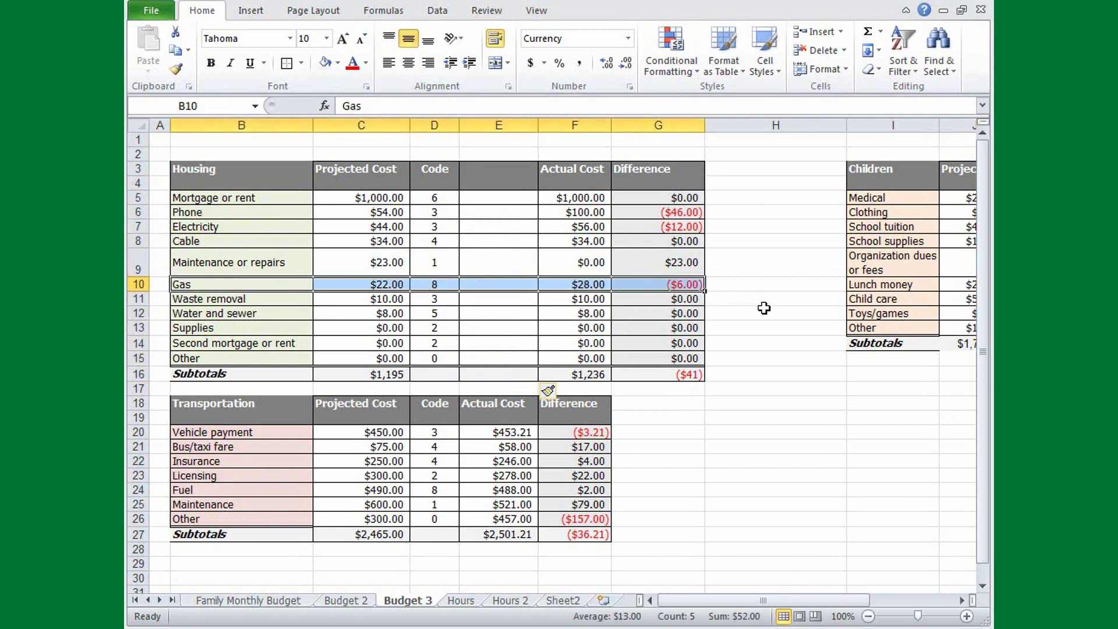
pyautogui.hotkey('ctrl', 'shift', '+')
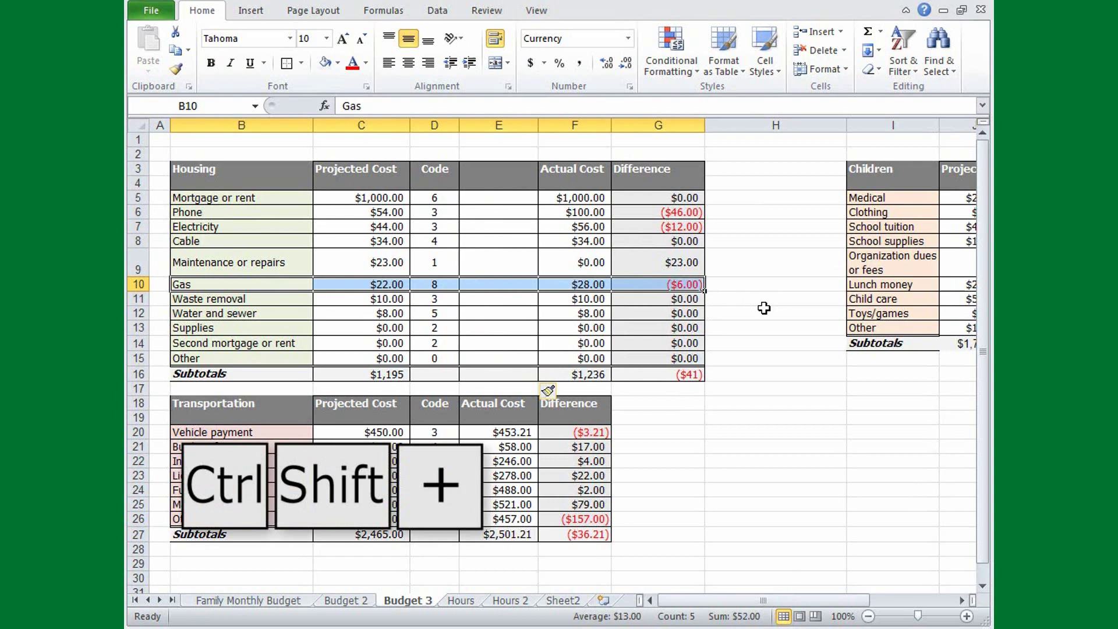
pyautogui.hotkey('ctrl', 'shift', '+')
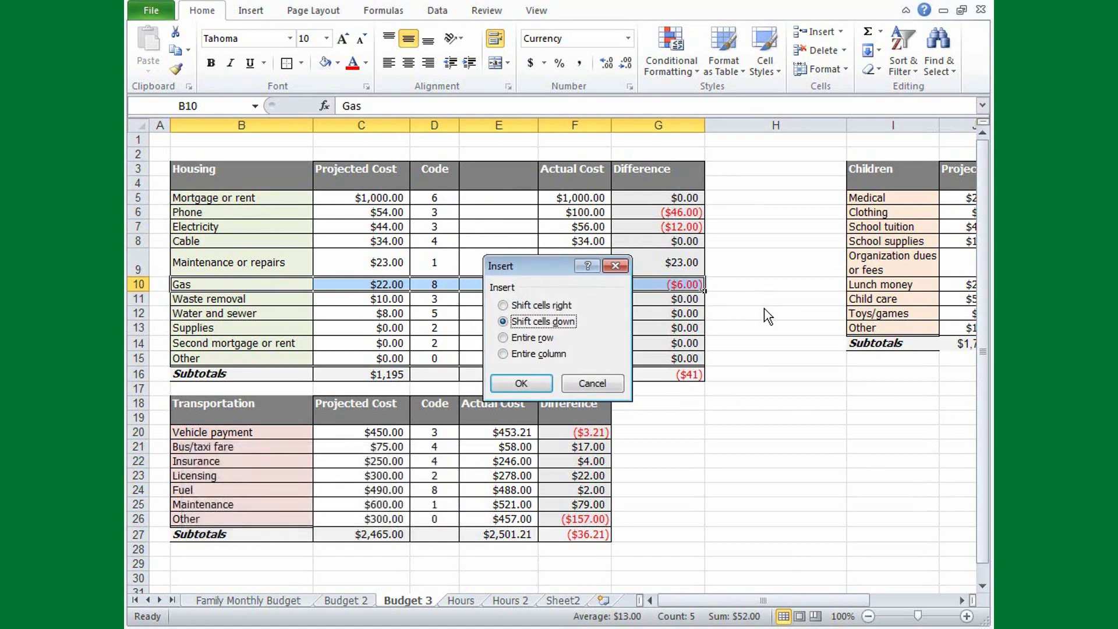
pyautogui.press('Return')
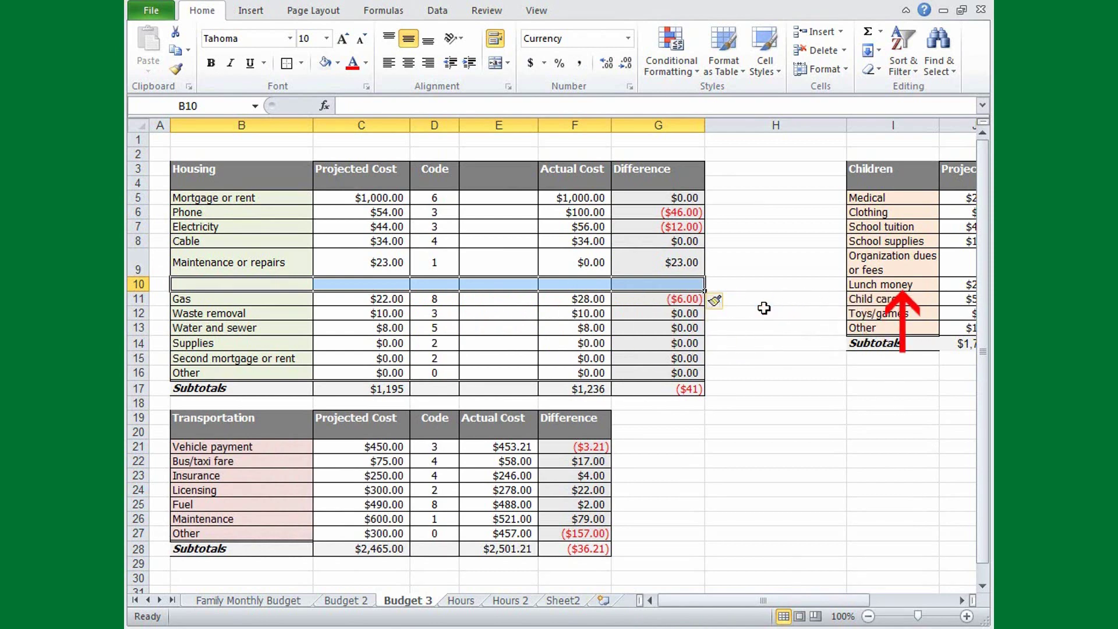
# - Delete that blank Housing row, shifting cells back up
pyautogui.click(312, 200)
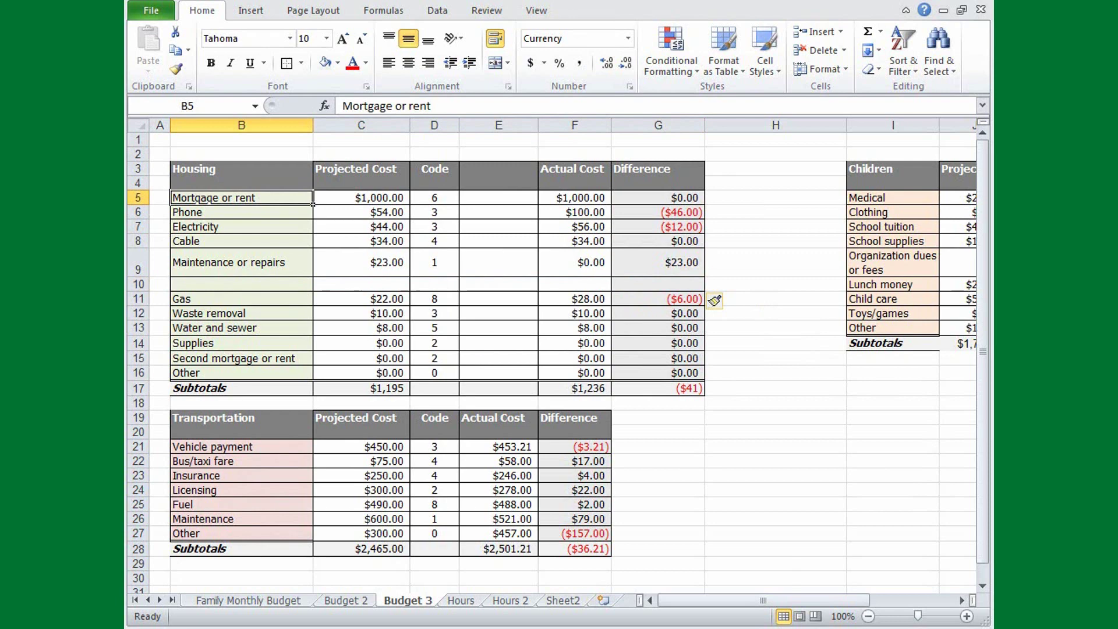
pyautogui.moveTo(195, 284); pyautogui.dragTo(643, 287)
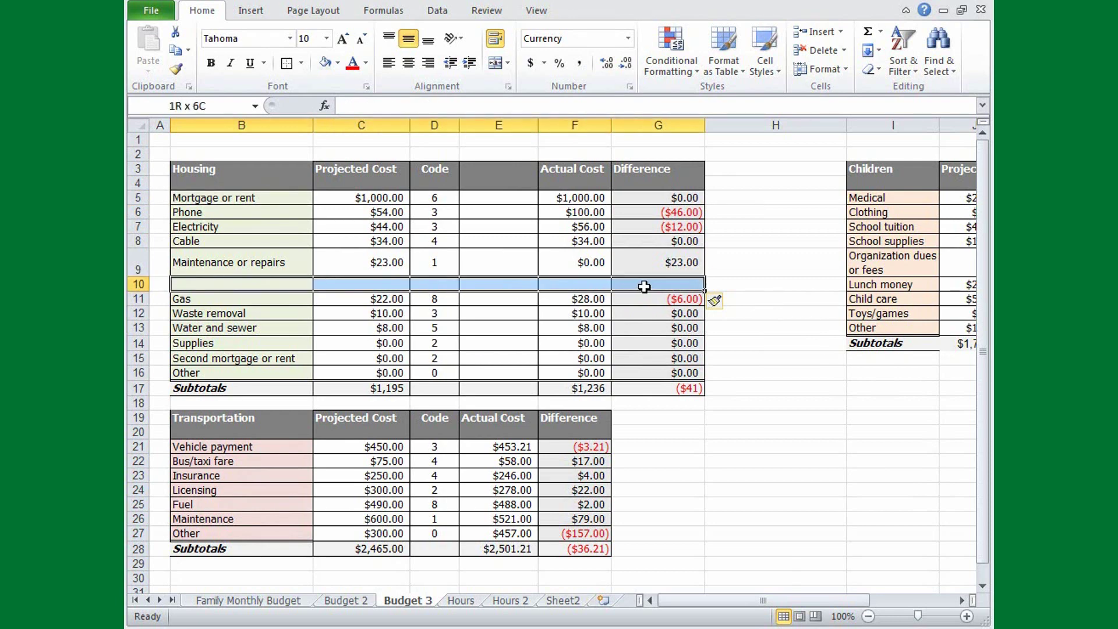
pyautogui.hotkey('ctrl', '-')
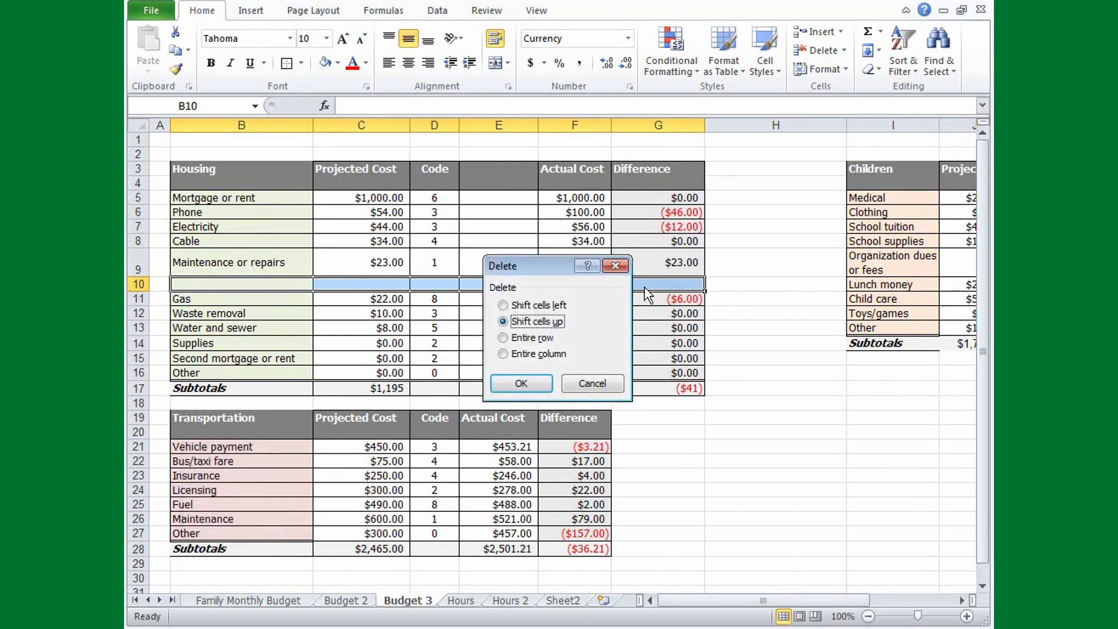
pyautogui.press('Return')
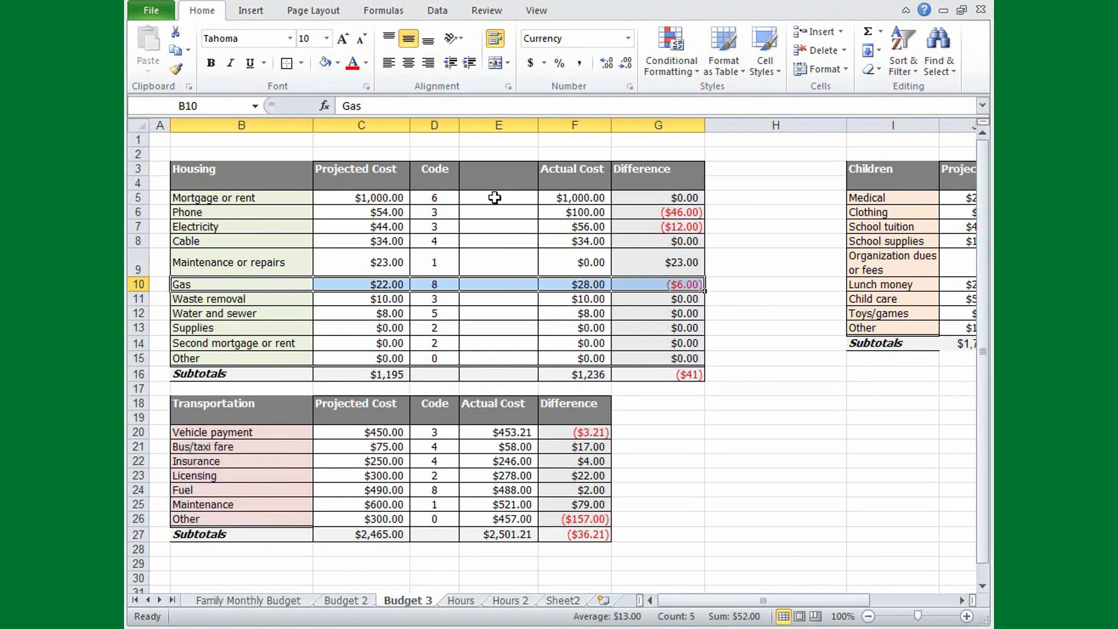
# - Delete the blank cells E3:E16, shifting Actual Cost and Difference back left
pyautogui.moveTo(489, 180); pyautogui.dragTo(478, 382)
pyautogui.hotkey('ctrl', '-')
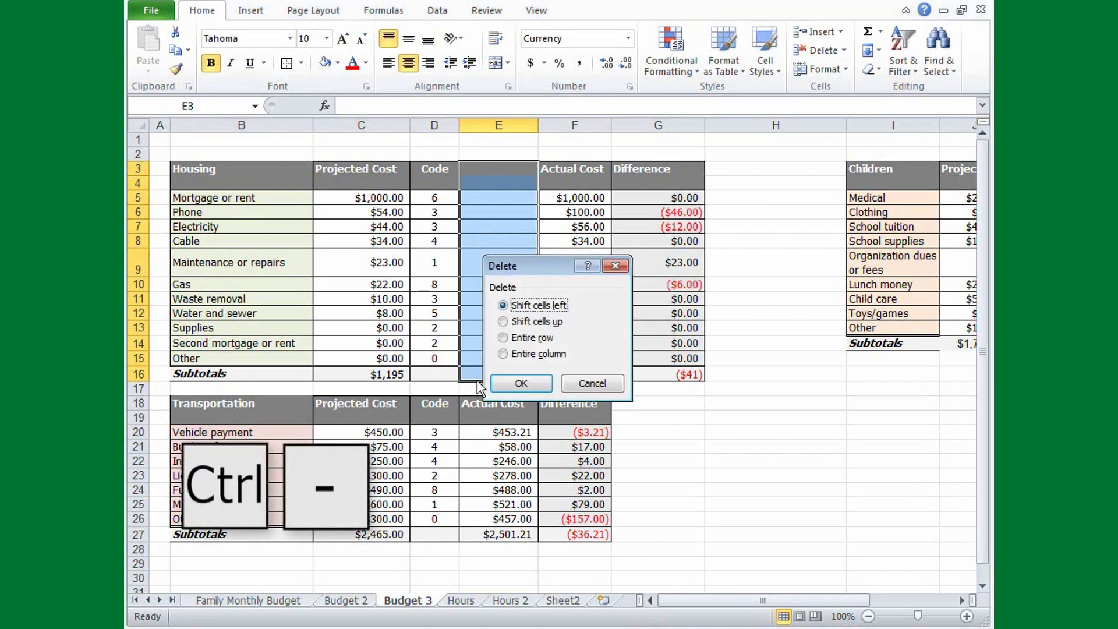
pyautogui.press('Return')
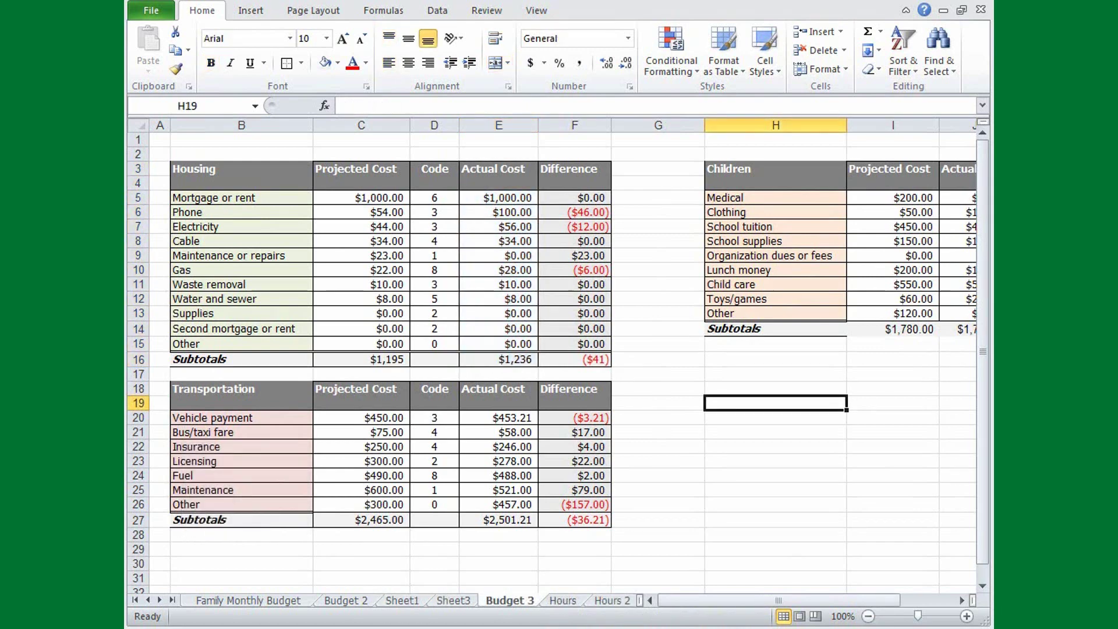
pyautogui.click(339, 269)
pyautogui.moveTo(339, 270); pyautogui.dragTo(339, 284)
pyautogui.hotkey('ctrl', 'shift', '+')
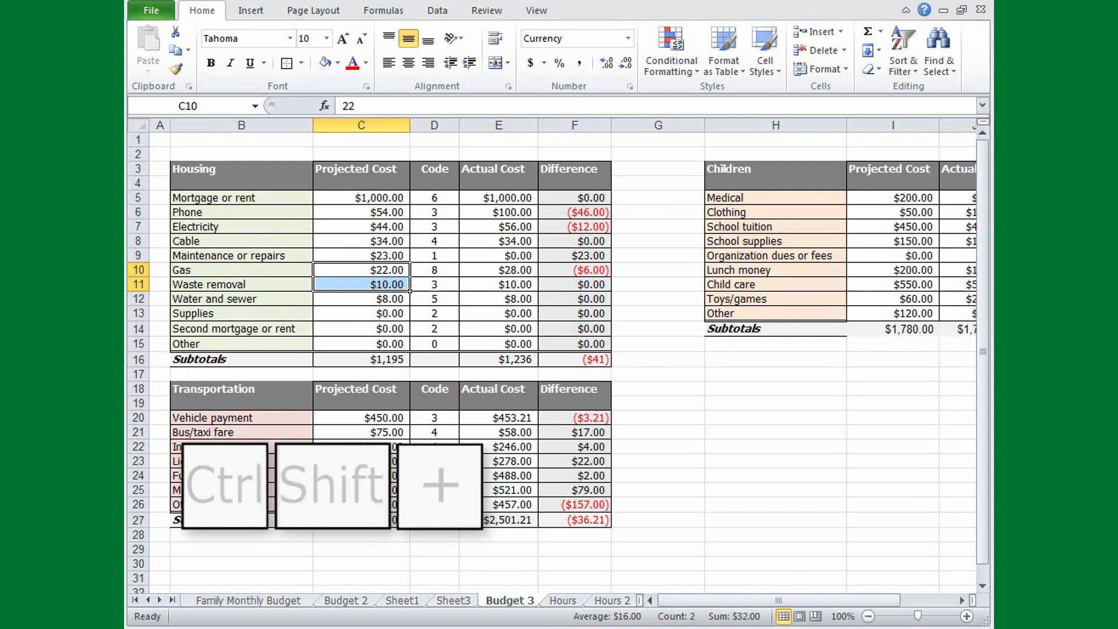
pyautogui.hotkey('ctrl', 'shift', '+')
pyautogui.press('Return')
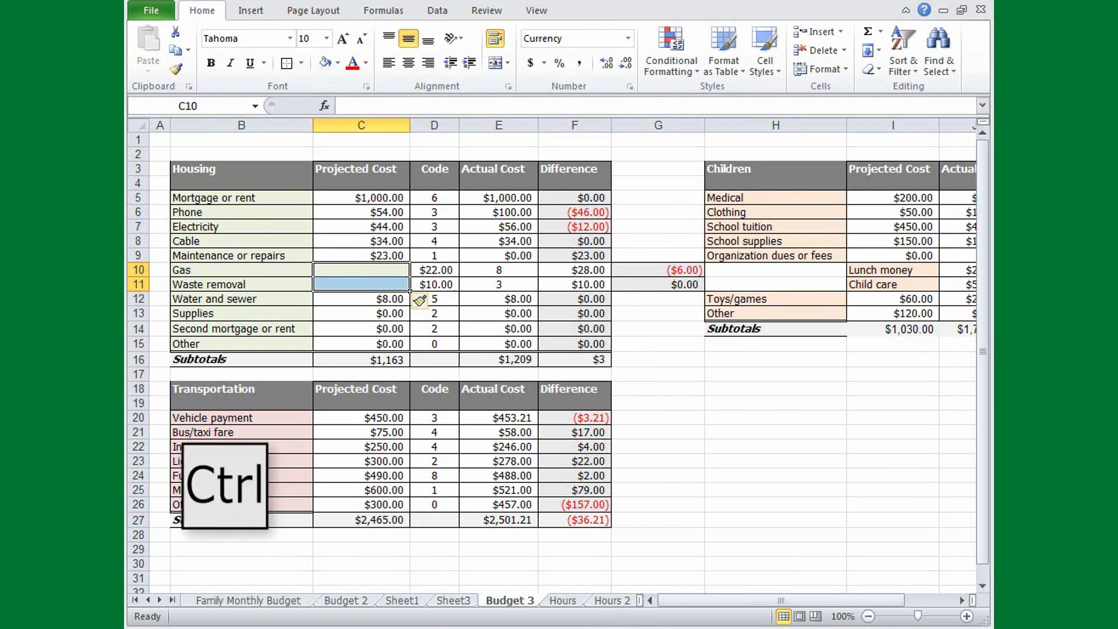
pyautogui.hotkey('ctrl', 'z')
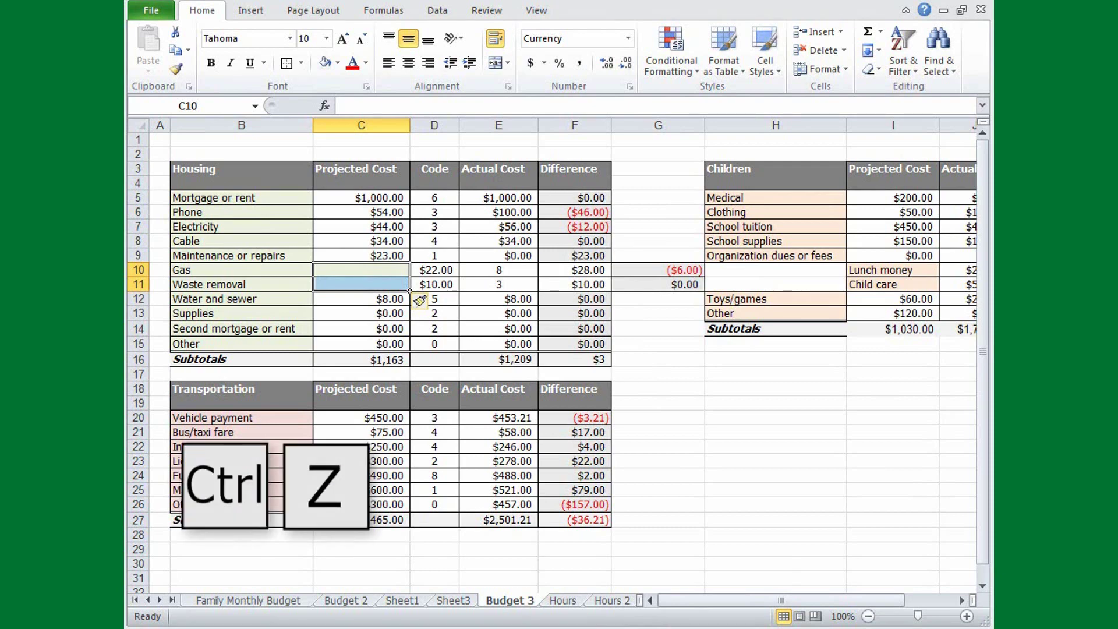
pyautogui.hotkey('ctrl', 'z')
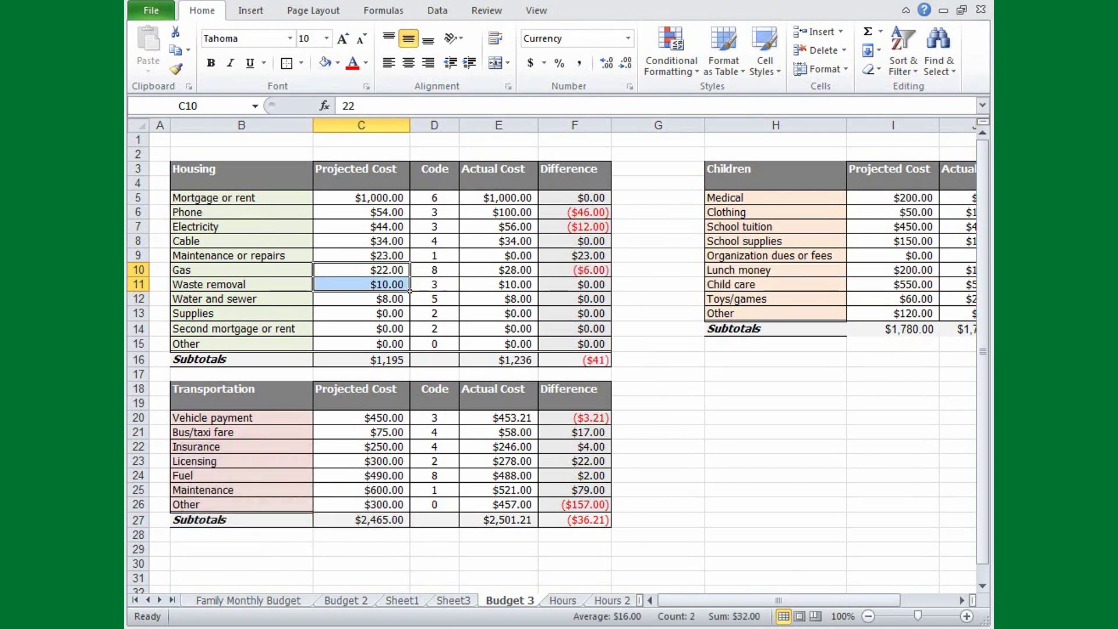
pyautogui.moveTo(329, 173); pyautogui.dragTo(341, 354)
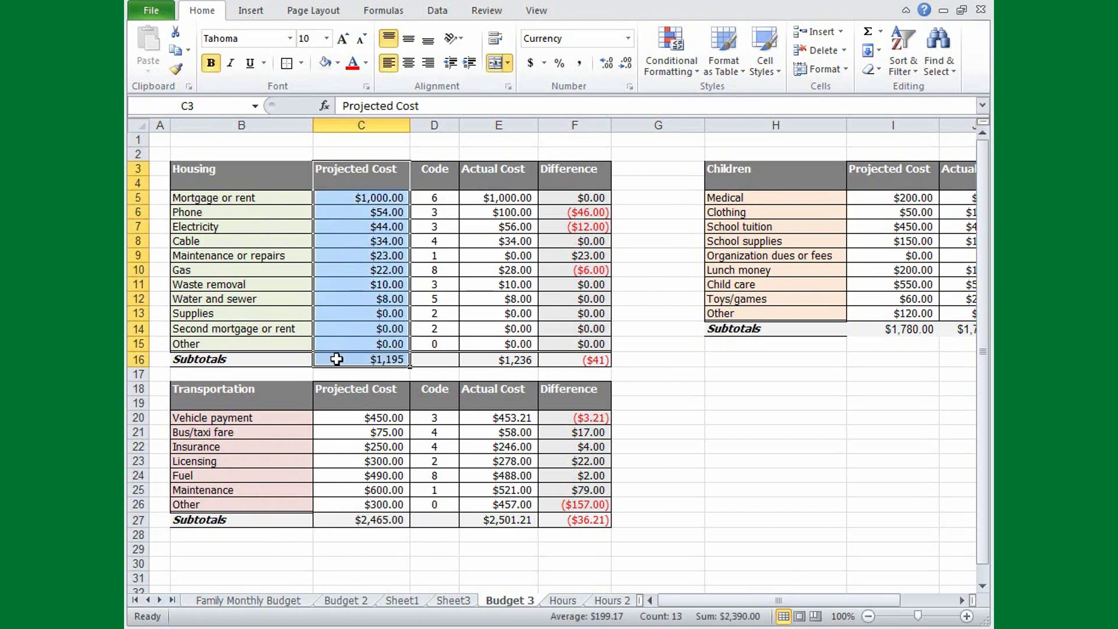
pyautogui.hotkey('ctrl', 'shift', '+')
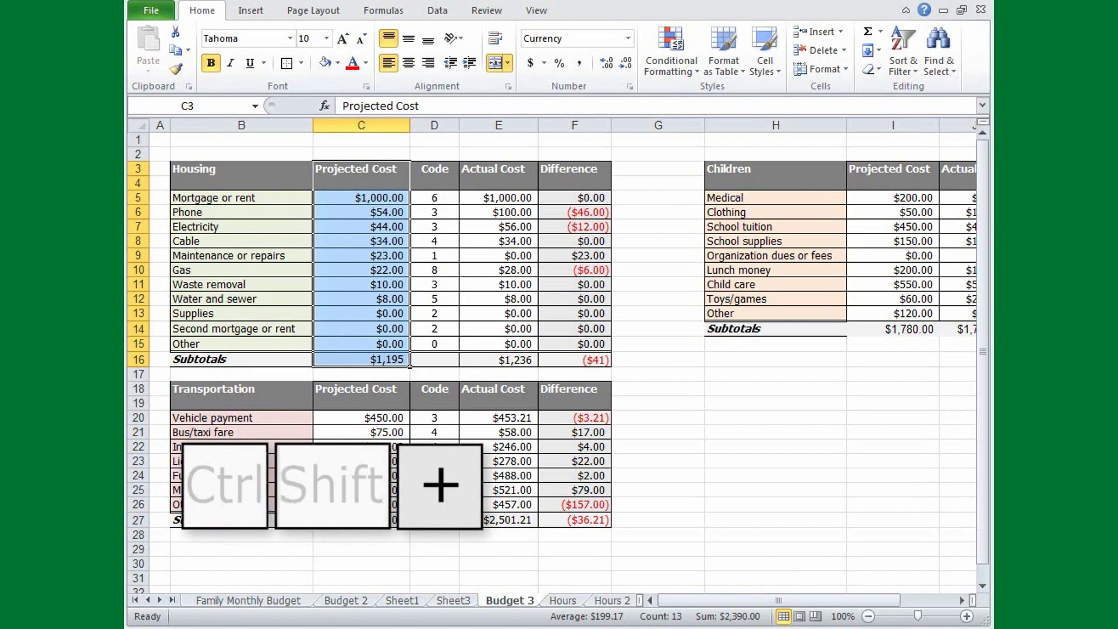
pyautogui.press('Return')
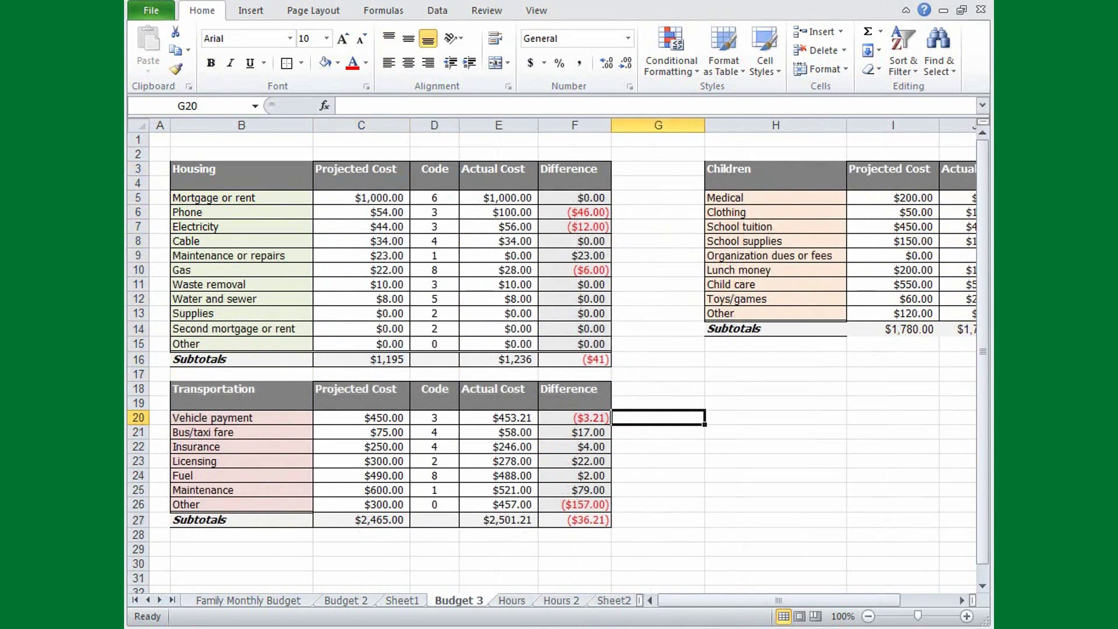
# - Hide the Maintenance or repairs row with Ctrl+9
pyautogui.click(328, 263)
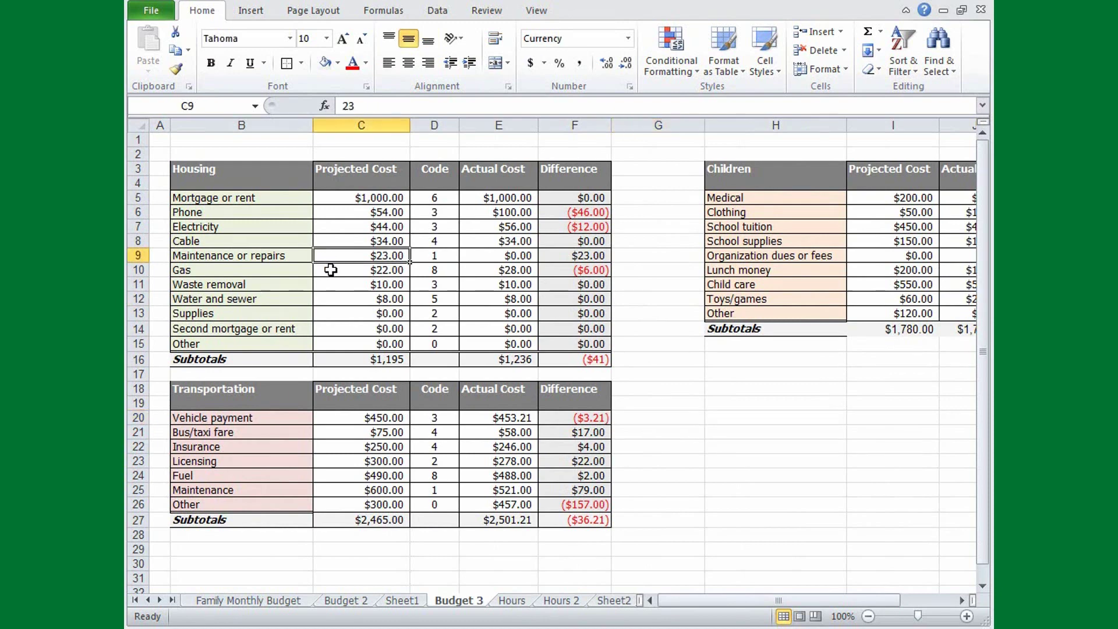
pyautogui.press('ctrl')
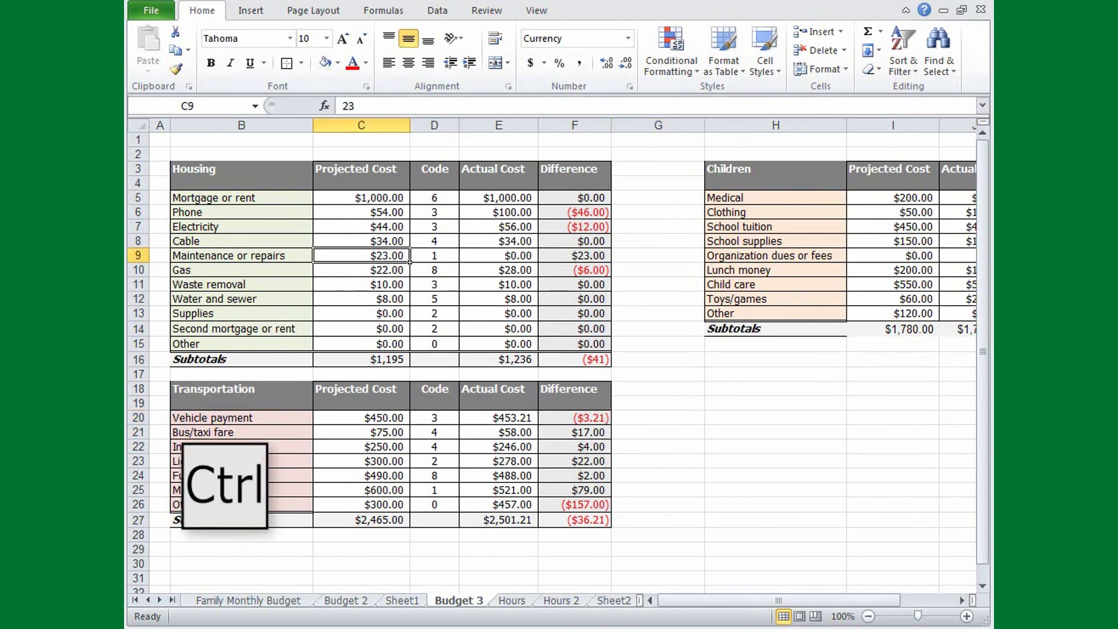
pyautogui.hotkey('ctrl', '9')
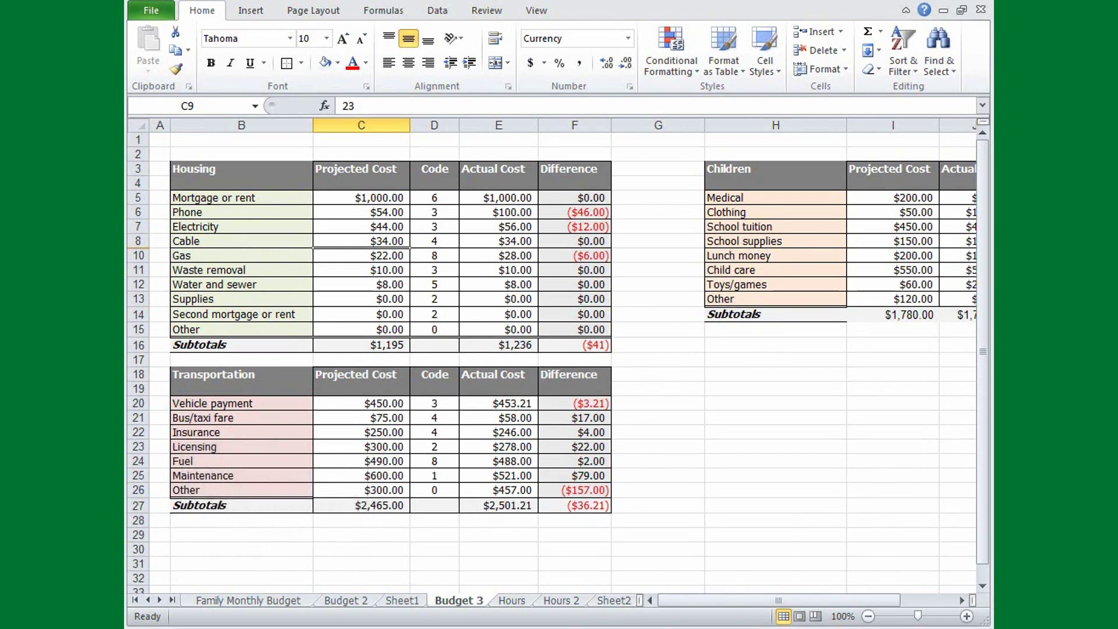
# - Hide the Code column with Ctrl+0
pyautogui.press('Up')
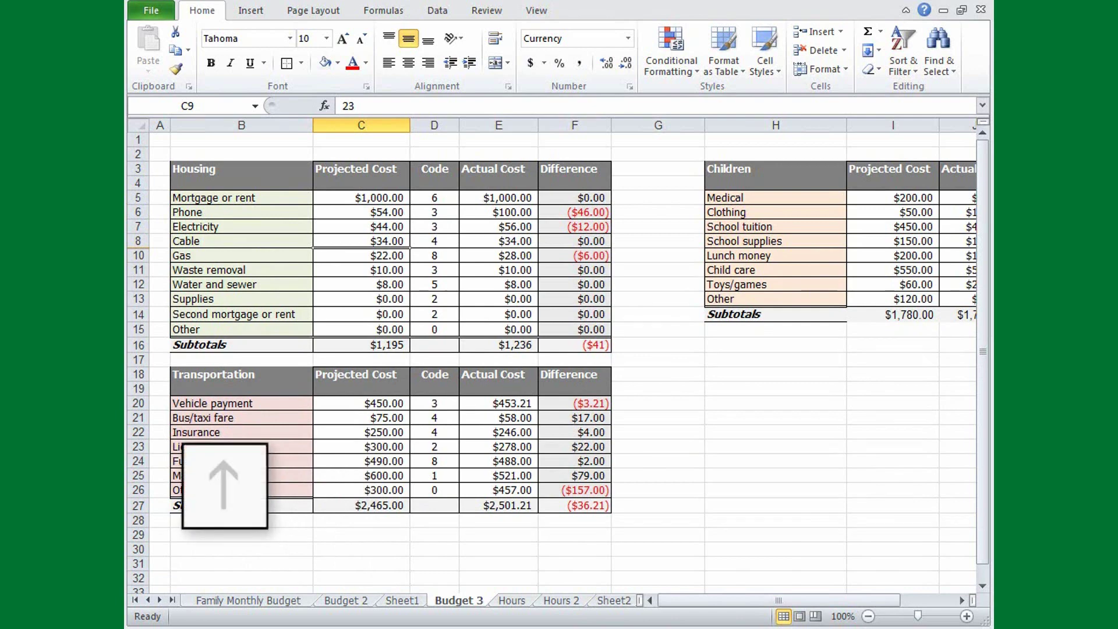
pyautogui.press('Right')
pyautogui.press('ctrl')
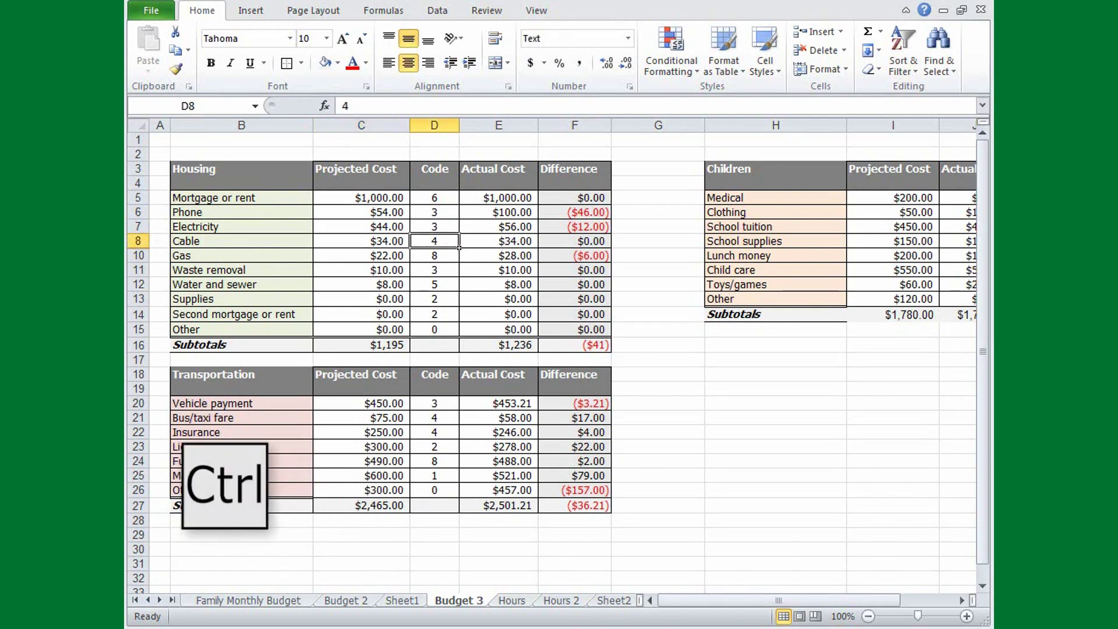
pyautogui.hotkey('ctrl', '0')
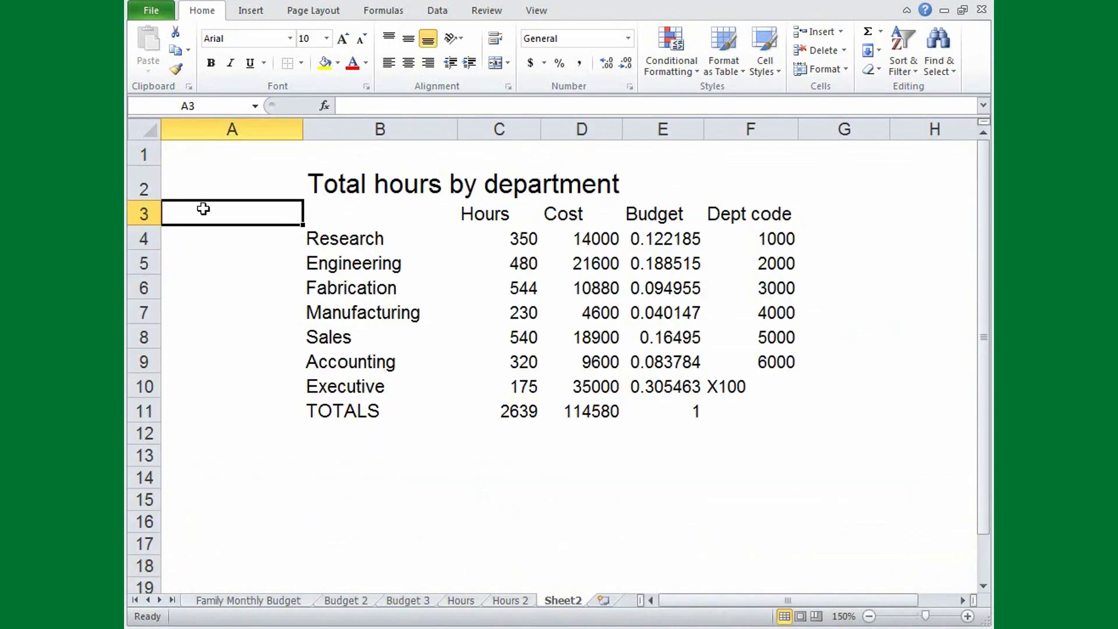
# - Format the B2 title 'Total hours by department' as bold, italic and underlined
pyautogui.click(309, 189)
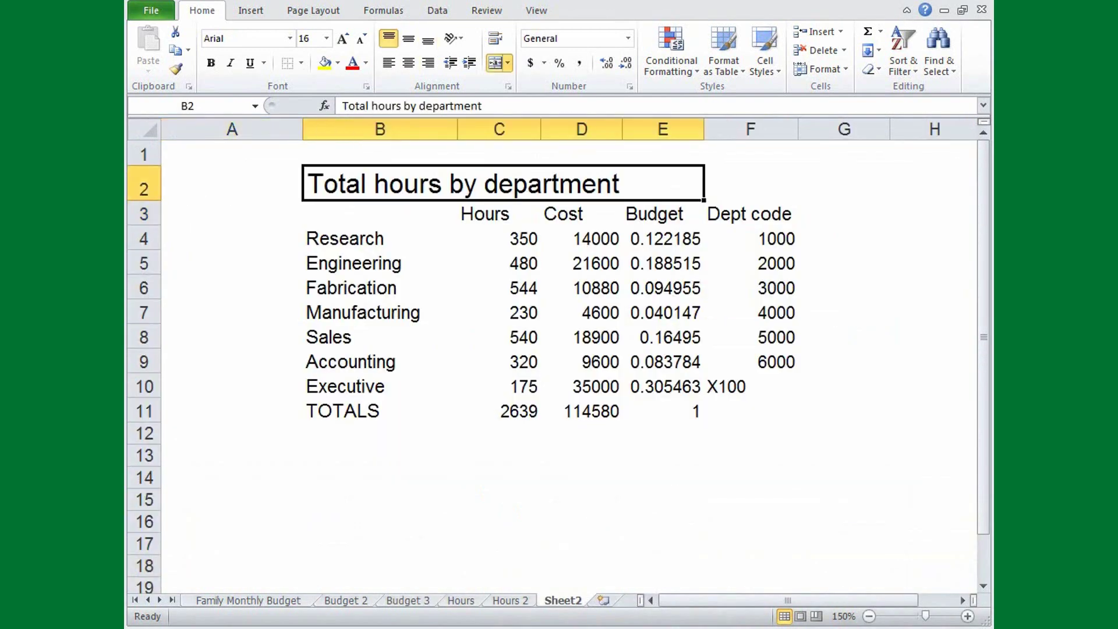
pyautogui.hotkey('ctrl', 'b')
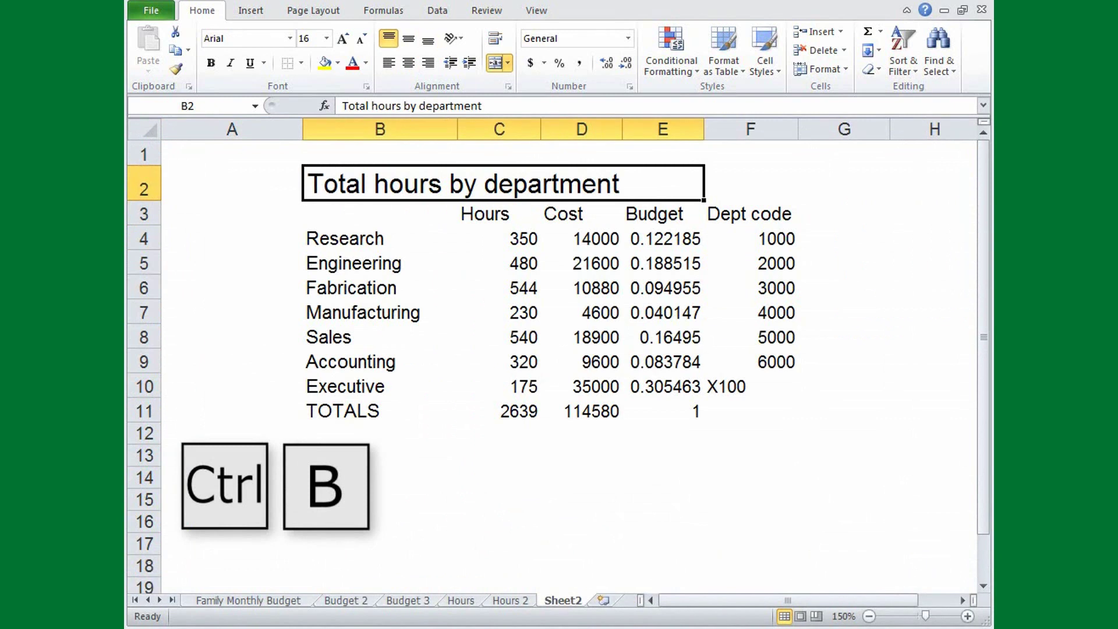
pyautogui.hotkey('ctrl', 'b')
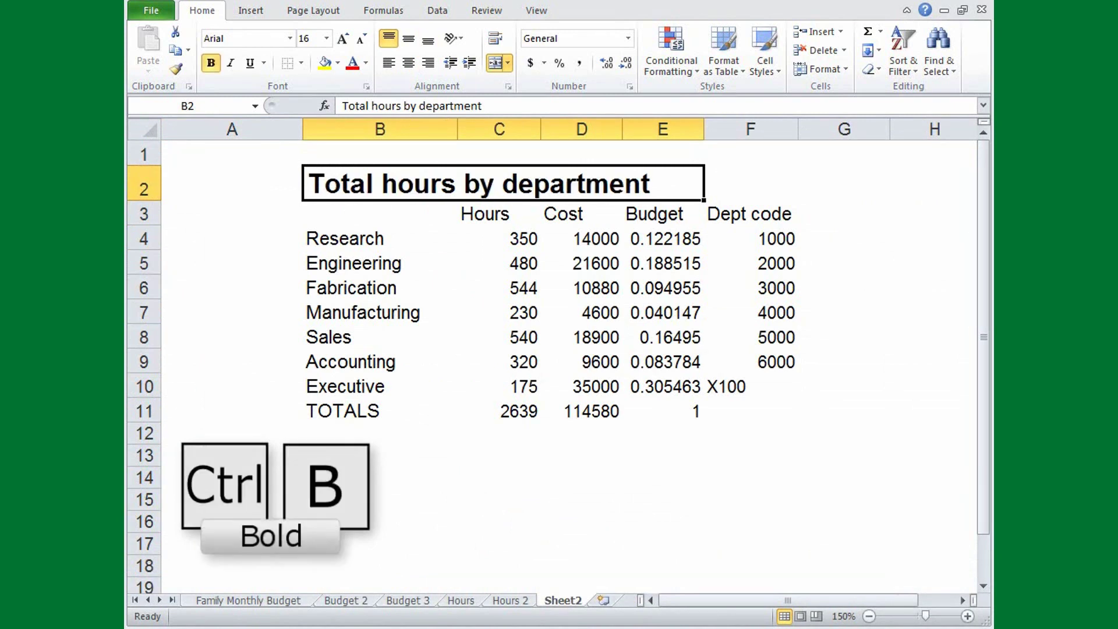
pyautogui.hotkey('ctrl', 'i')
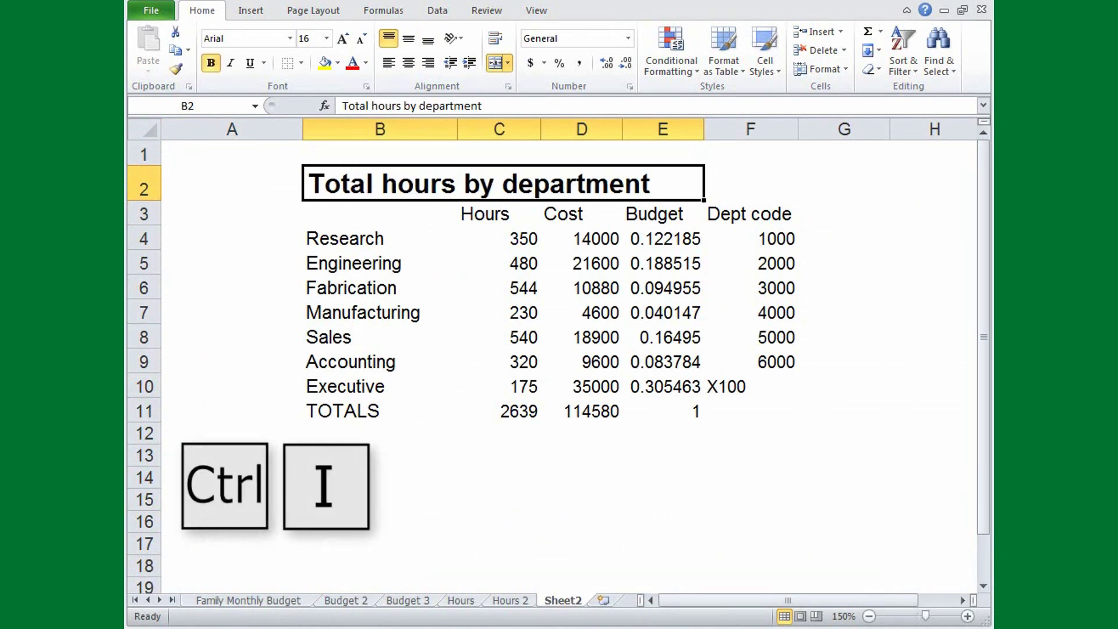
pyautogui.hotkey('ctrl', 'i')
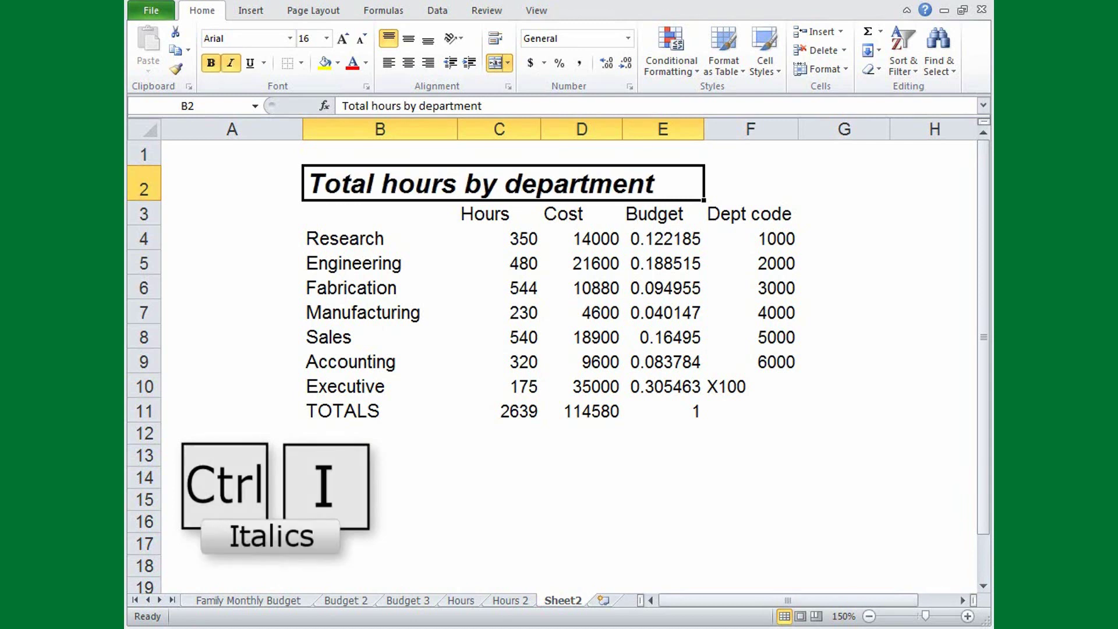
pyautogui.hotkey('ctrl', 'u')
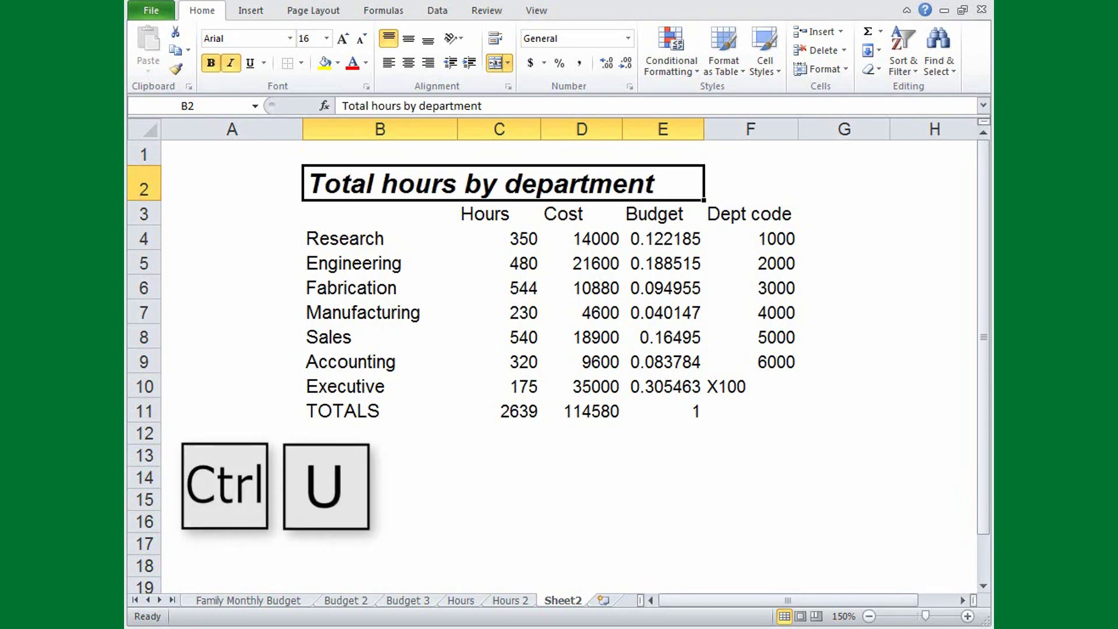
pyautogui.hotkey('ctrl', 'u')
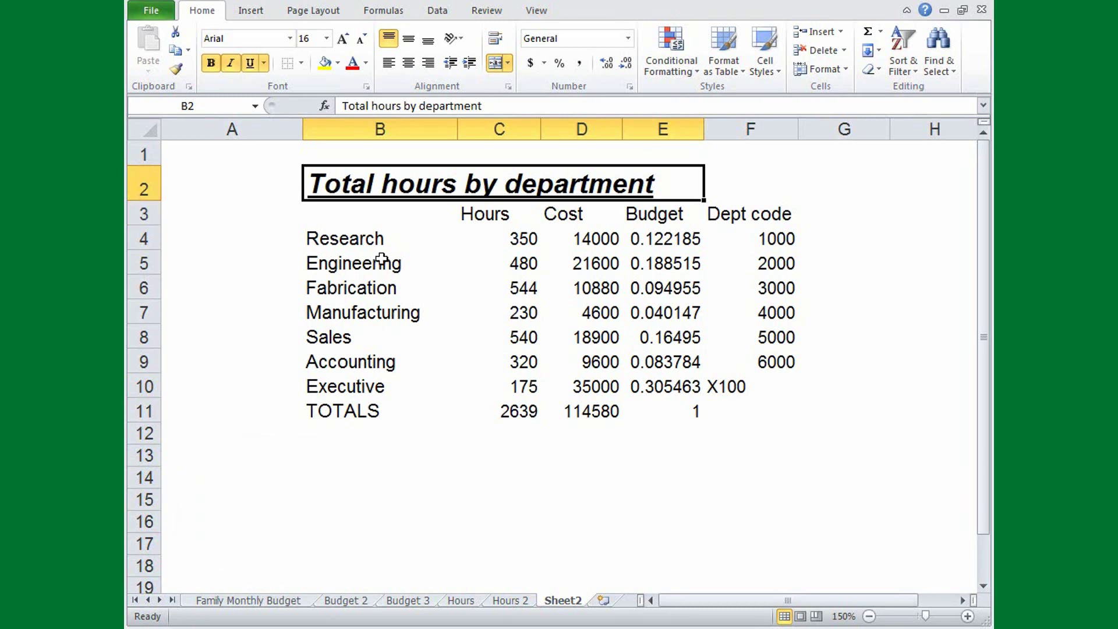
pyautogui.moveTo(474, 242); pyautogui.dragTo(763, 390)
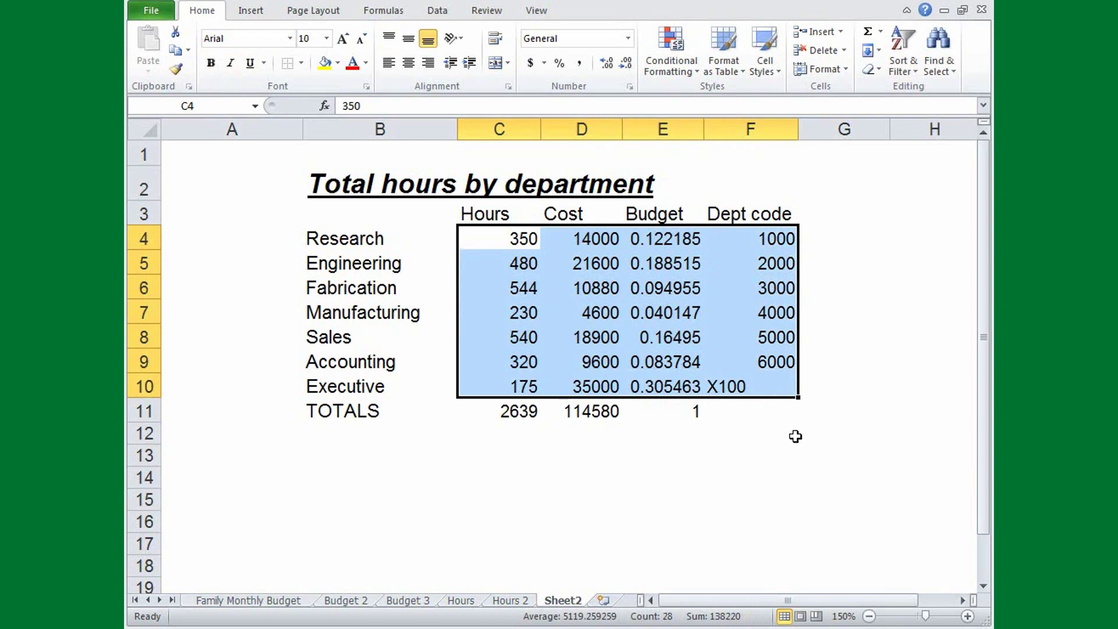
pyautogui.press('ctrl')
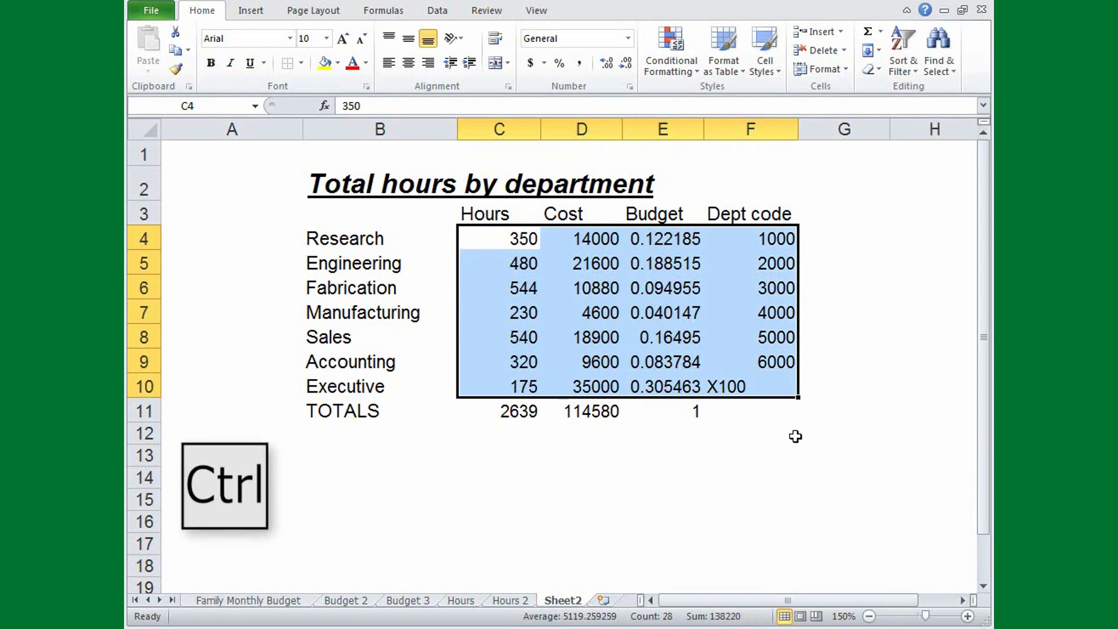
pyautogui.press('shift')
pyautogui.hotkey('ctrl', 'shift', '7')
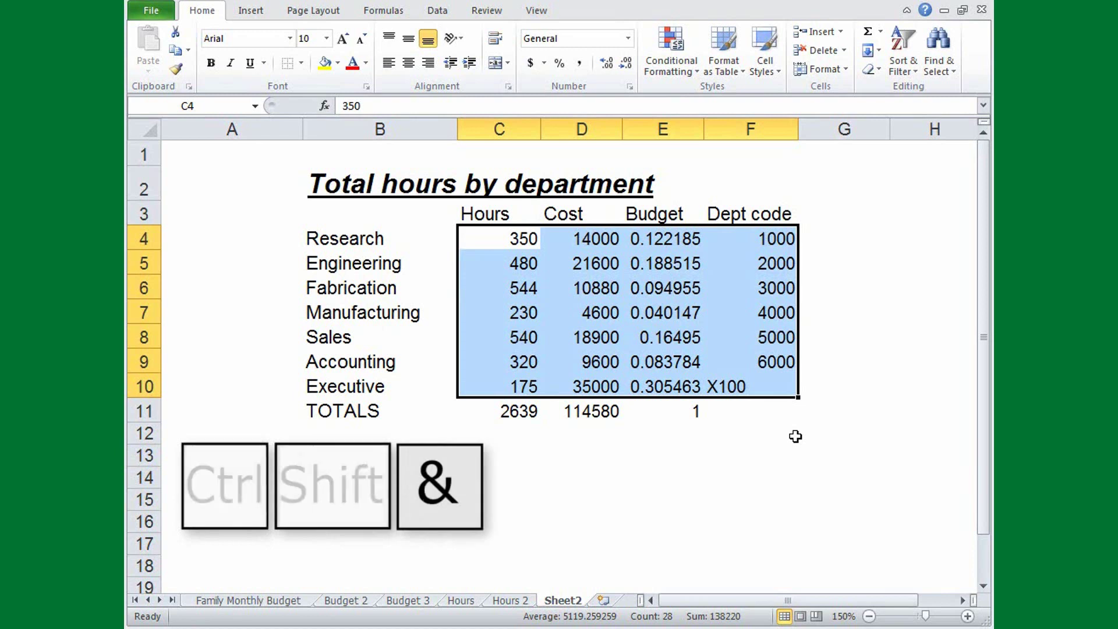
pyautogui.hotkey('ctrl', 'shift', '7')
pyautogui.click(796, 436)
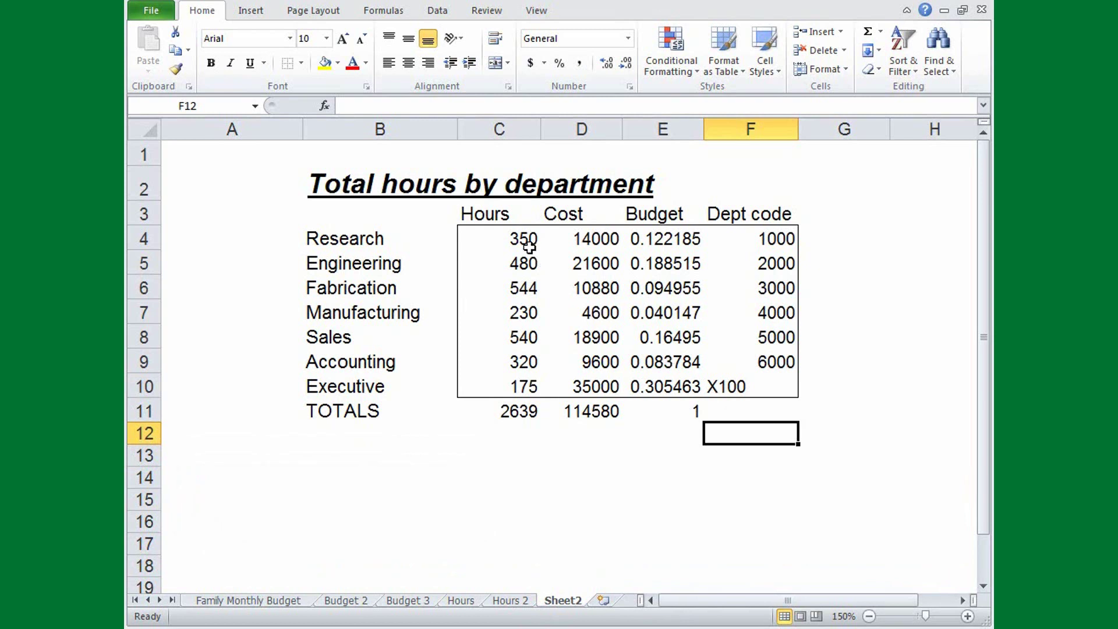
pyautogui.moveTo(527, 244); pyautogui.dragTo(738, 384)
pyautogui.hotkey('ctrl', 'shift', '-')
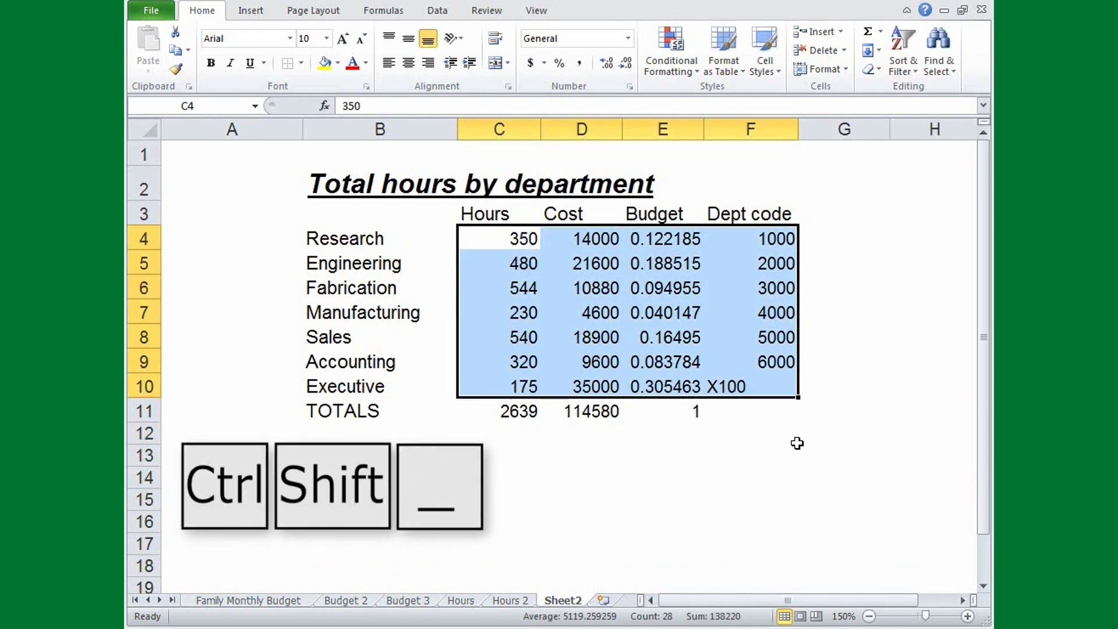
pyautogui.click(797, 443)
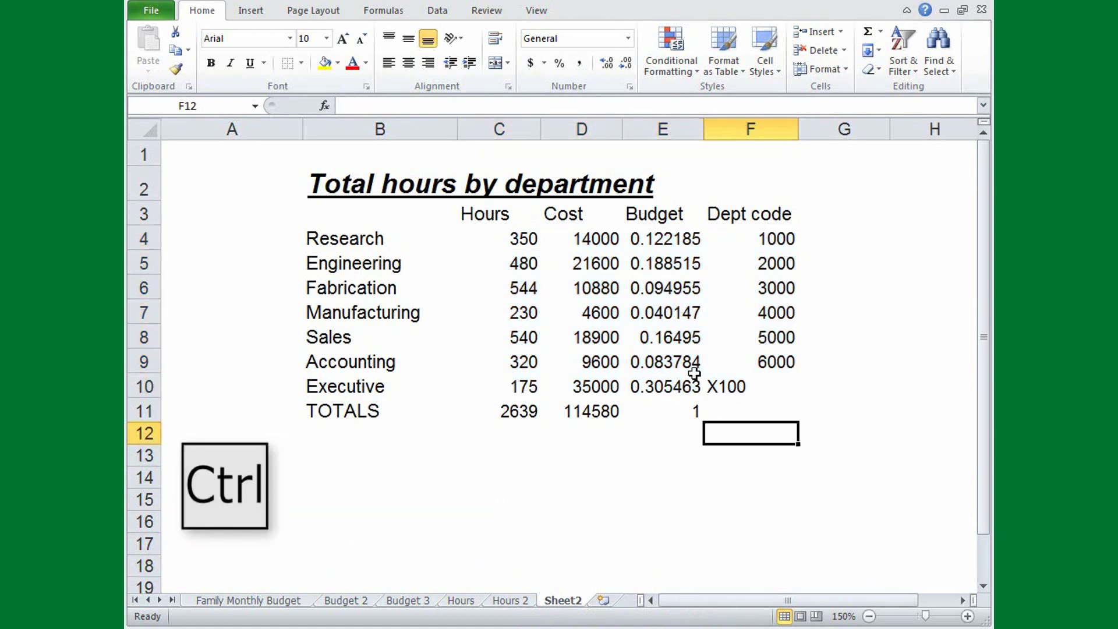
# - Format Cost D4:D11 as currency and Budget E4:E11 as percentages
pyautogui.moveTo(609, 245); pyautogui.dragTo(609, 415)
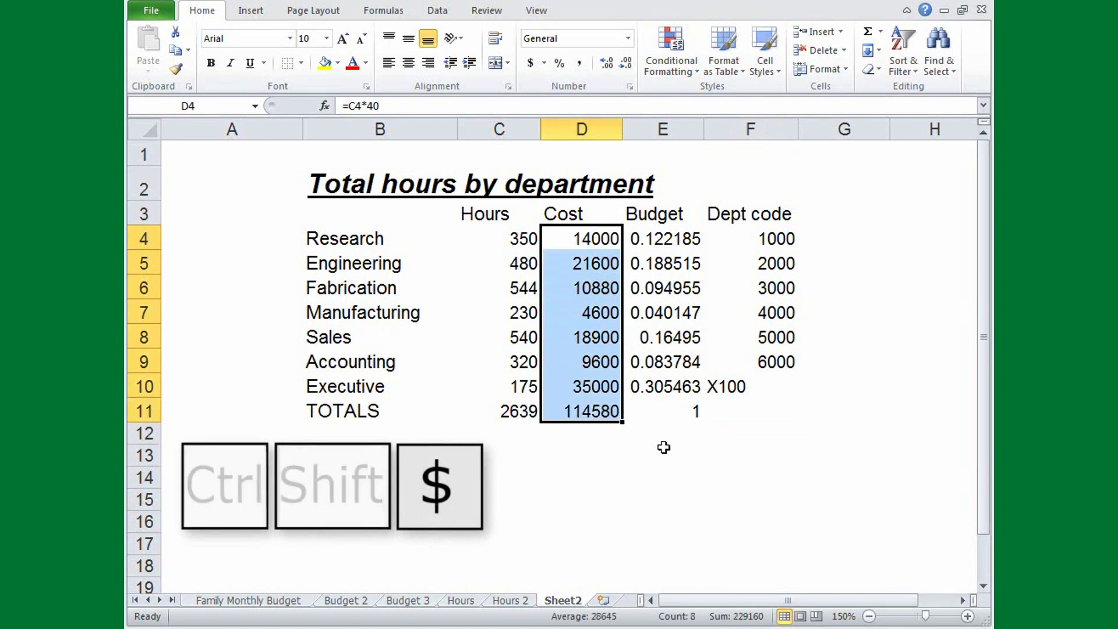
pyautogui.hotkey('ctrl', 'shift', '$')
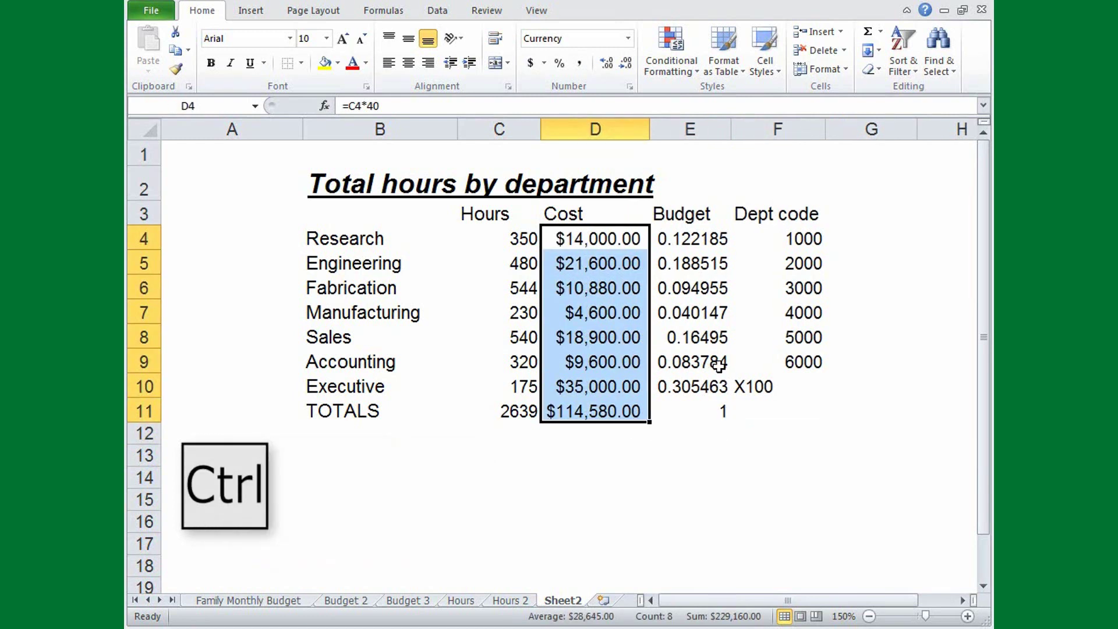
pyautogui.moveTo(690, 240); pyautogui.dragTo(693, 411)
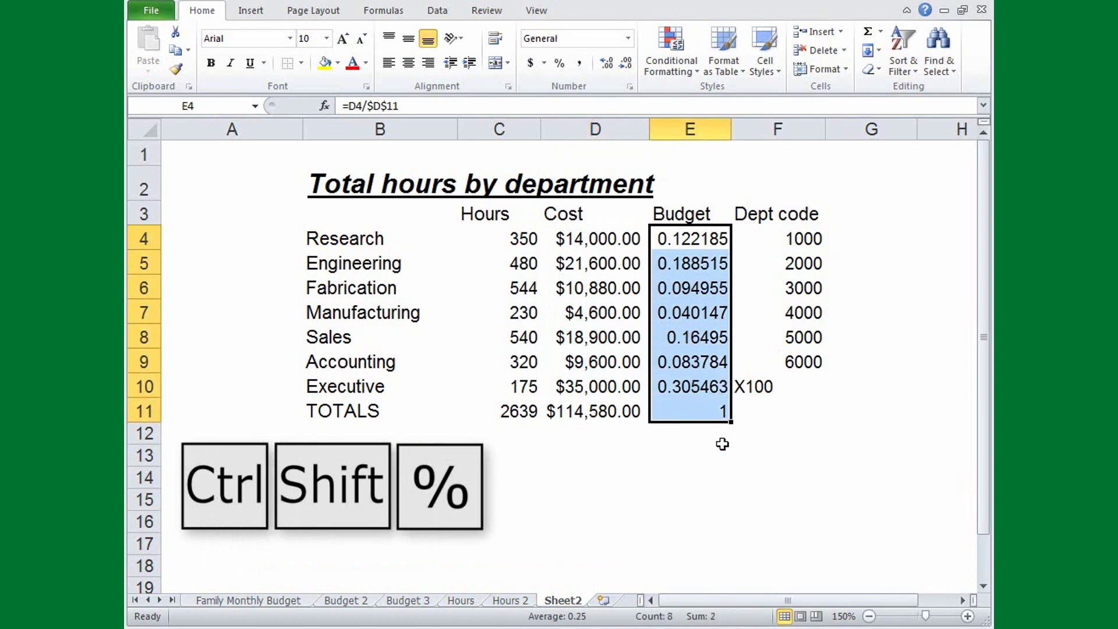
pyautogui.hotkey('ctrl', 'shift', '%')
pyautogui.click(757, 452)
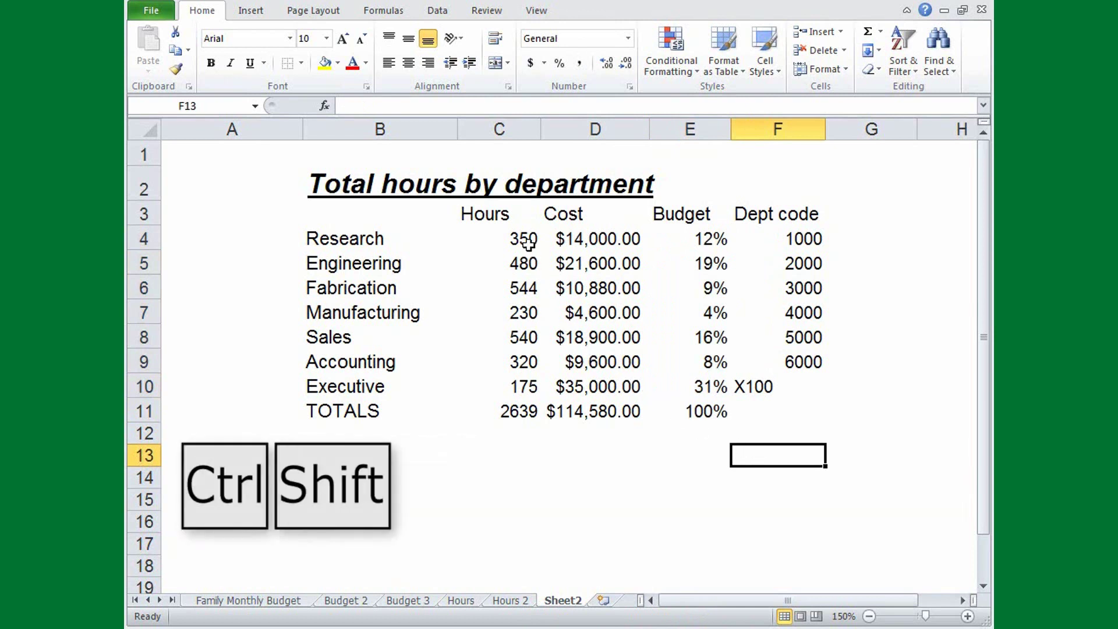
# - Give Hours C4:C11 two decimals and reset Dept codes F4:F10 to General format
pyautogui.moveTo(518, 242); pyautogui.dragTo(526, 423)
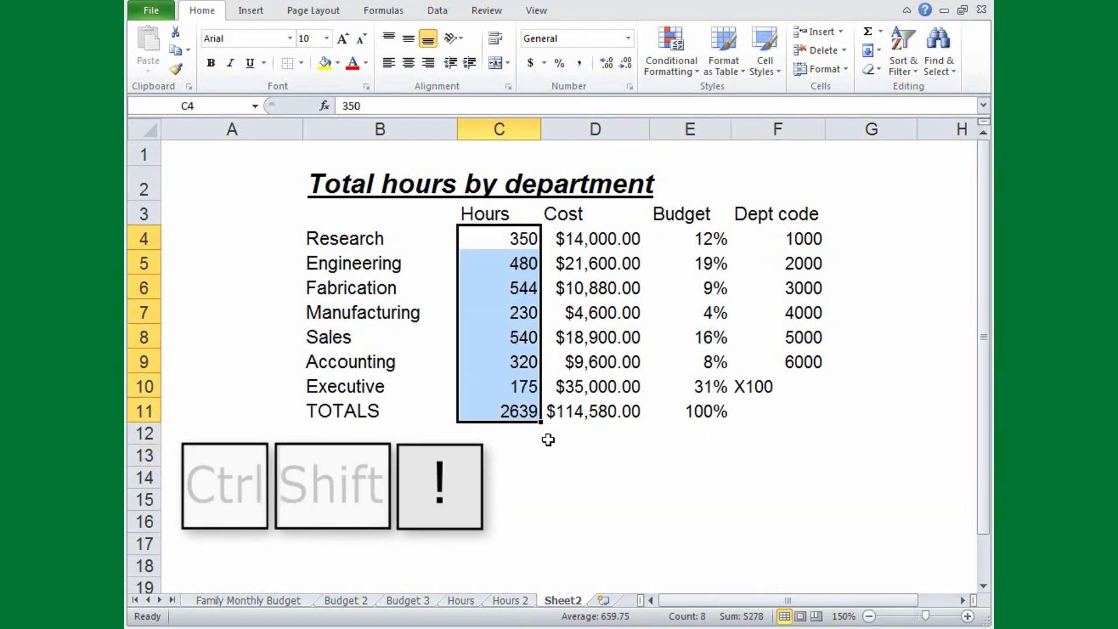
pyautogui.hotkey('ctrl', 'shift', '!')
pyautogui.click(548, 440)
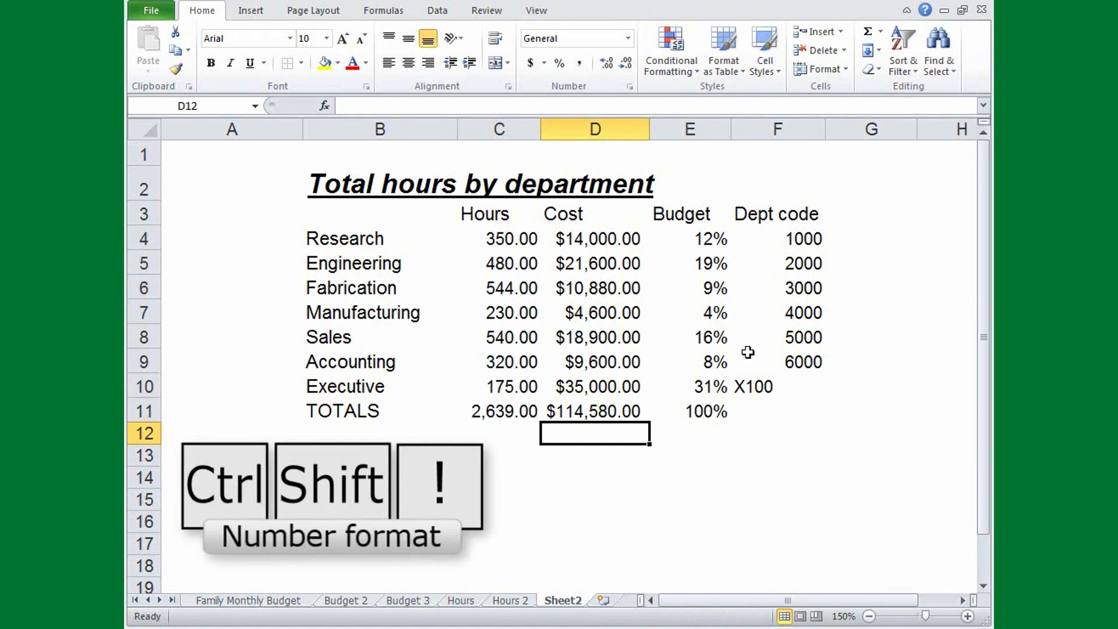
pyautogui.moveTo(796, 242); pyautogui.dragTo(780, 374)
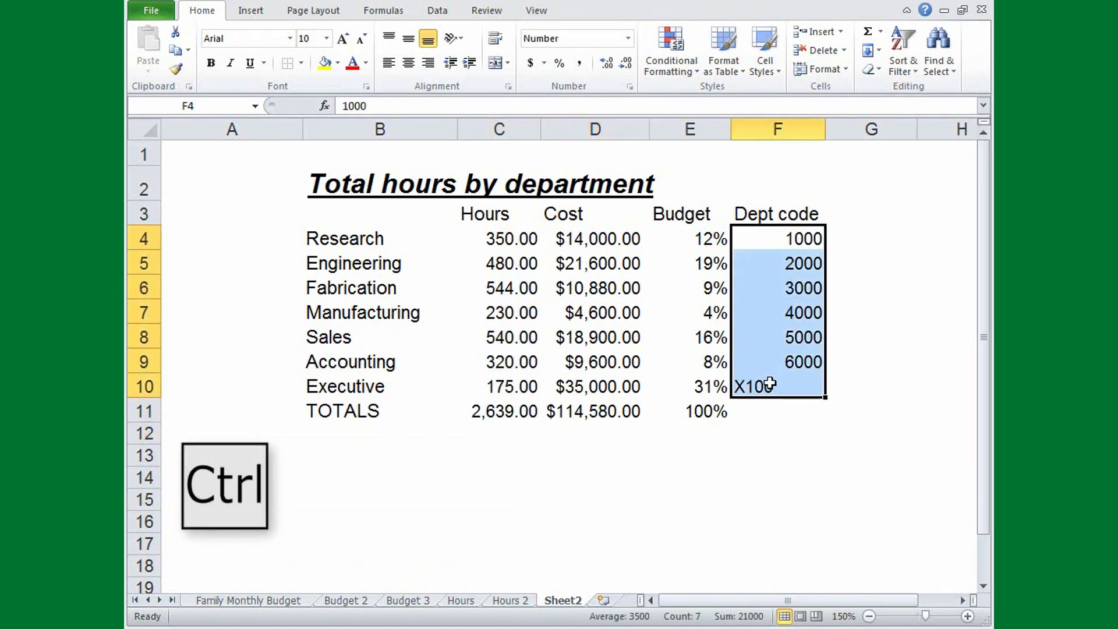
pyautogui.hotkey('ctrl', 'shift', '~')
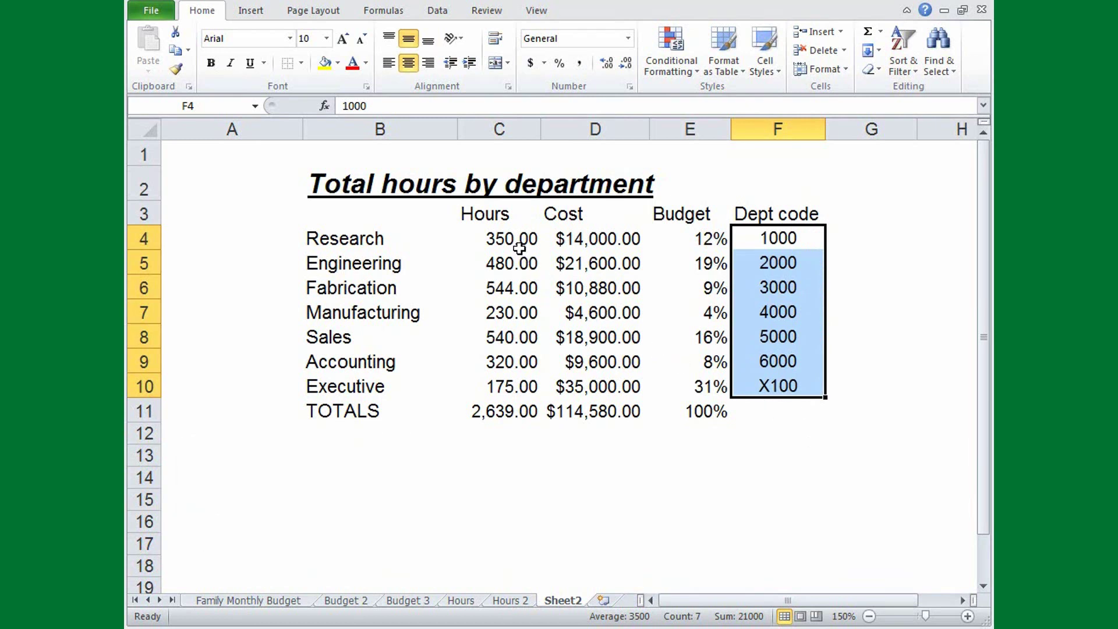
pyautogui.moveTo(520, 249); pyautogui.dragTo(766, 400)
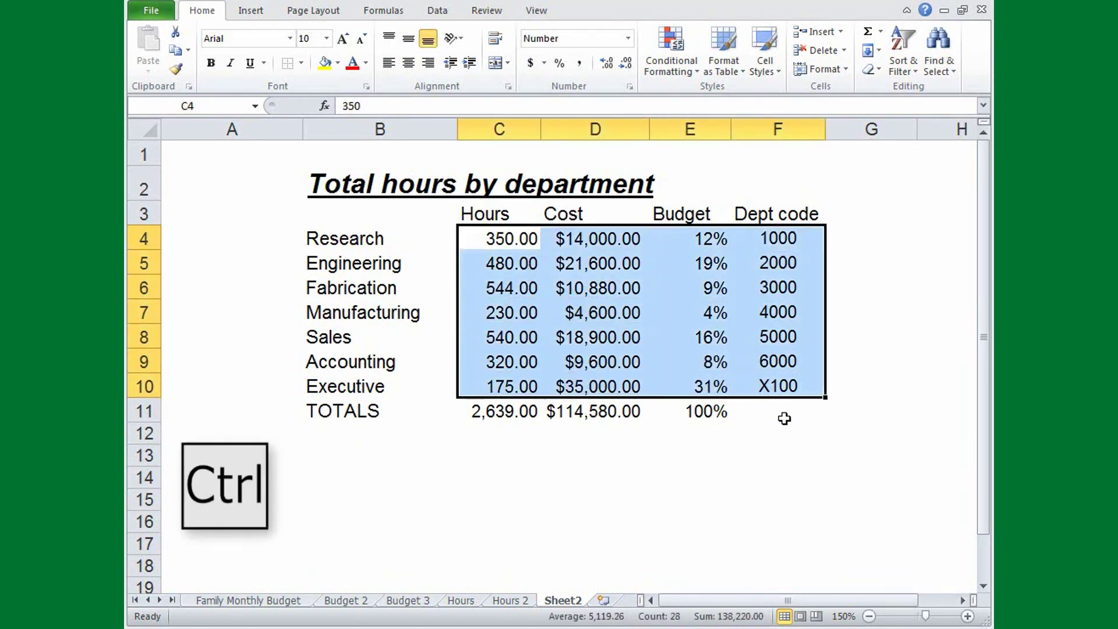
# - Apply Outline and Inside borders to every cell of C4:F10 in Format Cells
pyautogui.hotkey('ctrl', '1')
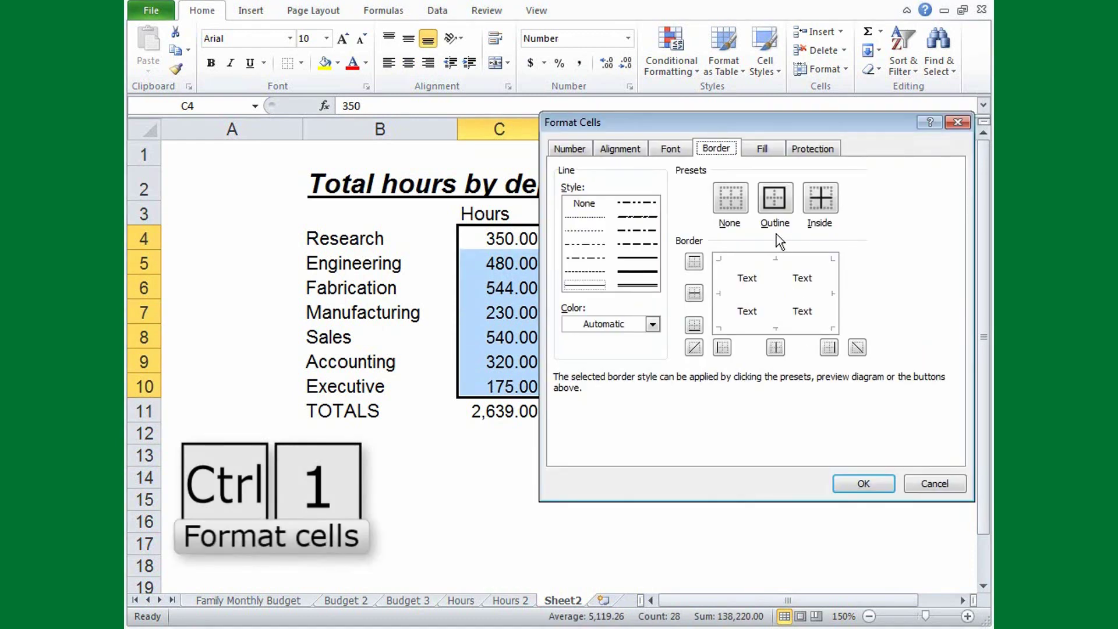
pyautogui.click(773, 207)
pyautogui.click(817, 201)
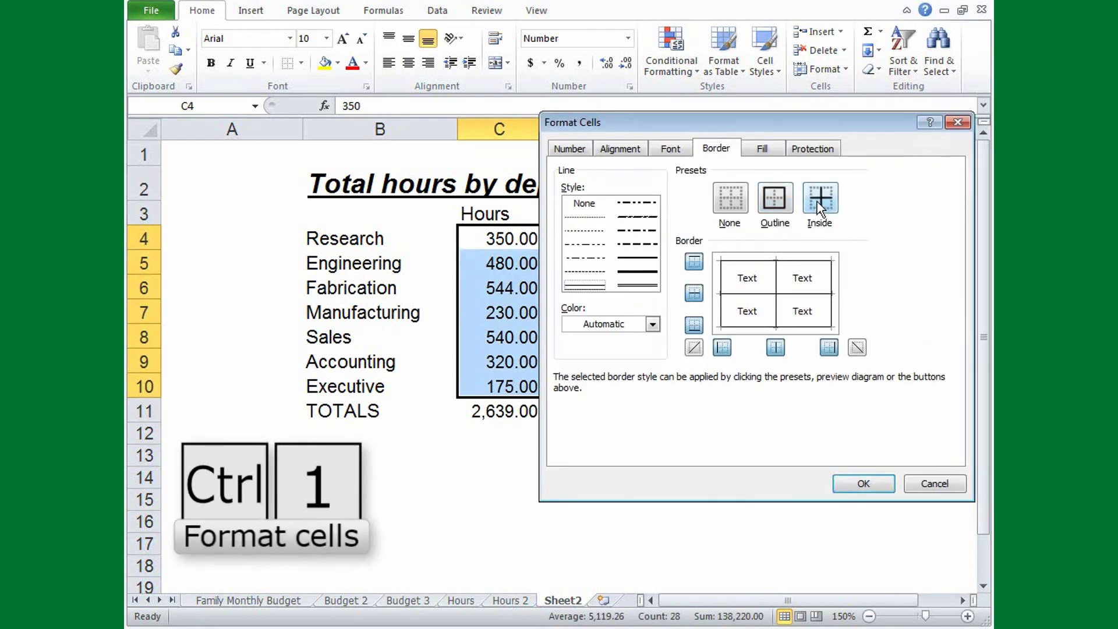
pyautogui.click(855, 478)
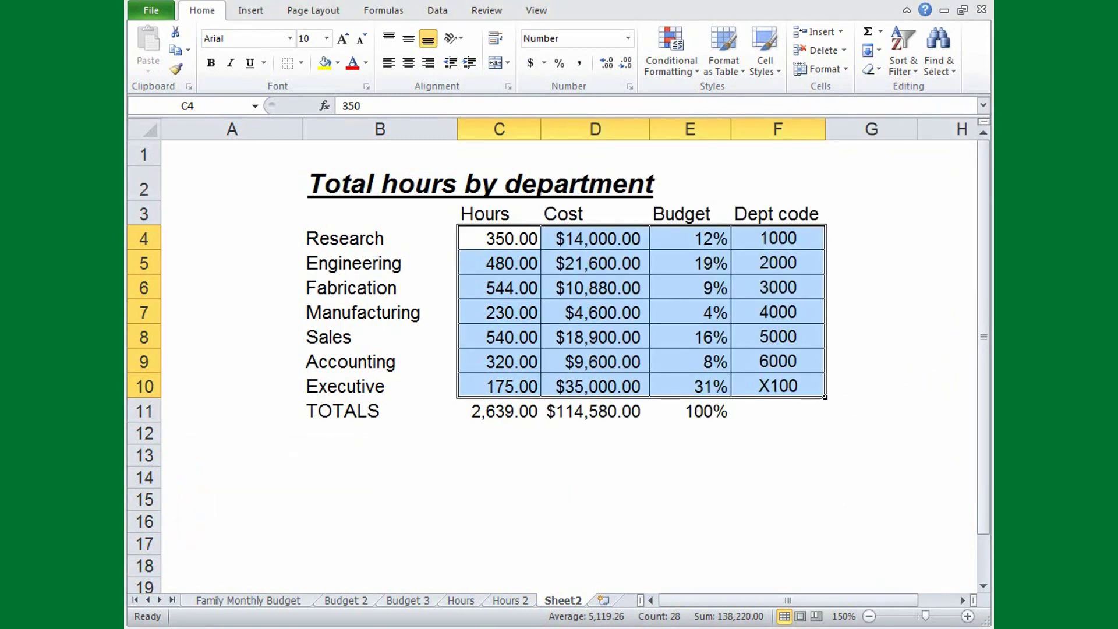
# - Open the Format Cells Font tab for C4:F10 and move to Font style
pyautogui.hotkey('ctrl', 'shift', 'f')
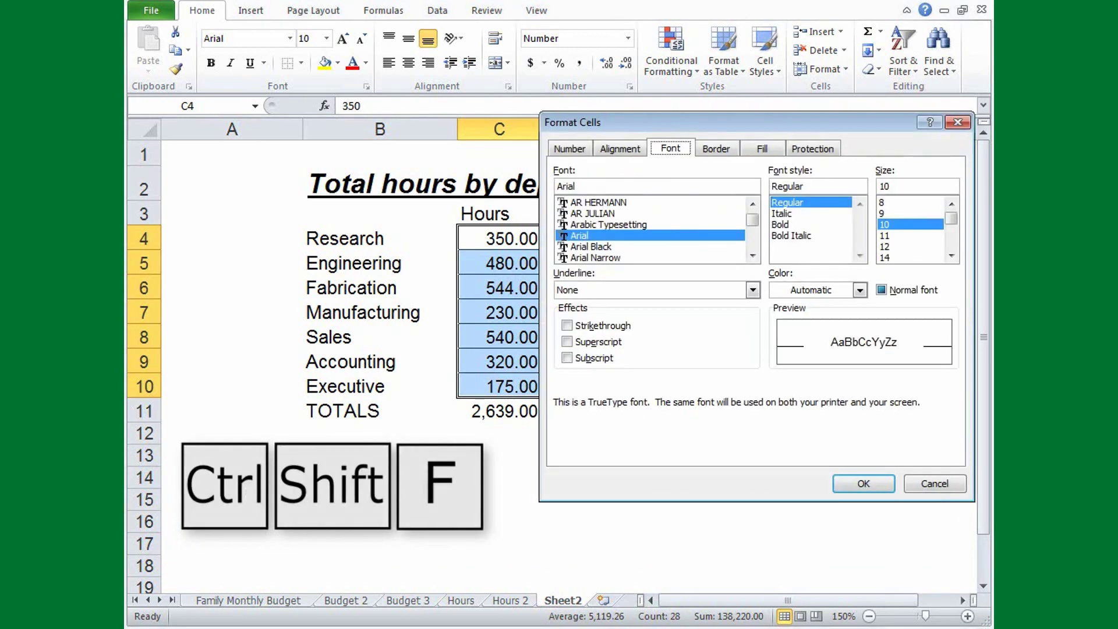
pyautogui.press('Tab')
pyautogui.press('Tab')
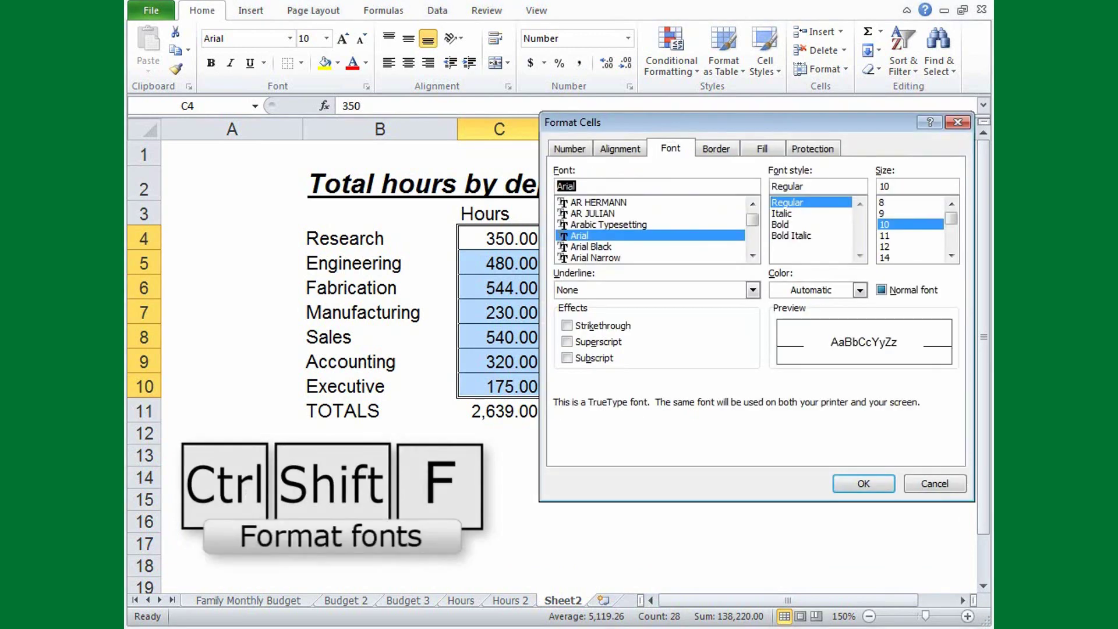